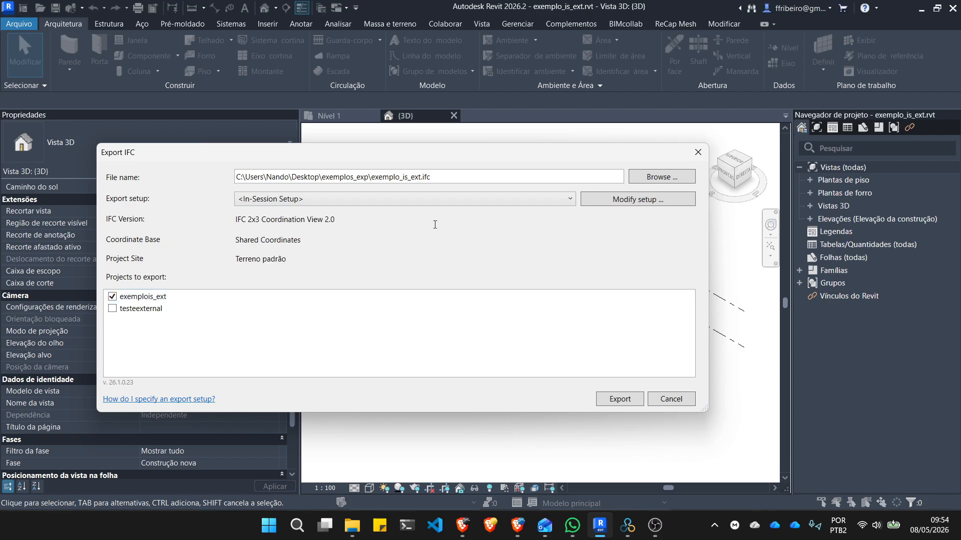
# - Export the exemplois_ext project as exemplo_is_ext.ifc to the exemplos_exp folder using the in-session IFC 2x3 Coordination View 2.0 setup
pyautogui.click(669, 177)
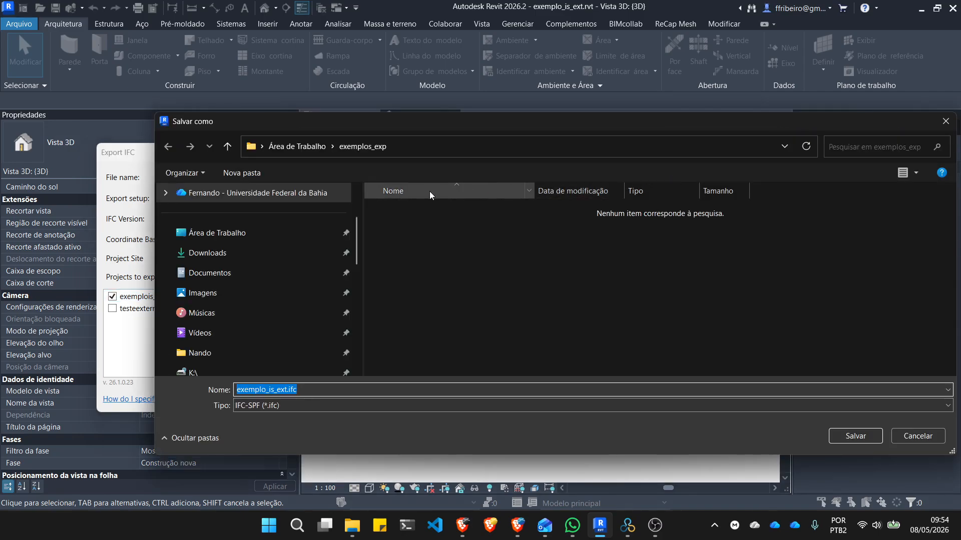
pyautogui.click(407, 228)
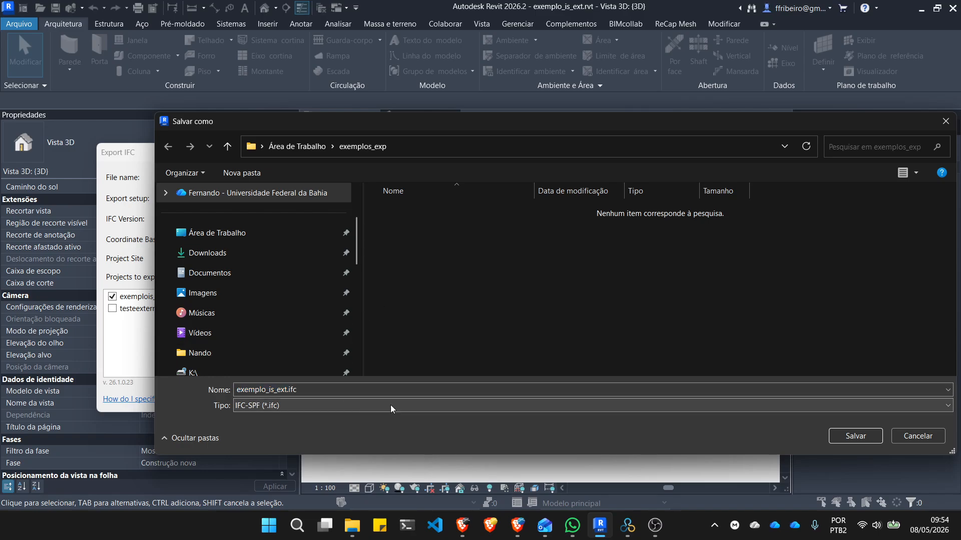
pyautogui.click(857, 431)
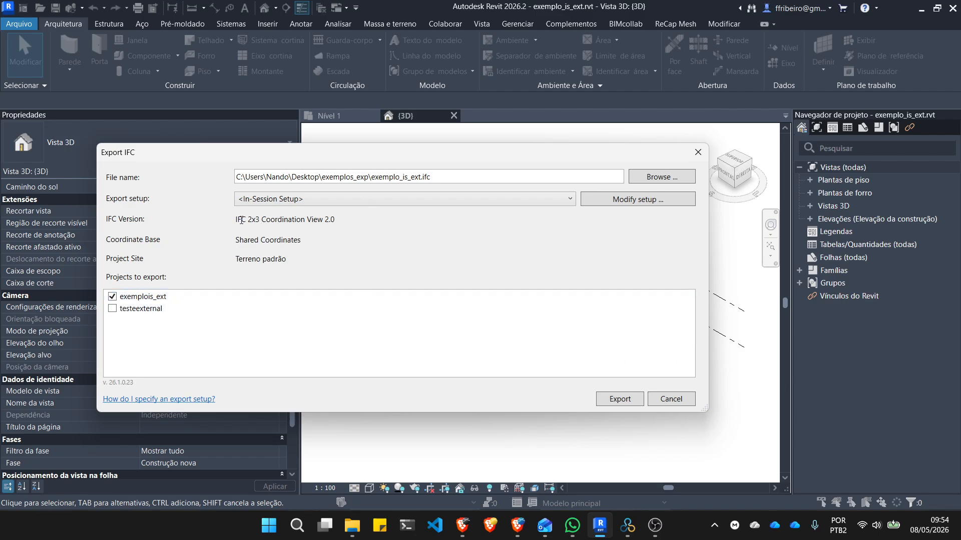
pyautogui.moveTo(243, 219); pyautogui.dragTo(342, 227)
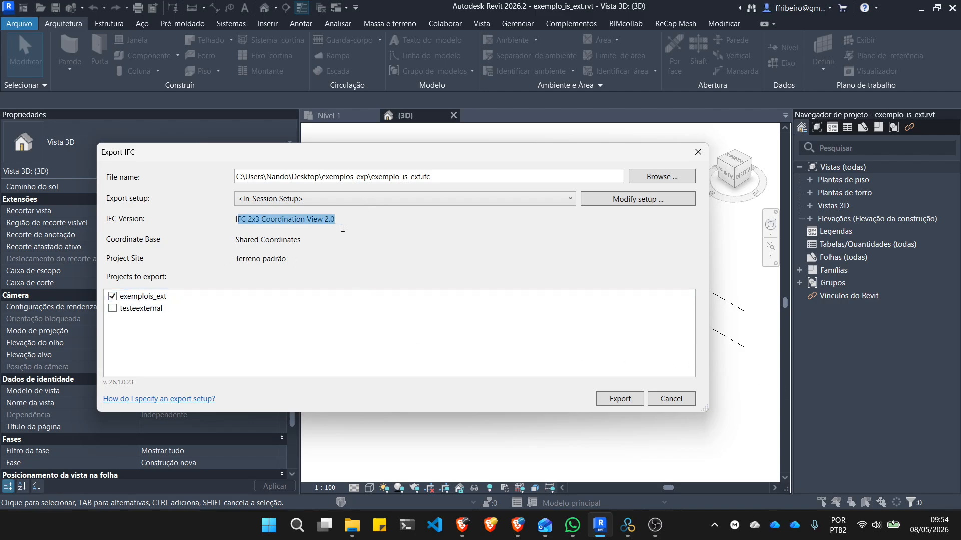
pyautogui.click(383, 240)
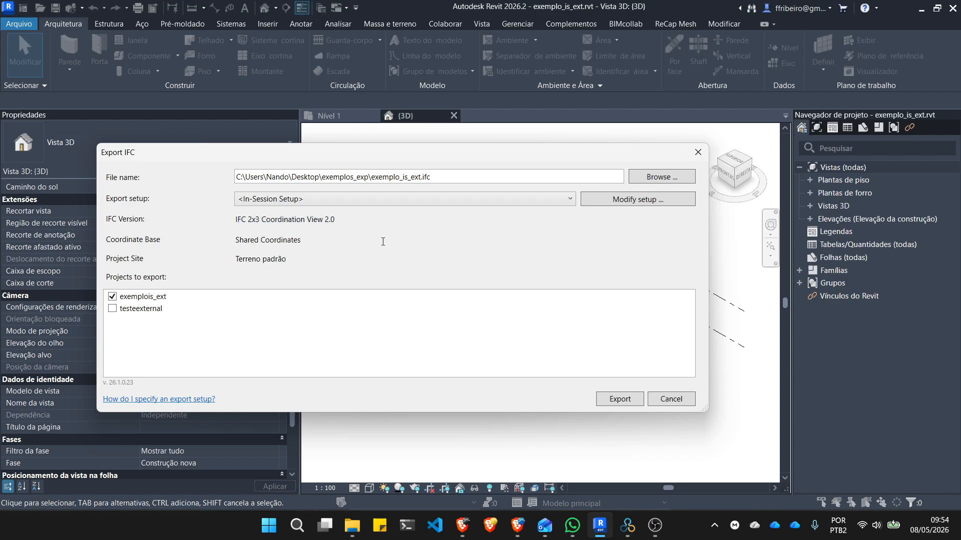
pyautogui.click(634, 400)
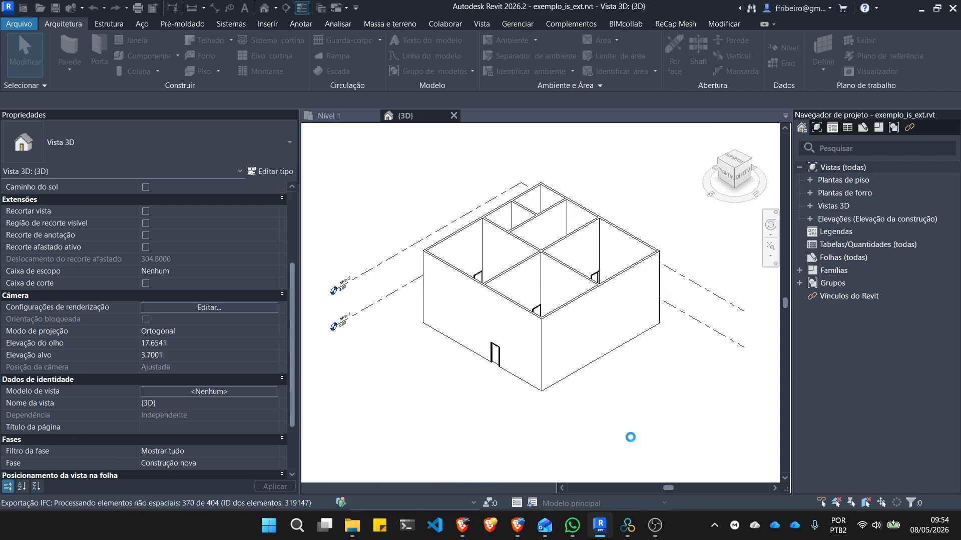
# - Switch to BIMcollab Zoom and add exemplo_is_ext.ifc from the exemplos_exp folder to the project
pyautogui.click(628, 528)
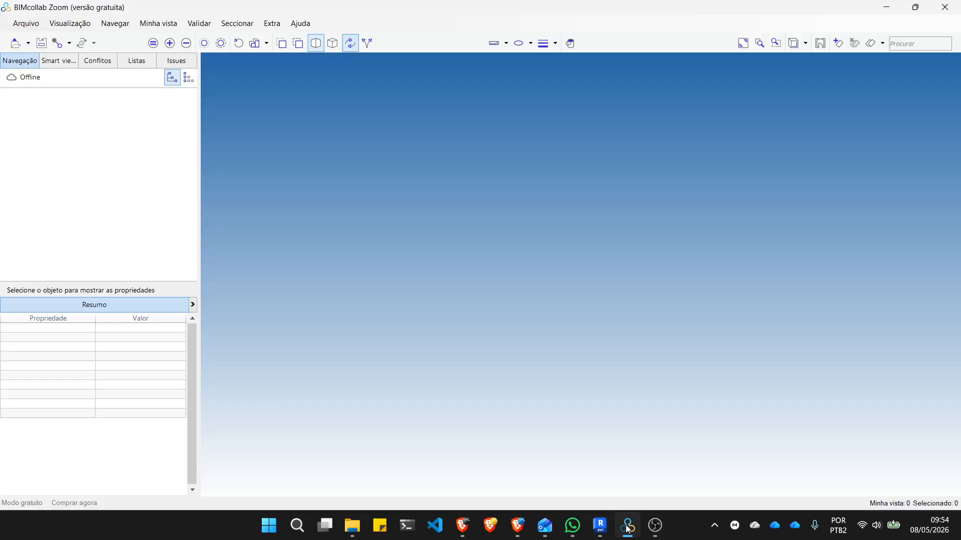
pyautogui.click(27, 26)
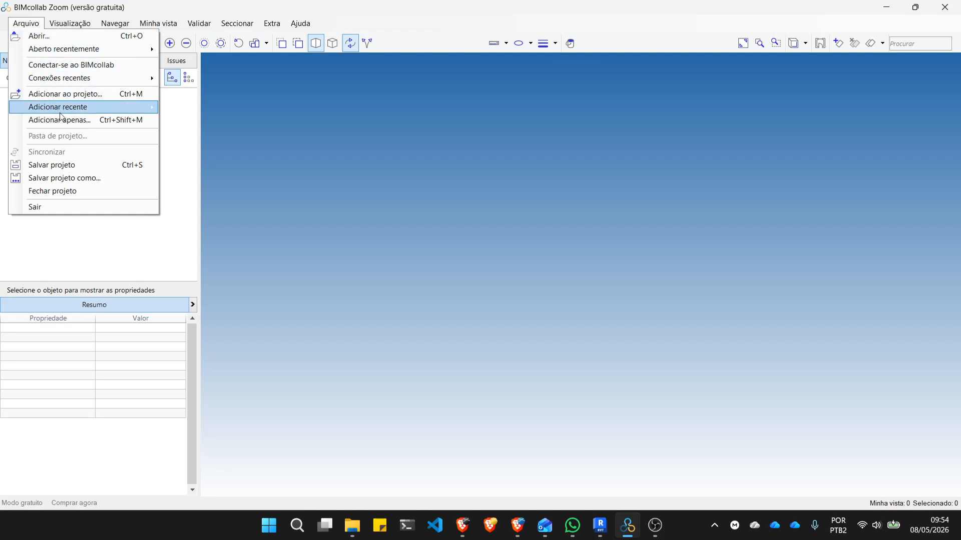
pyautogui.click(70, 98)
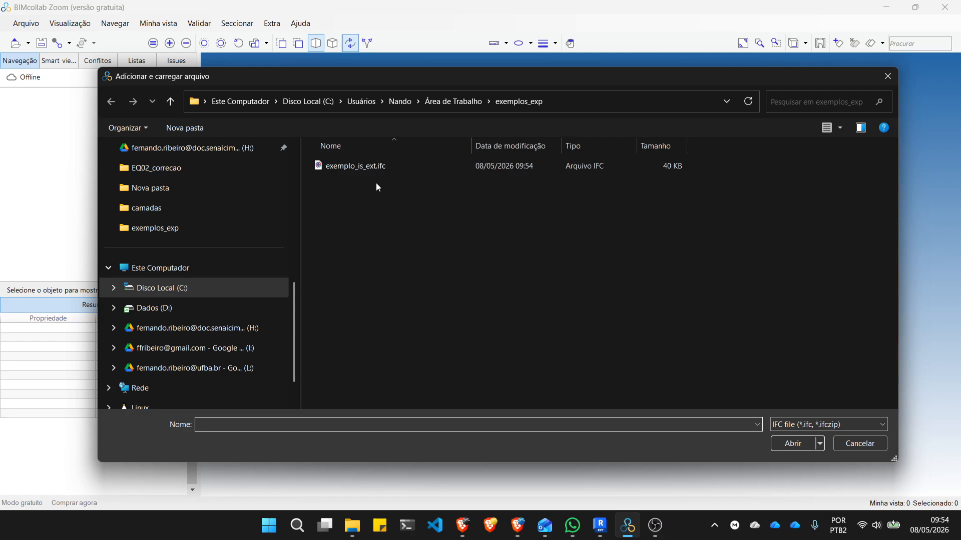
pyautogui.click(371, 167)
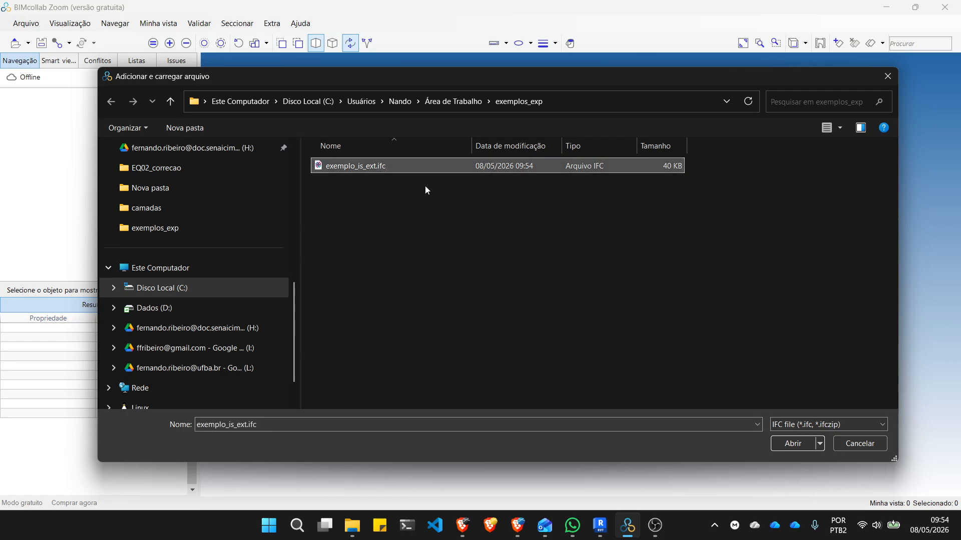
pyautogui.click(803, 446)
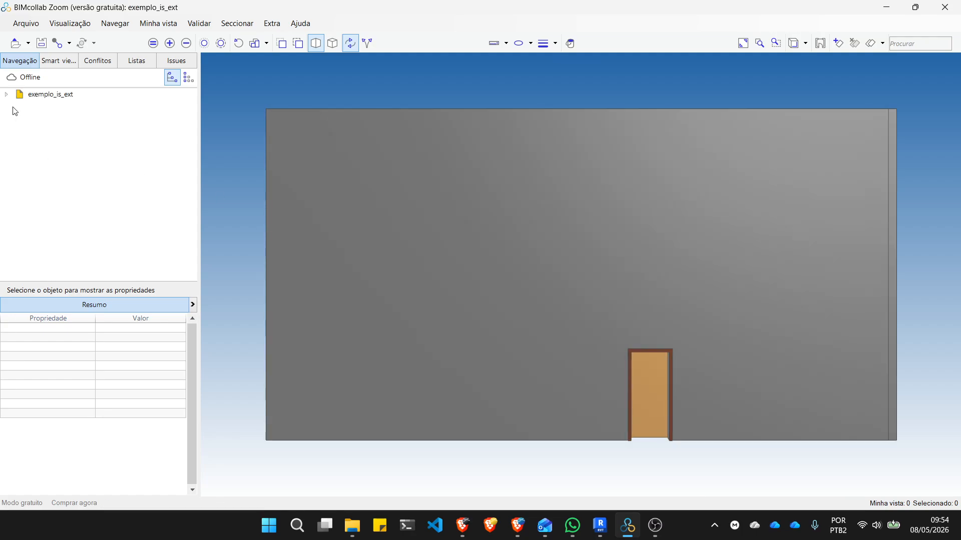
# - Examine the file properties of the exemplo_is_ext model, especially its IFC file schema
pyautogui.click(45, 95)
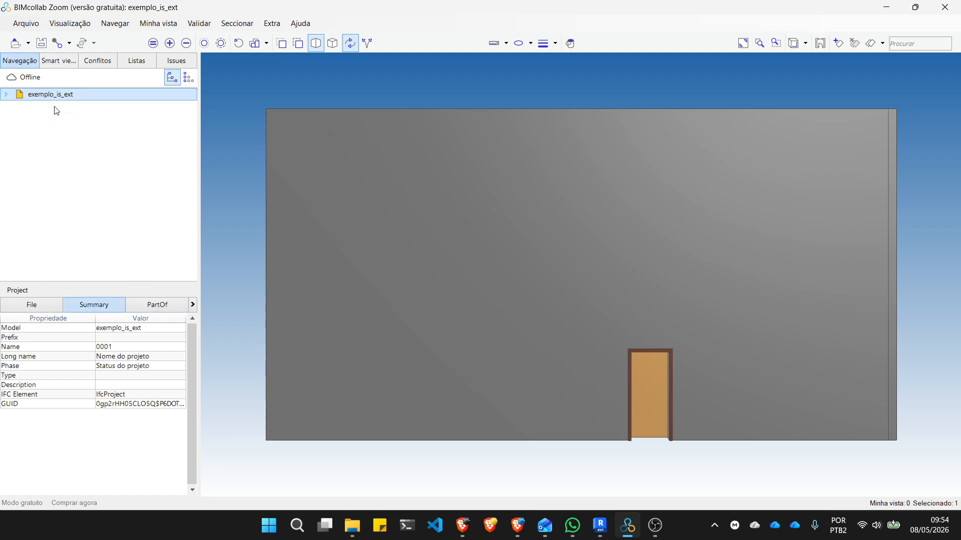
pyautogui.click(42, 307)
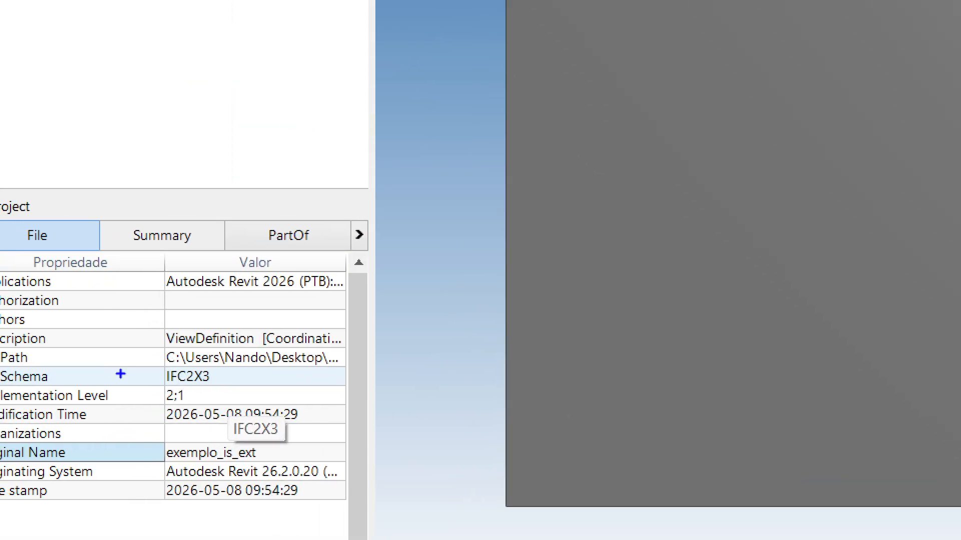
pyautogui.moveTo(87, 367); pyautogui.dragTo(118, 388)
pyautogui.moveTo(210, 401); pyautogui.dragTo(153, 344)
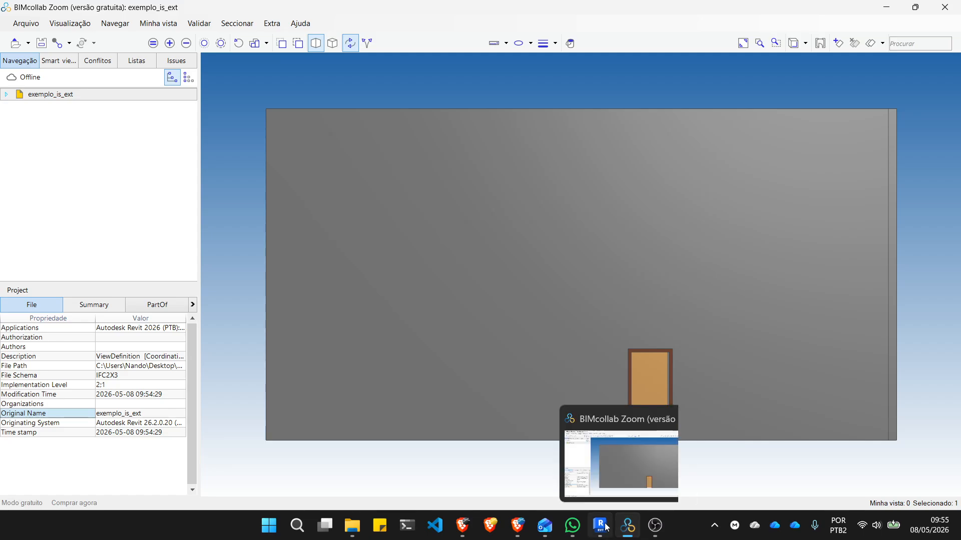
# - Switch to the Brave browser and locate the basic Revit IFC exporter configuration page in the guide's navigation tree
pyautogui.click(518, 529)
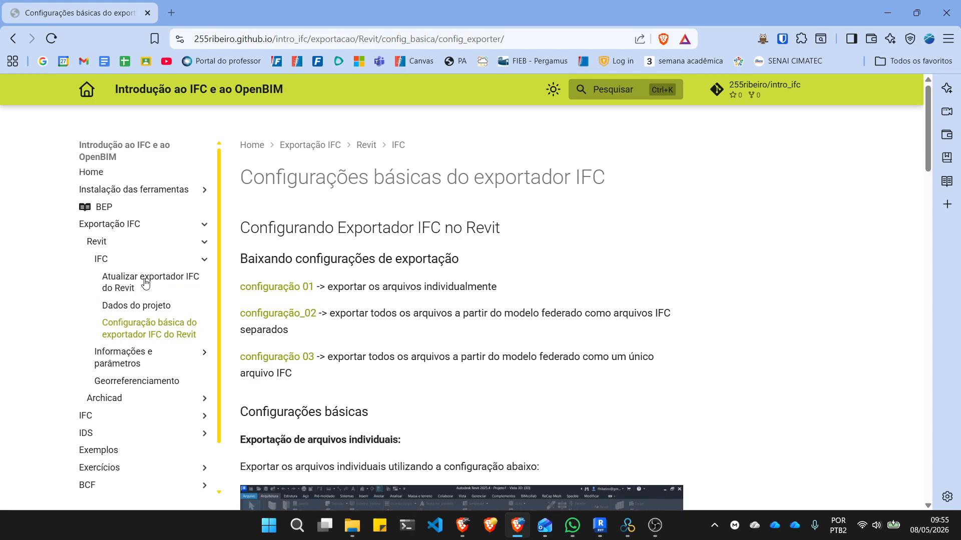
pyautogui.click(207, 243)
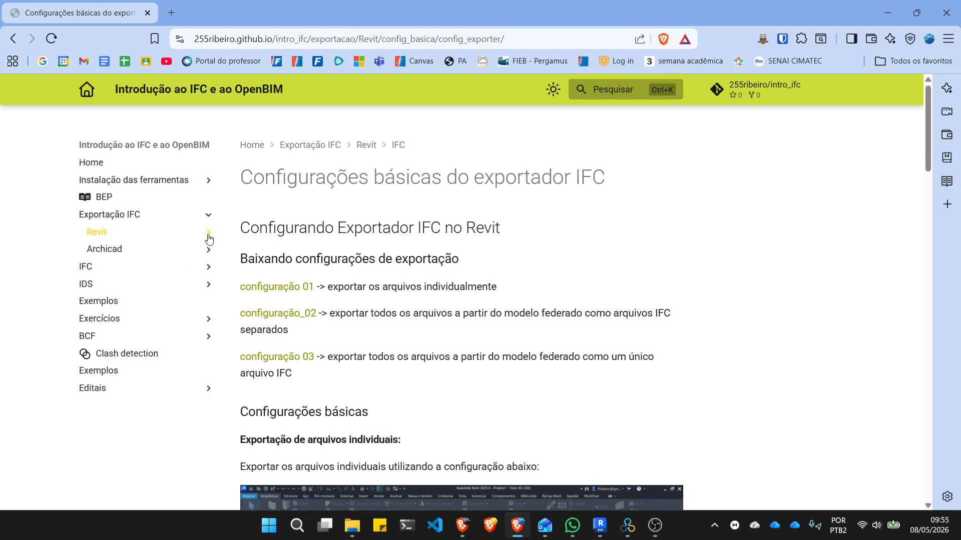
pyautogui.click(208, 233)
pyautogui.click(206, 250)
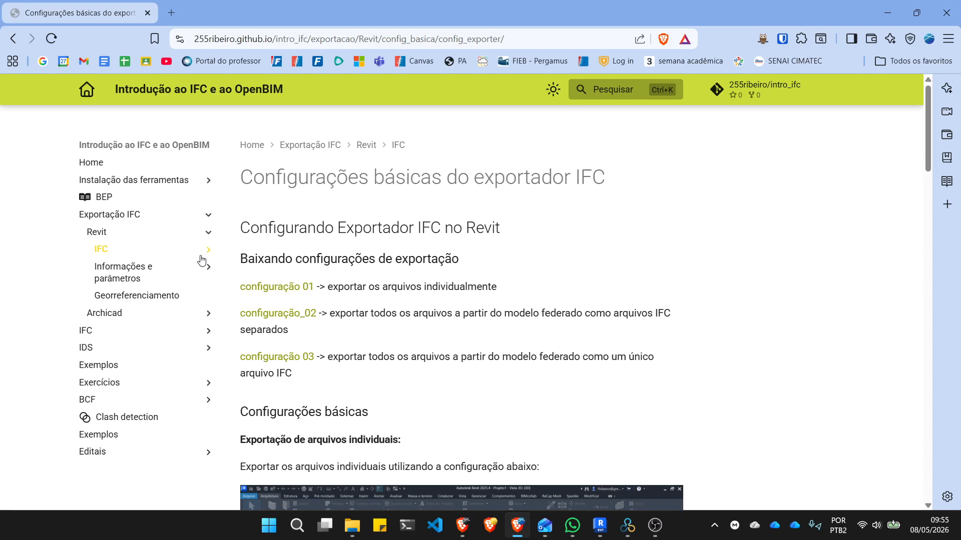
pyautogui.click(203, 258)
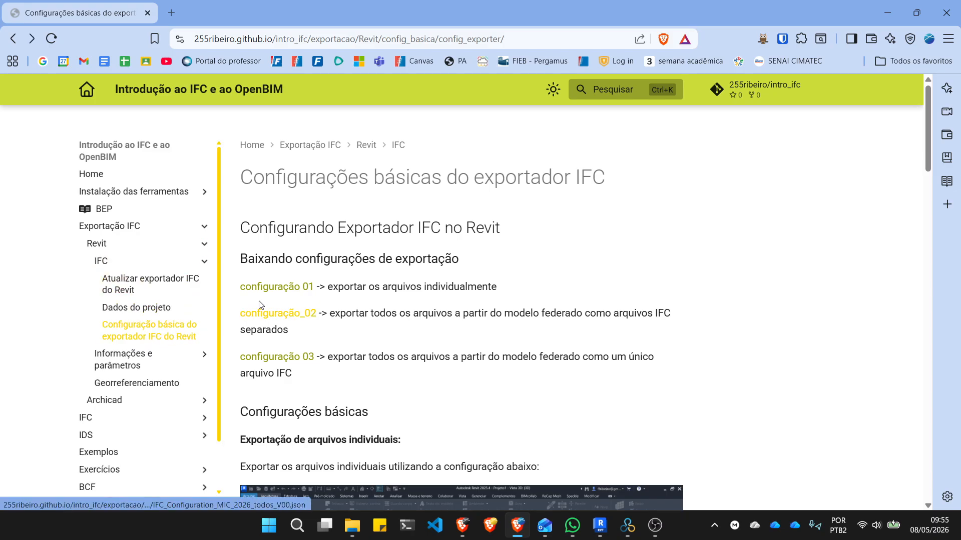
# - Save the "configuração 01" link as IFC_Configuration_MIC_2026_V00.json in the desktop folder exemplos_exp
pyautogui.rightClick(278, 292)
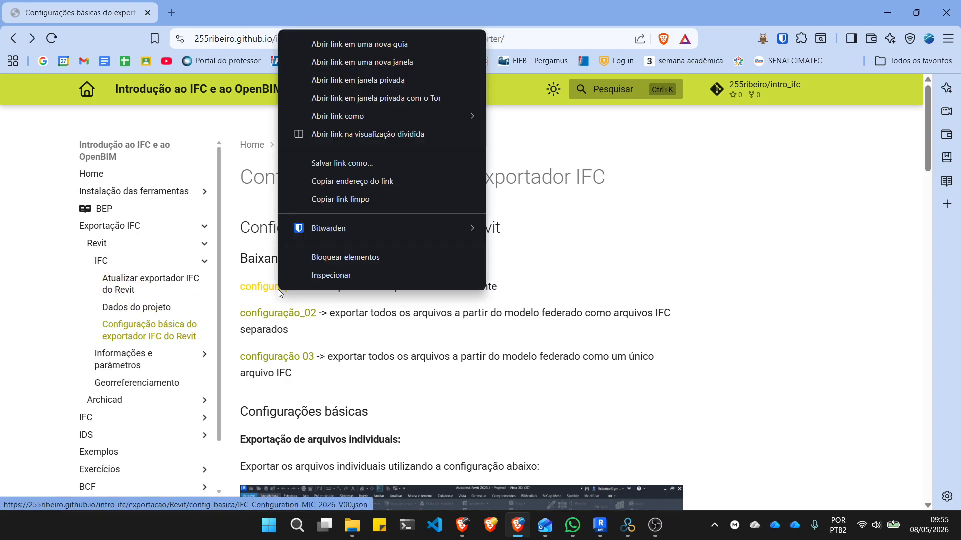
pyautogui.click(352, 166)
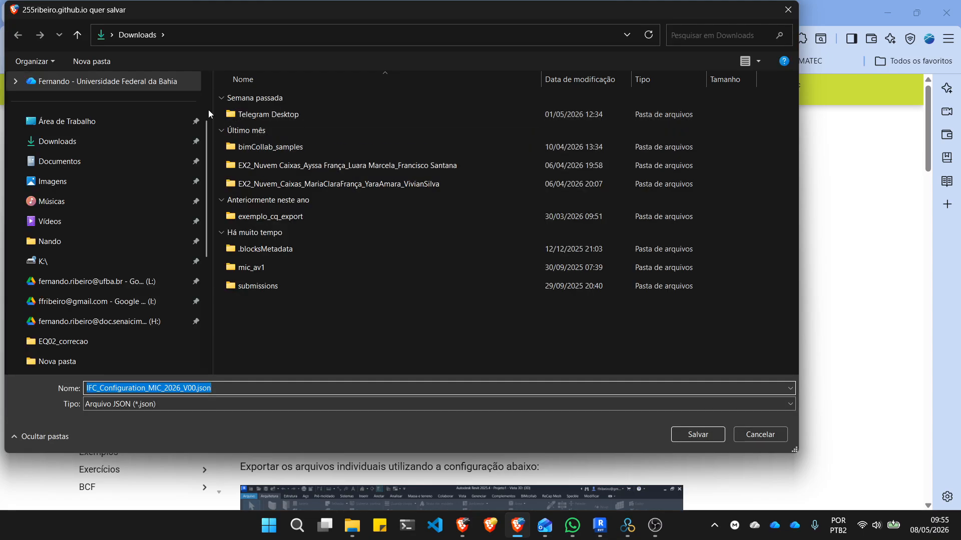
pyautogui.click(94, 124)
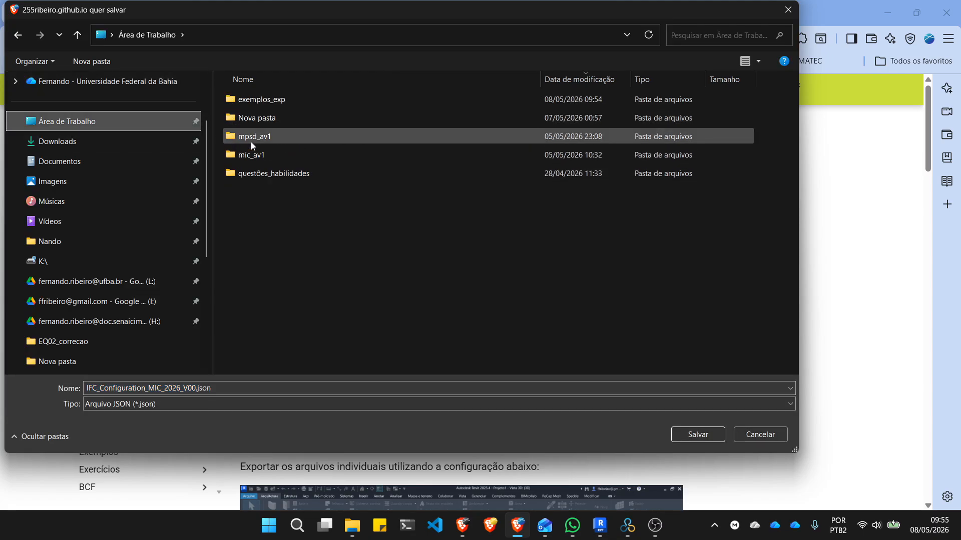
pyautogui.doubleClick(272, 102)
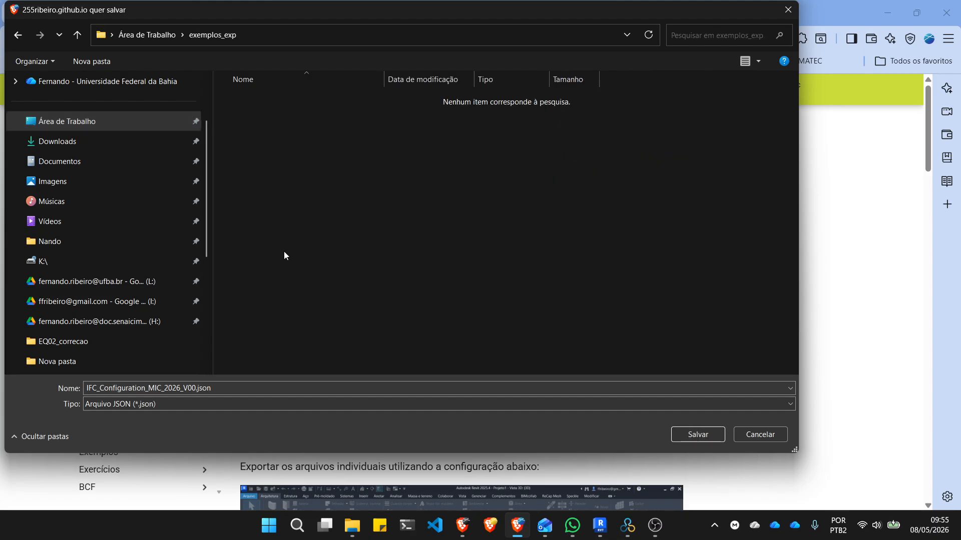
pyautogui.click(707, 435)
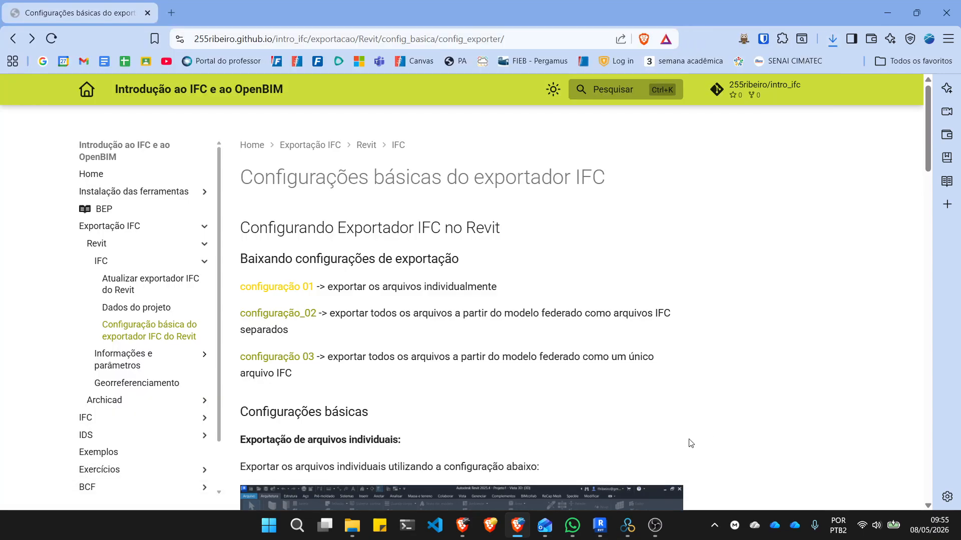
# - Switch to Revit, import IFC_Configuration_MIC_2026_V00.json as an IFC export setup, and apply it to the export
pyautogui.click(603, 526)
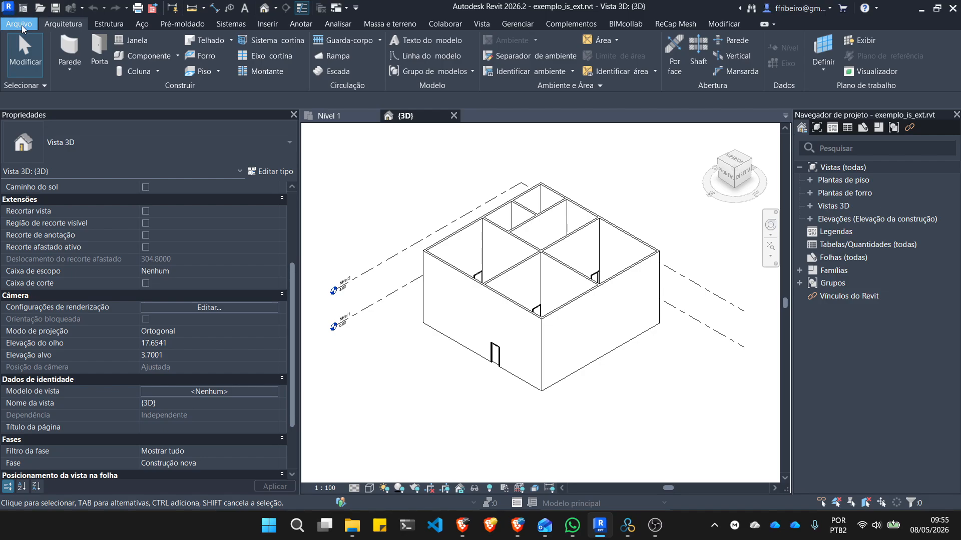
pyautogui.click(16, 23)
pyautogui.moveTo(73, 232)
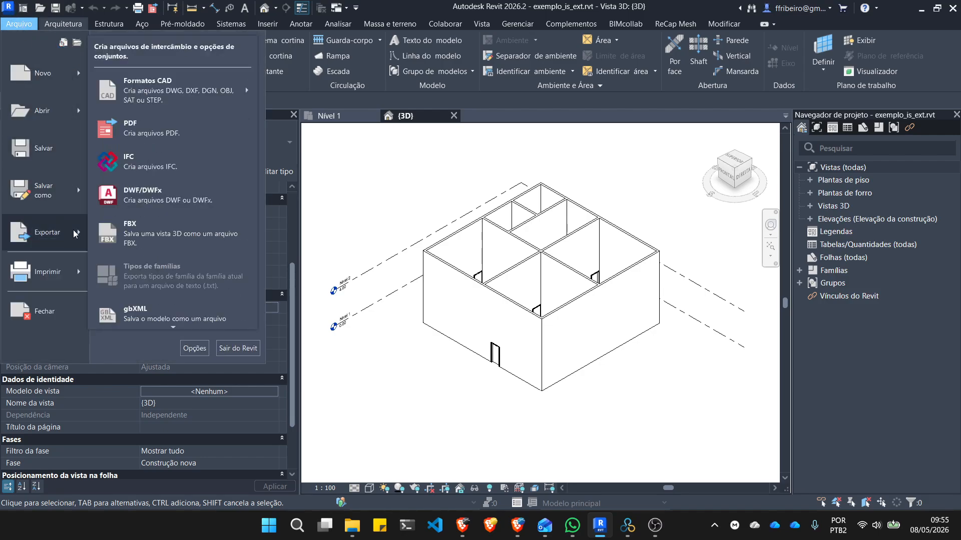
pyautogui.click(148, 170)
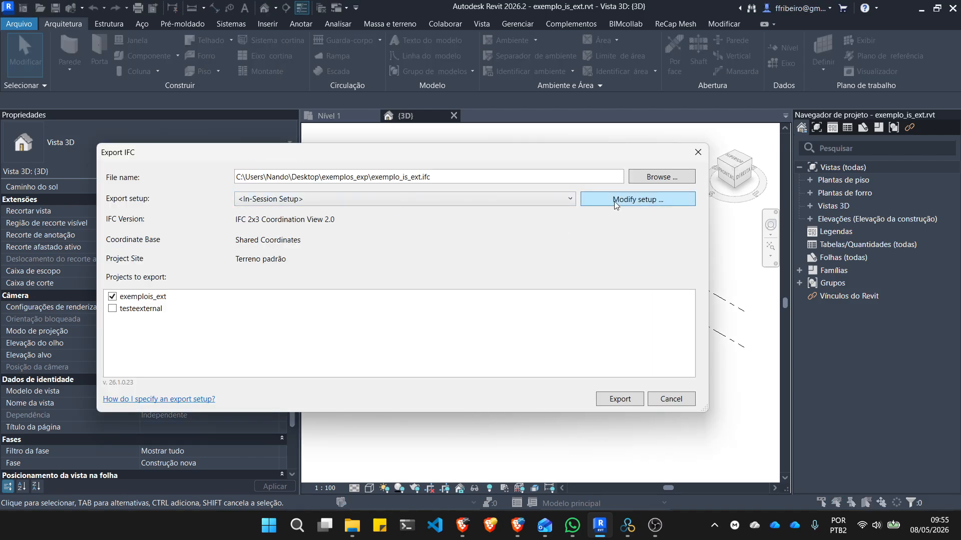
pyautogui.click(615, 200)
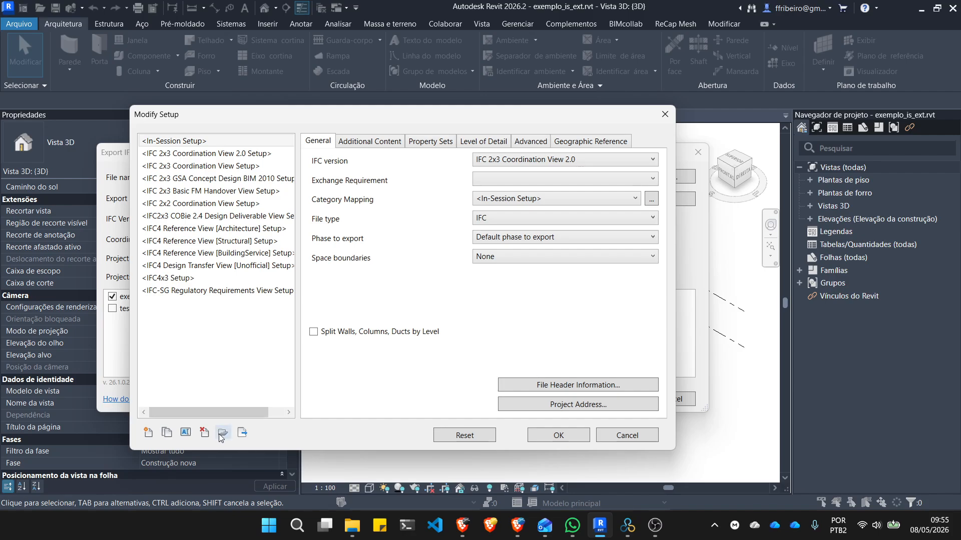
pyautogui.click(222, 433)
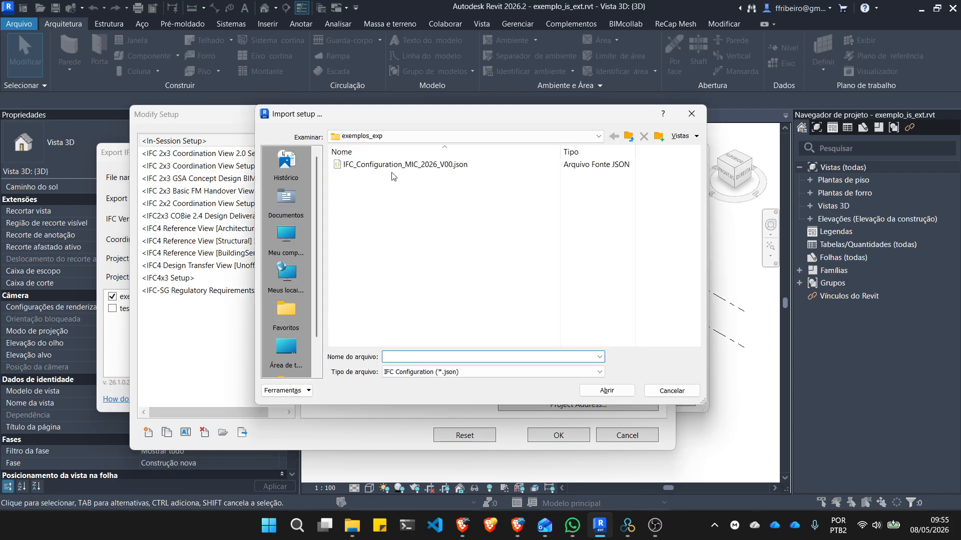
pyautogui.click(395, 165)
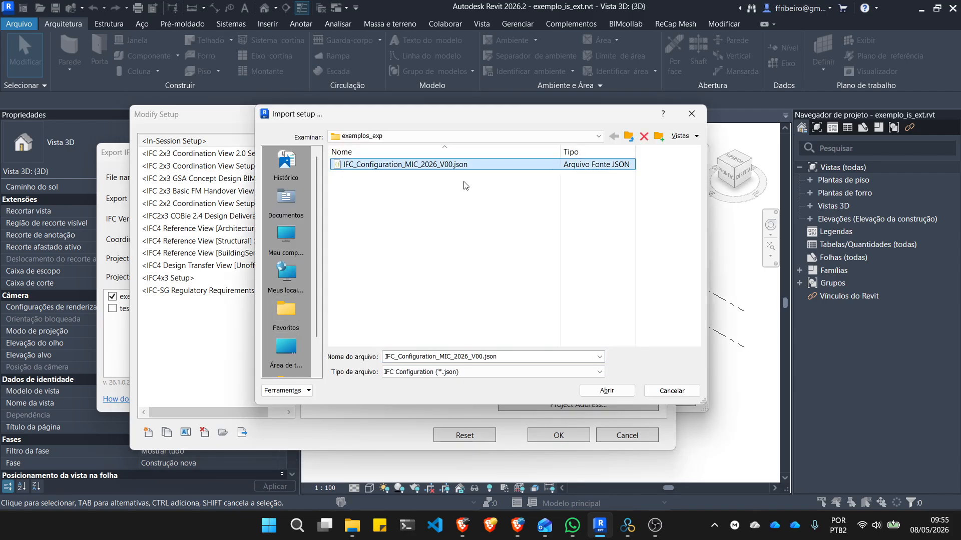
pyautogui.click(607, 390)
pyautogui.click(255, 303)
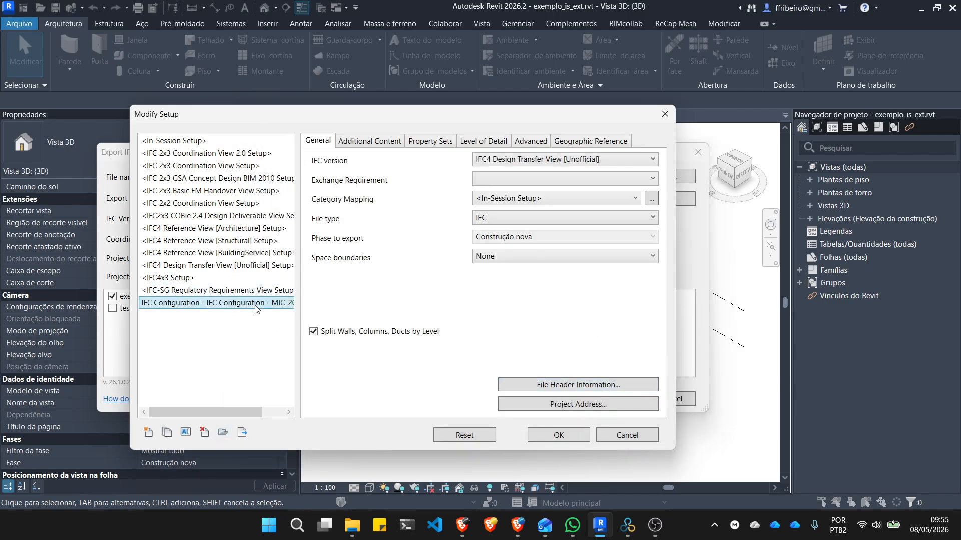
pyautogui.click(546, 436)
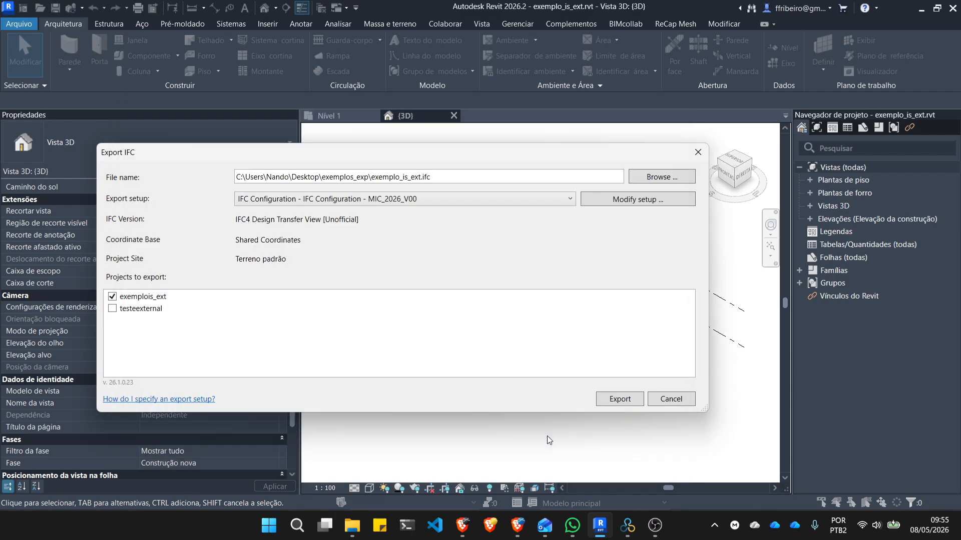
# - Export the model with the imported setup, replacing the existing exemplo_is_ext.ifc and accepting the unsupported-setup warning
pyautogui.click(624, 399)
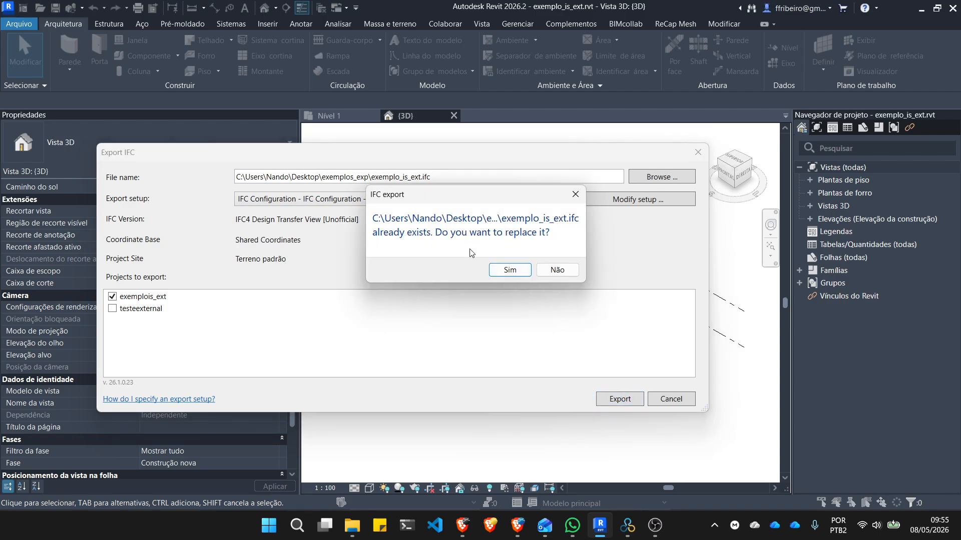
pyautogui.click(506, 271)
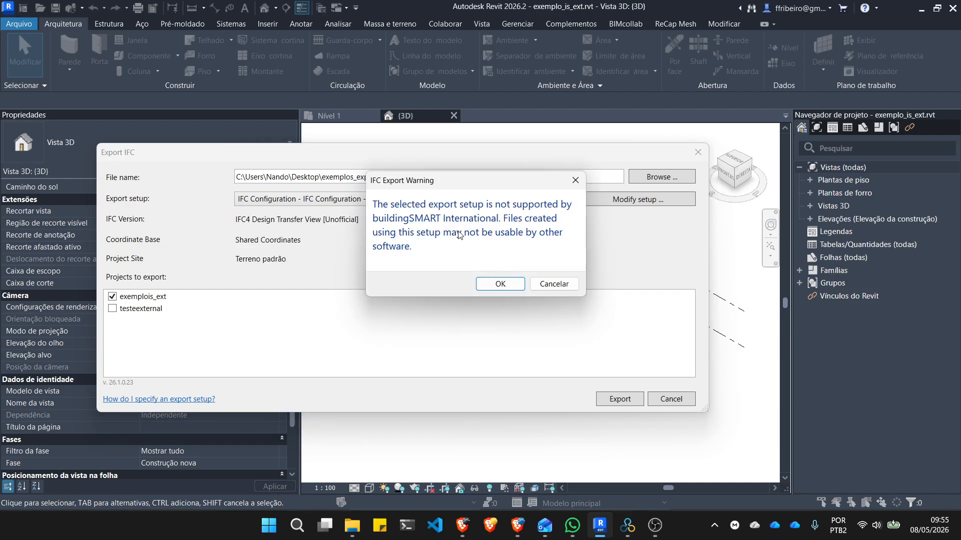
pyautogui.click(500, 285)
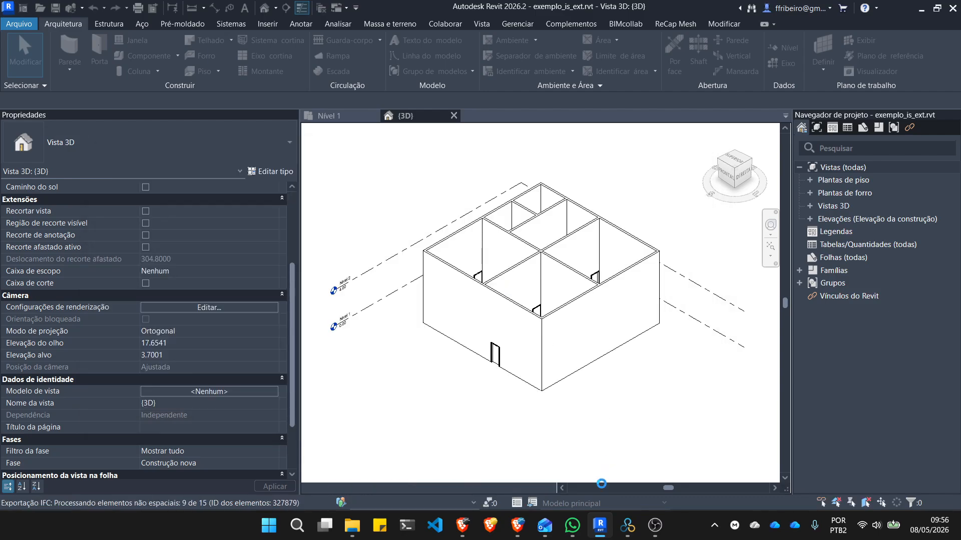
# - Switch to BIMcollab Zoom and save the project as exemplo.bcp in the exemplos_exp folder
pyautogui.click(627, 526)
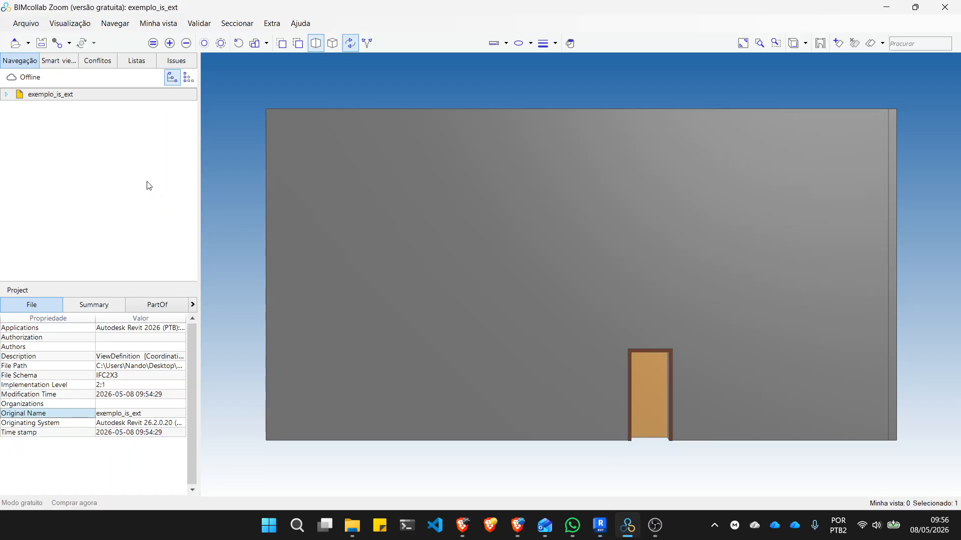
pyautogui.click(20, 20)
pyautogui.click(55, 164)
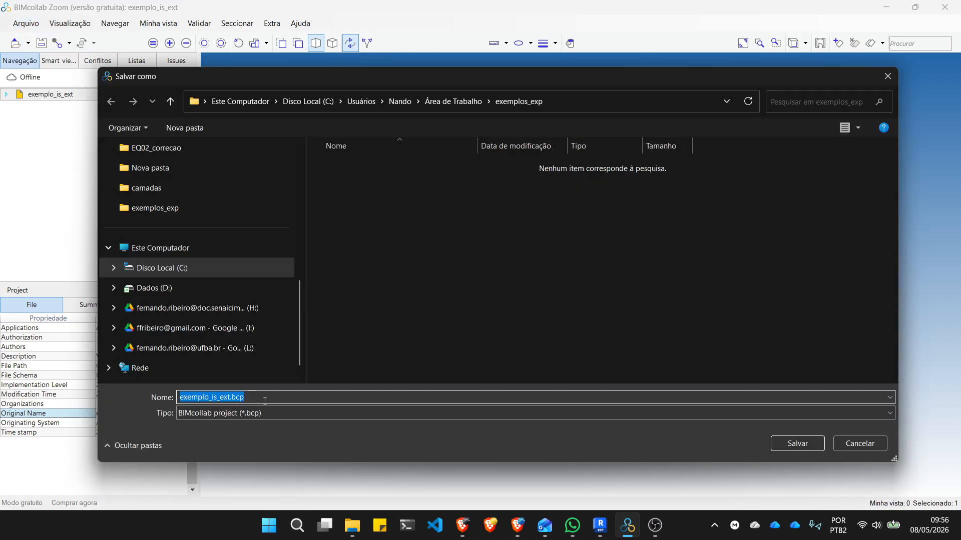
pyautogui.click(232, 397)
pyautogui.moveTo(231, 397); pyautogui.dragTo(149, 399)
pyautogui.write('exemplo')
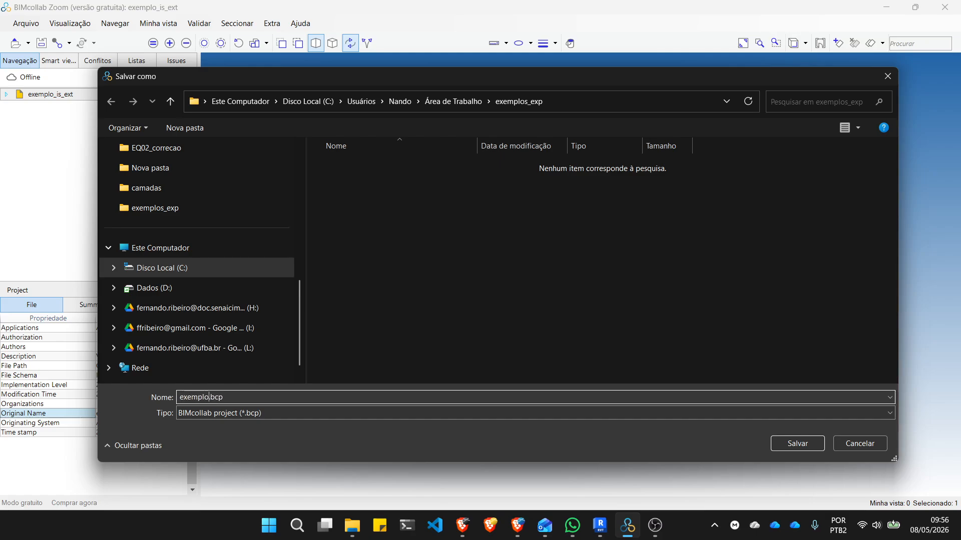
pyautogui.click(806, 450)
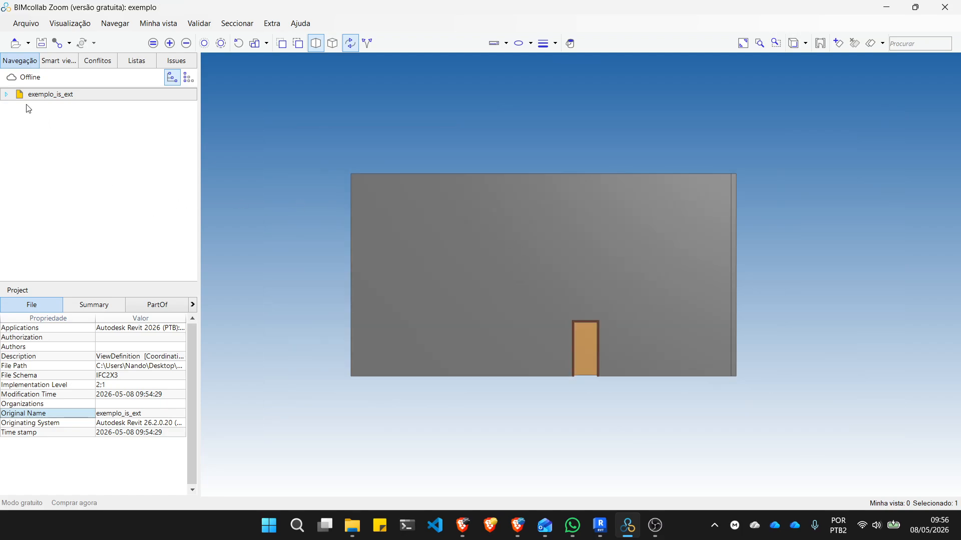
# - Reload the exemplo_is_ext model in the project and check the file schema of the re-exported IFC
pyautogui.rightClick(49, 97)
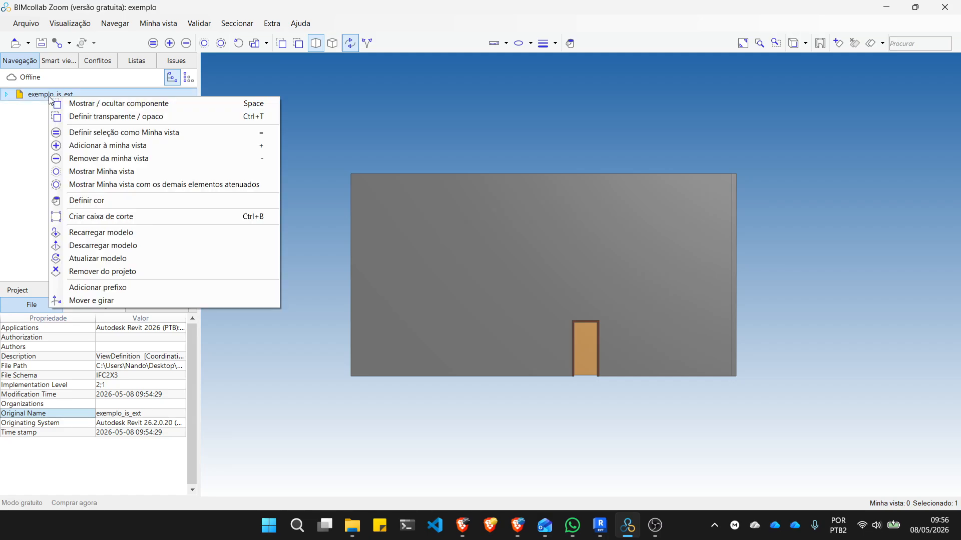
pyautogui.click(109, 233)
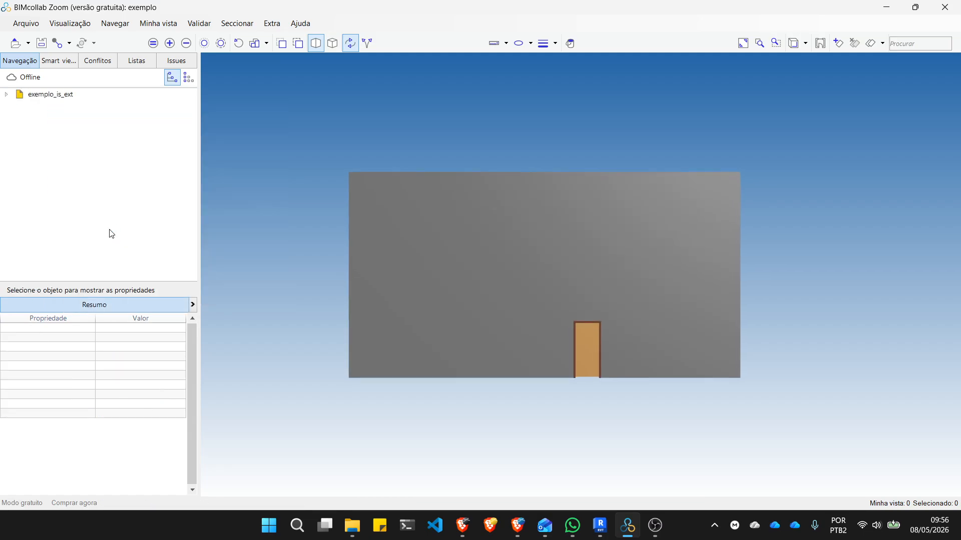
pyautogui.click(41, 96)
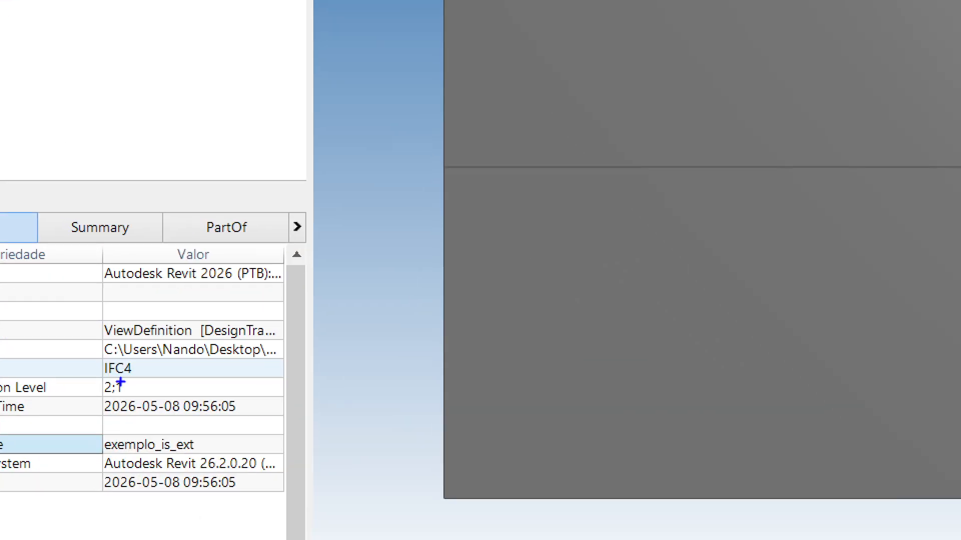
pyautogui.moveTo(148, 373)
pyautogui.mouseDown()
pyautogui.moveTo(81, 345)
pyautogui.moveTo(146, 372)
pyautogui.mouseUp()
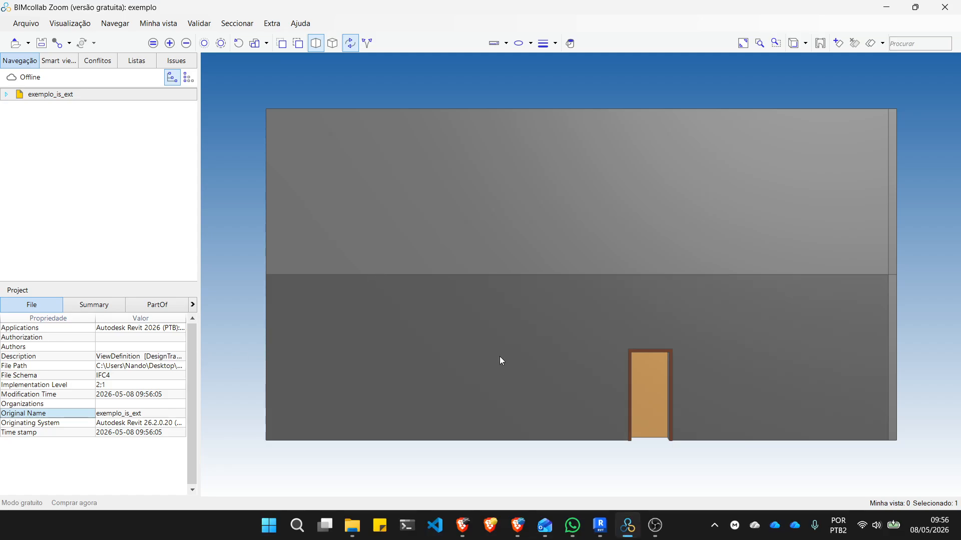
# - View the model from above and check the Is External property of two outer walls
pyautogui.scroll(-5, 594, 352)
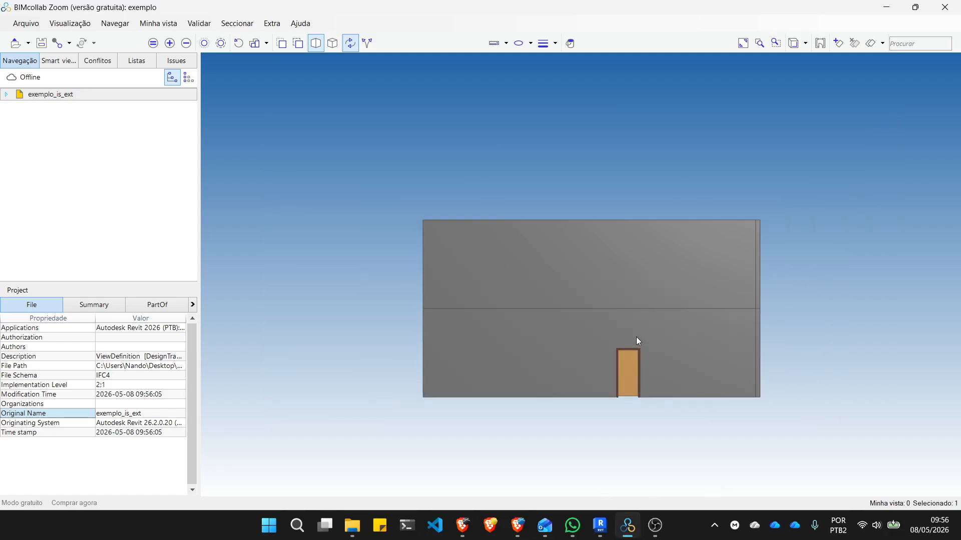
pyautogui.moveTo(636, 338); pyautogui.dragTo(600, 335)
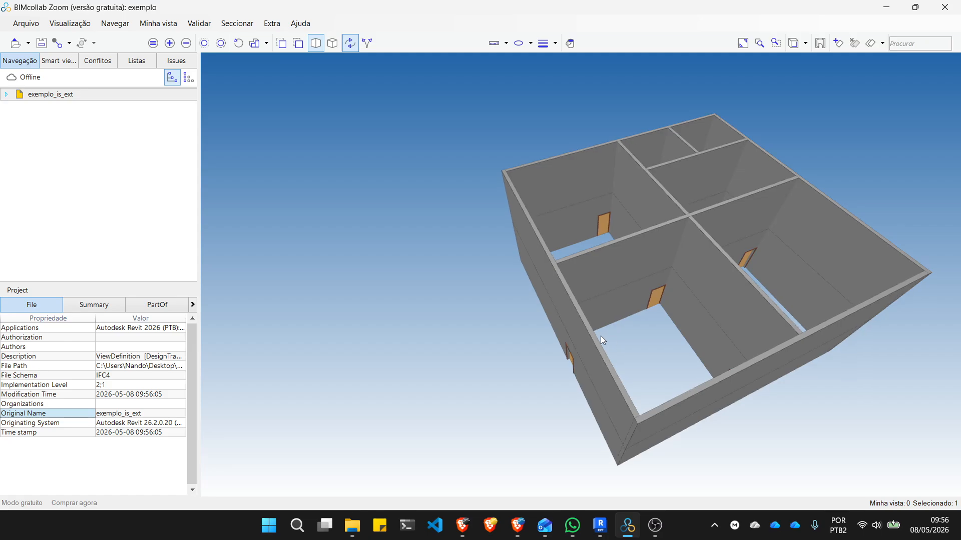
pyautogui.click(598, 343)
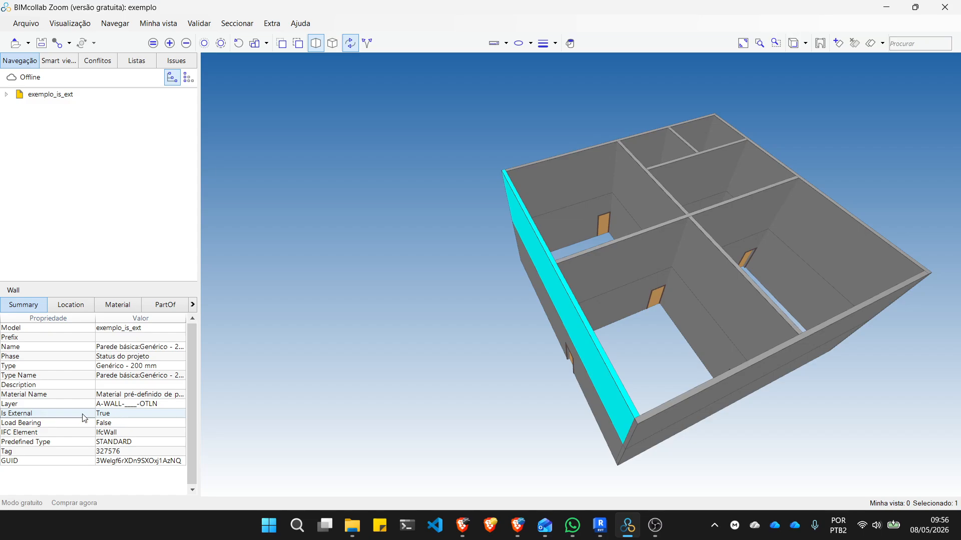
pyautogui.click(571, 163)
# - Switch to Revit, review the properties of the outer wall containing the entrance door, and open its type properties
pyautogui.click(600, 526)
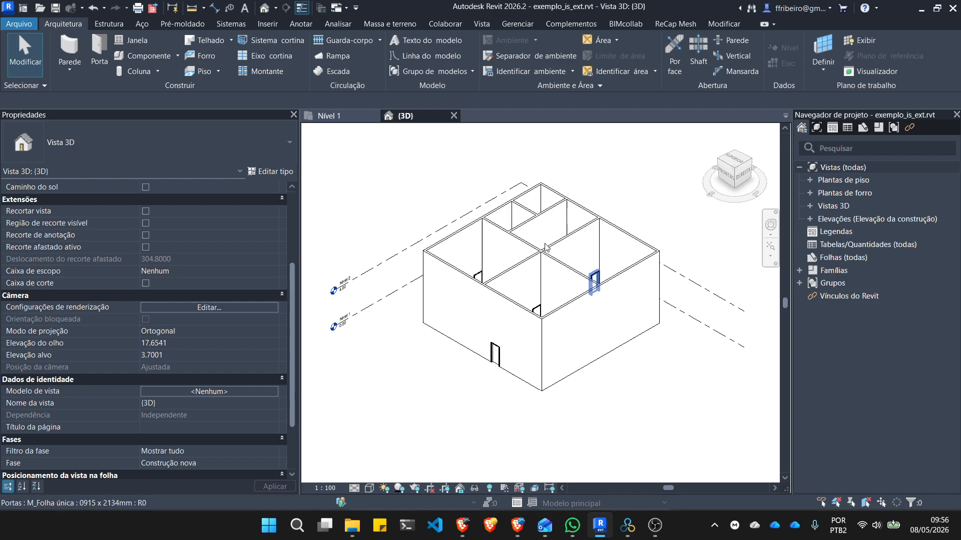
pyautogui.click(458, 273)
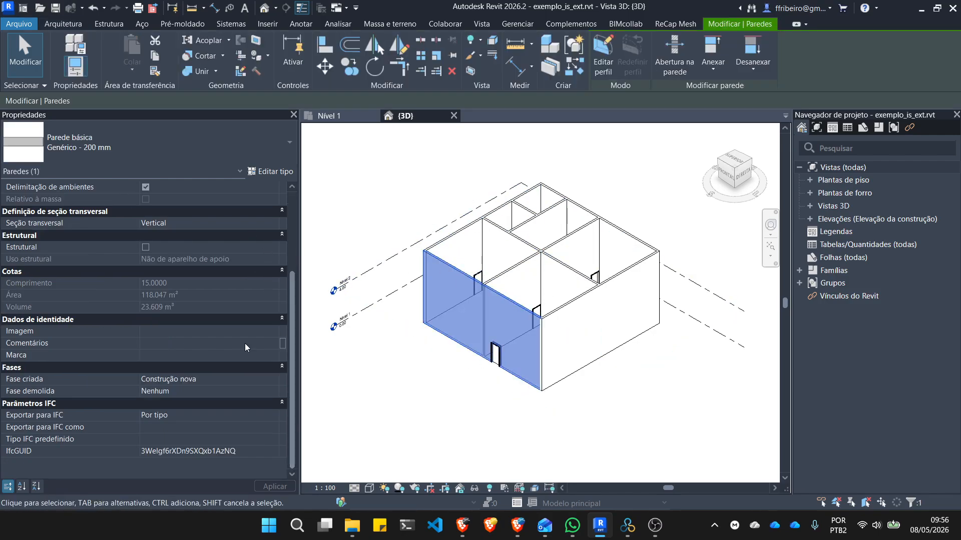
pyautogui.scroll(5, 152, 356)
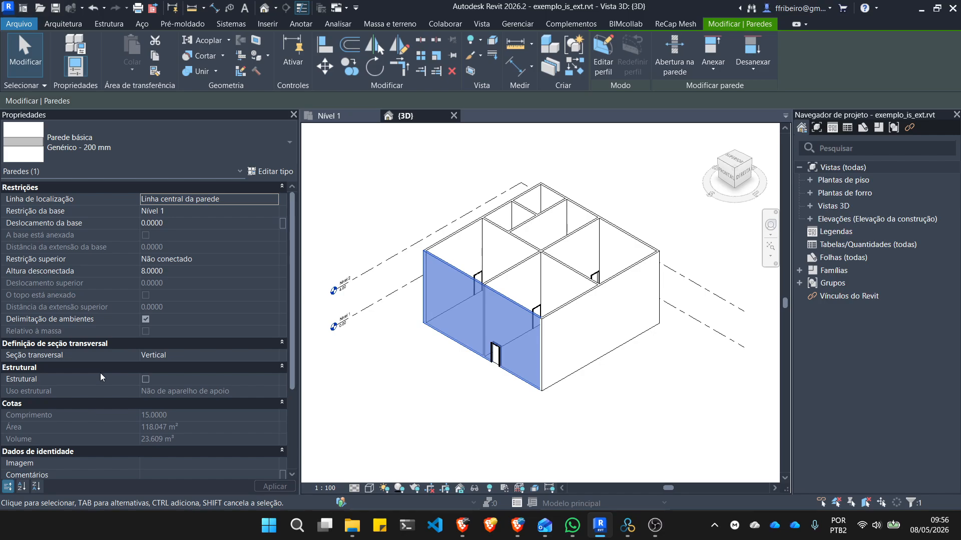
pyautogui.scroll(-5, 100, 378)
pyautogui.scroll(5, 100, 377)
pyautogui.click(266, 173)
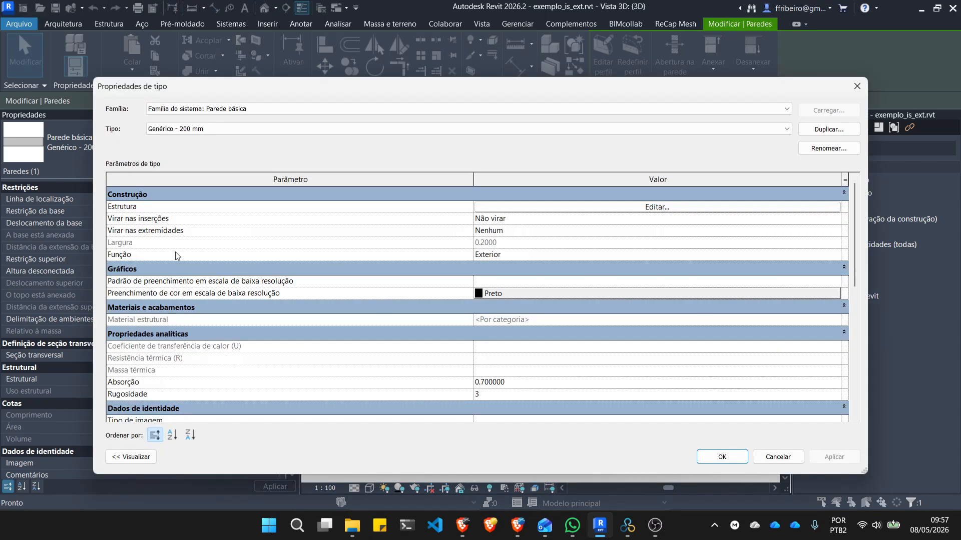
# - Set the Função parameter of the Genérico - 200 mm wall type to Interior, apply it, and deselect the wall
pyautogui.click(525, 254)
pyautogui.click(835, 255)
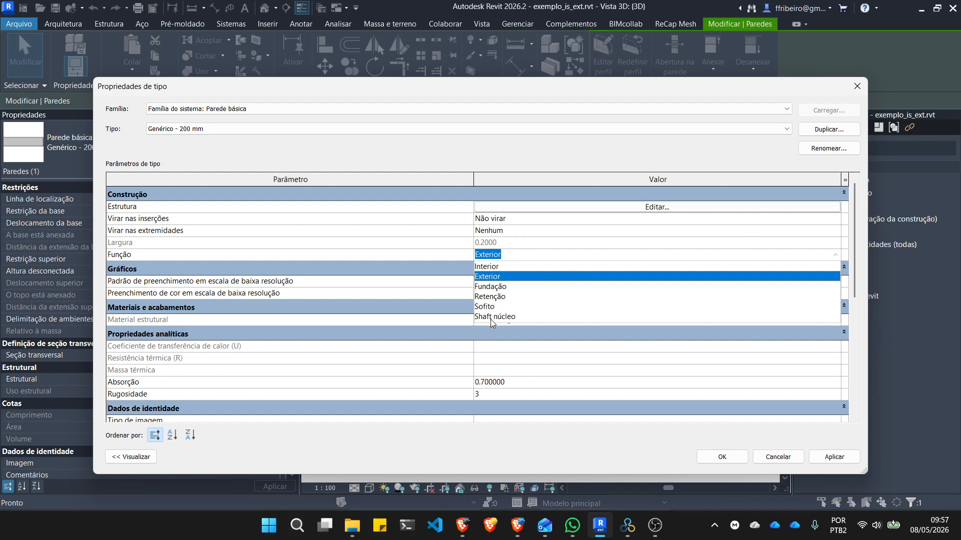
pyautogui.click(496, 268)
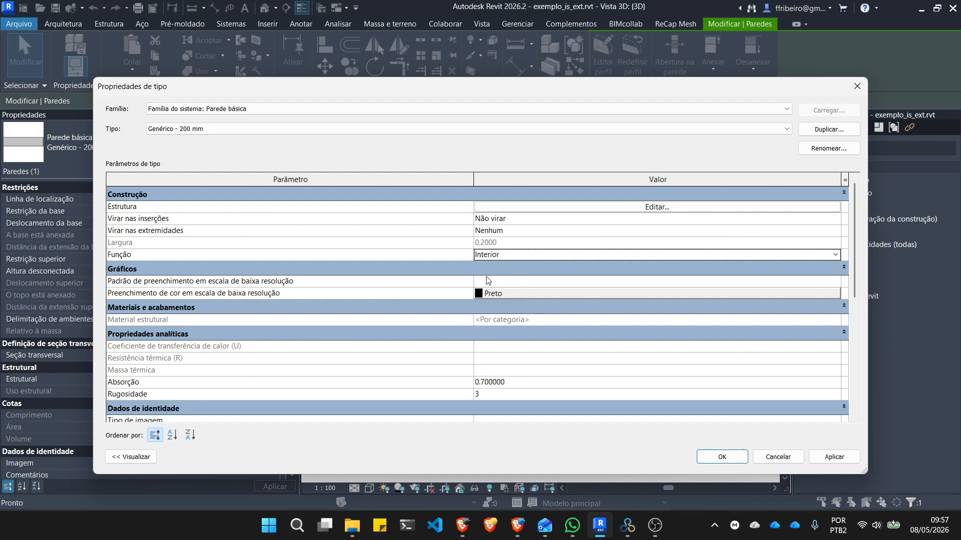
pyautogui.click(531, 257)
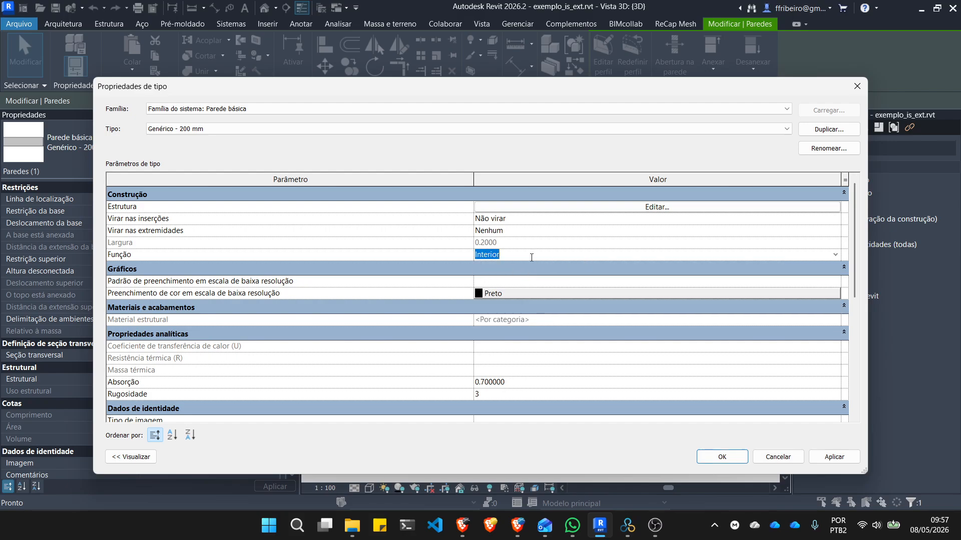
pyautogui.click(835, 256)
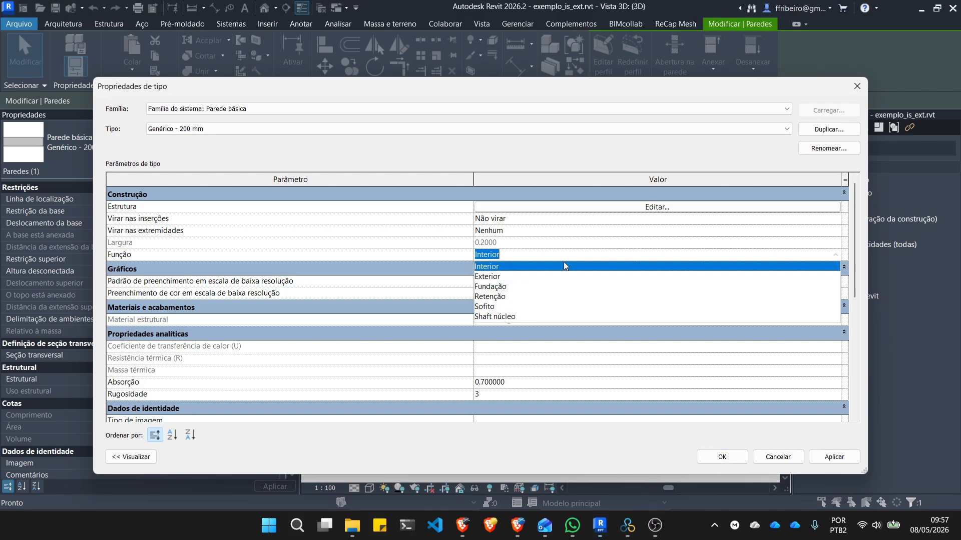
pyautogui.click(503, 268)
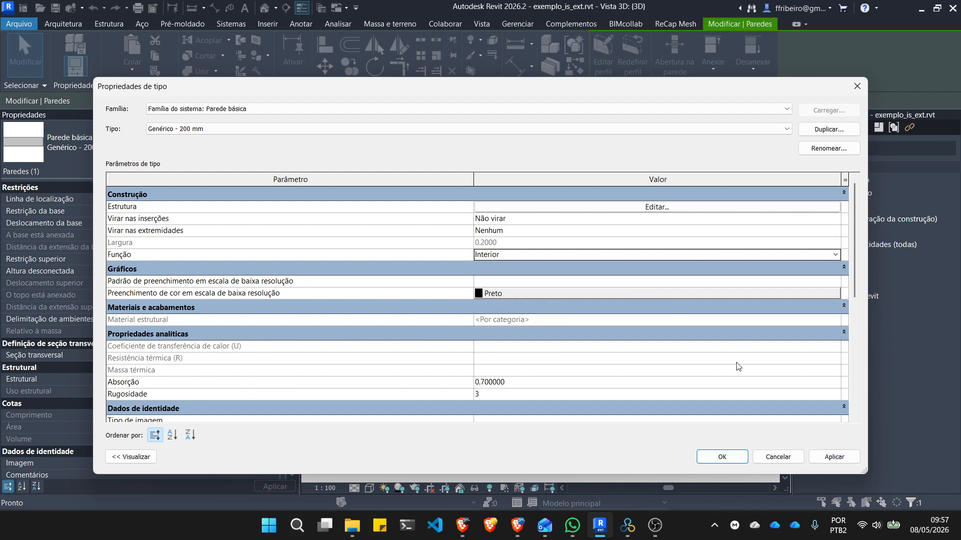
pyautogui.click(832, 457)
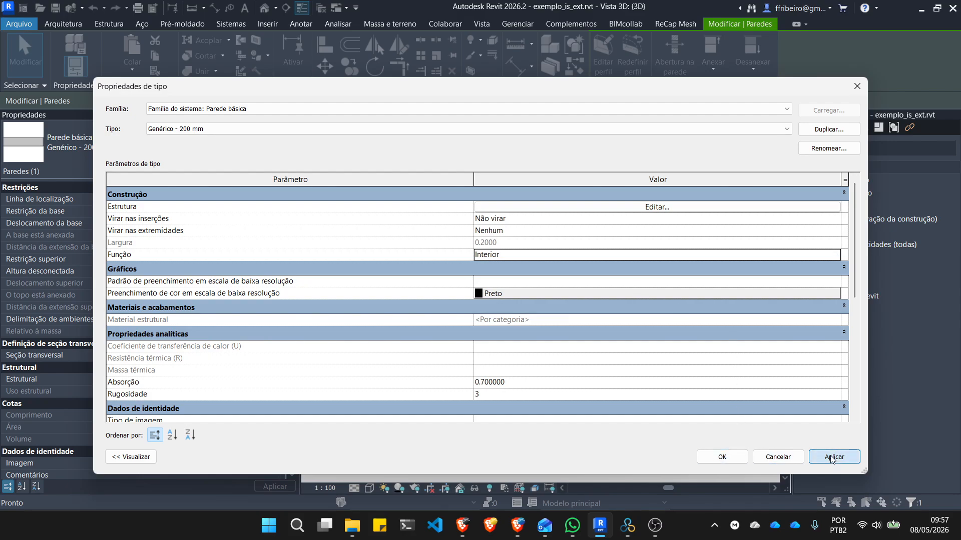
pyautogui.click(722, 457)
pyautogui.click(669, 424)
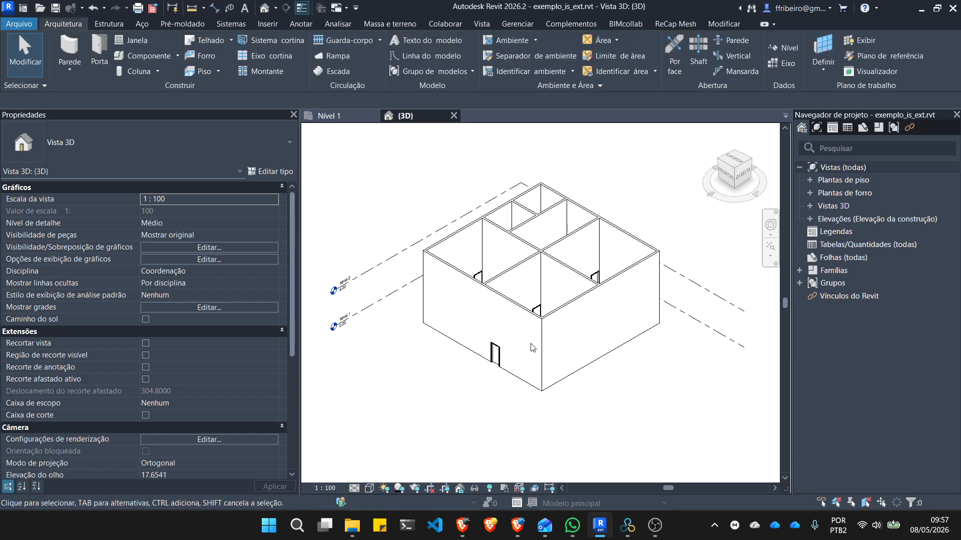
# - Select the outer wall with the entrance door again and look through its instance properties
pyautogui.click(453, 305)
pyautogui.scroll(-1, 255, 325)
pyautogui.scroll(-3, 253, 320)
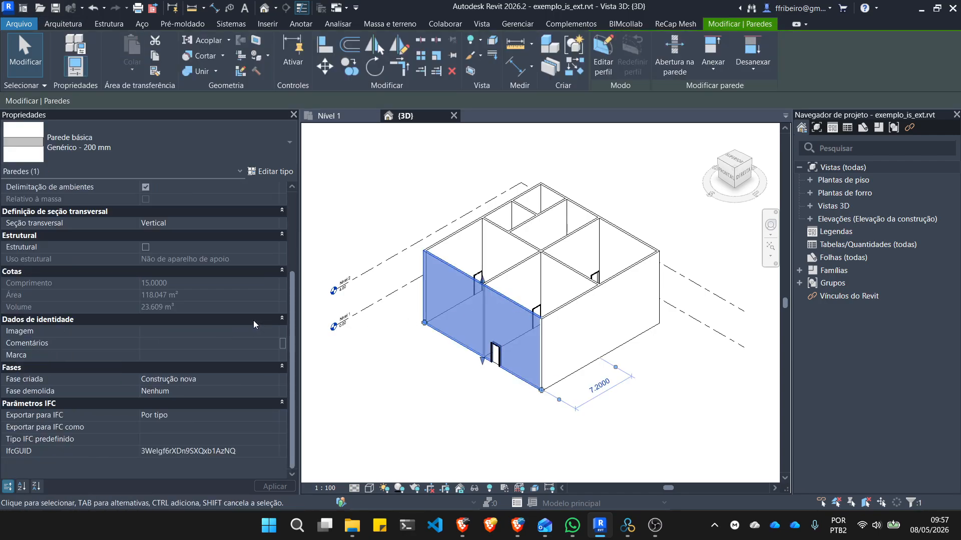
pyautogui.scroll(5, 253, 320)
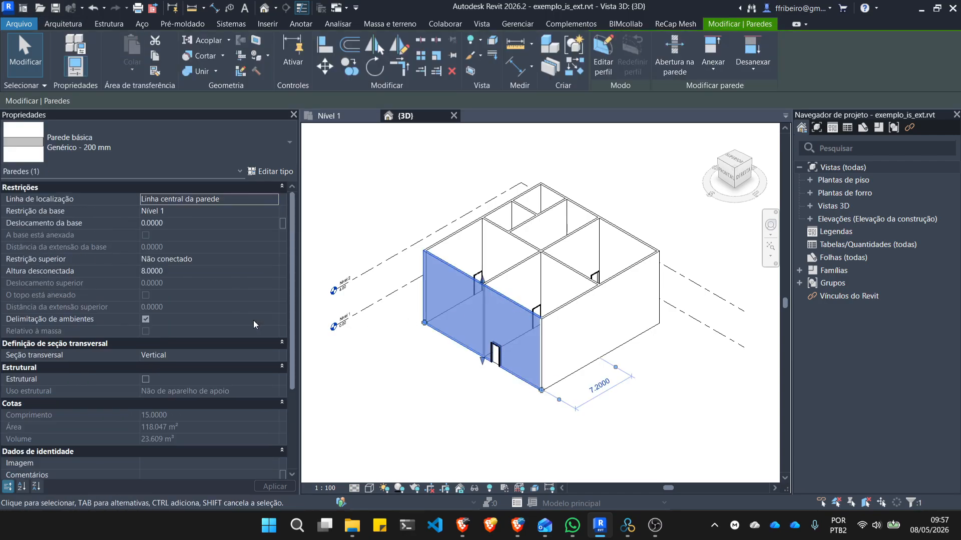
# - Export the model to IFC with the MIC_2026_V00 setup, replacing exemplo_is_ext.ifc and accepting the export warning
pyautogui.click(19, 23)
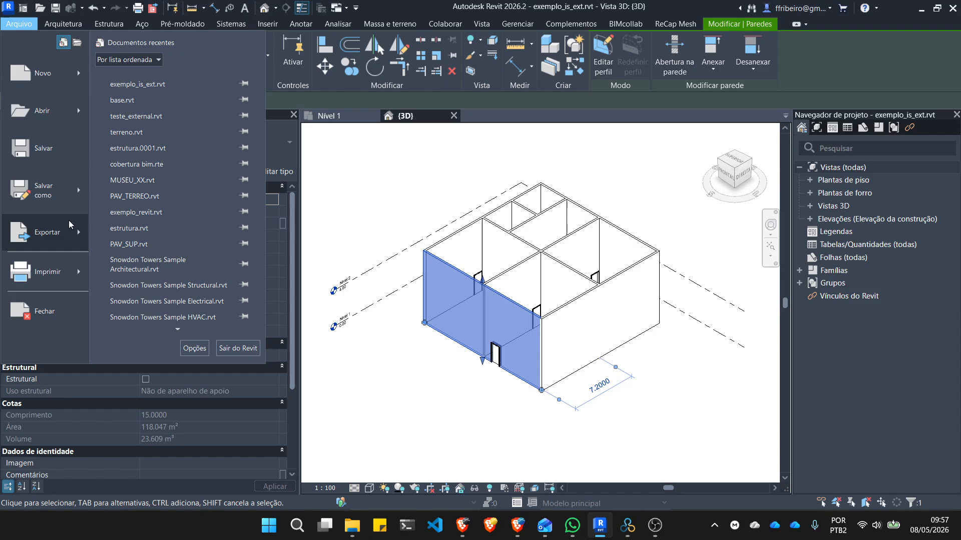
pyautogui.moveTo(77, 232)
pyautogui.click(152, 165)
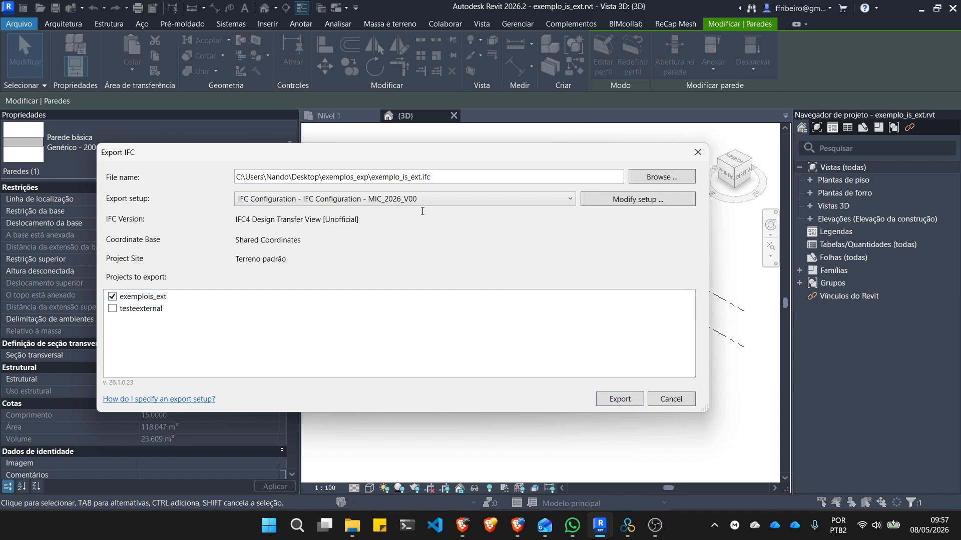
pyautogui.click(627, 401)
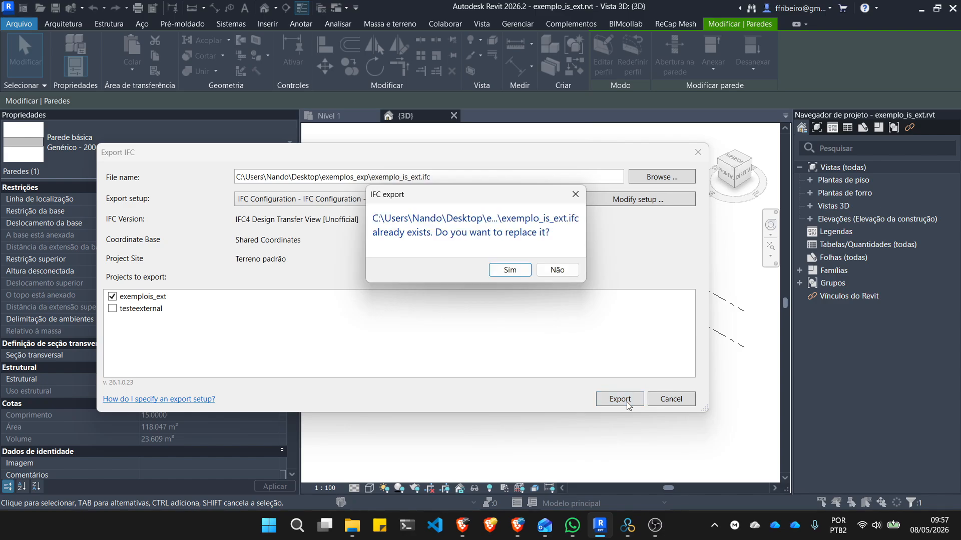
pyautogui.click(501, 268)
pyautogui.click(502, 282)
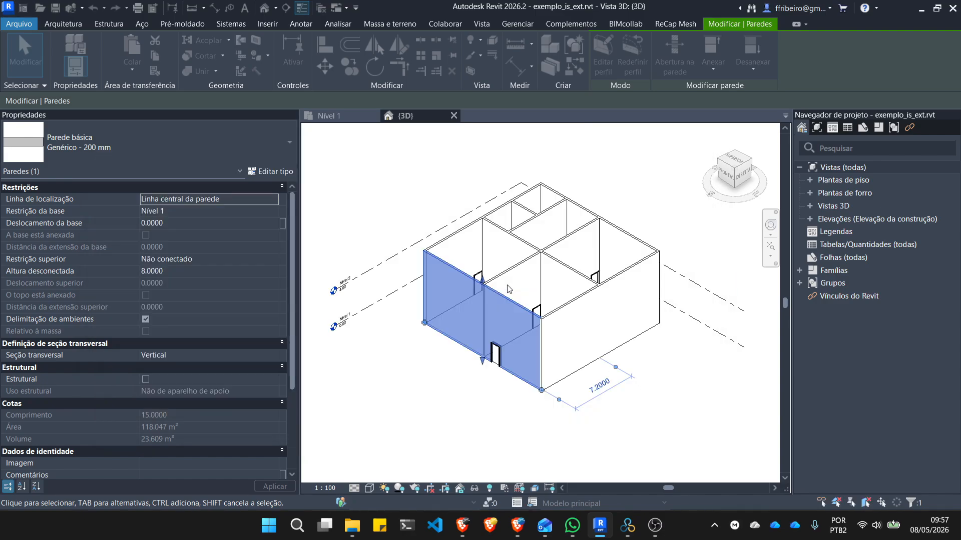
# - Switch to BIMcollab Zoom and reload the exemplo_is_ext model from the newly exported IFC
pyautogui.click(628, 525)
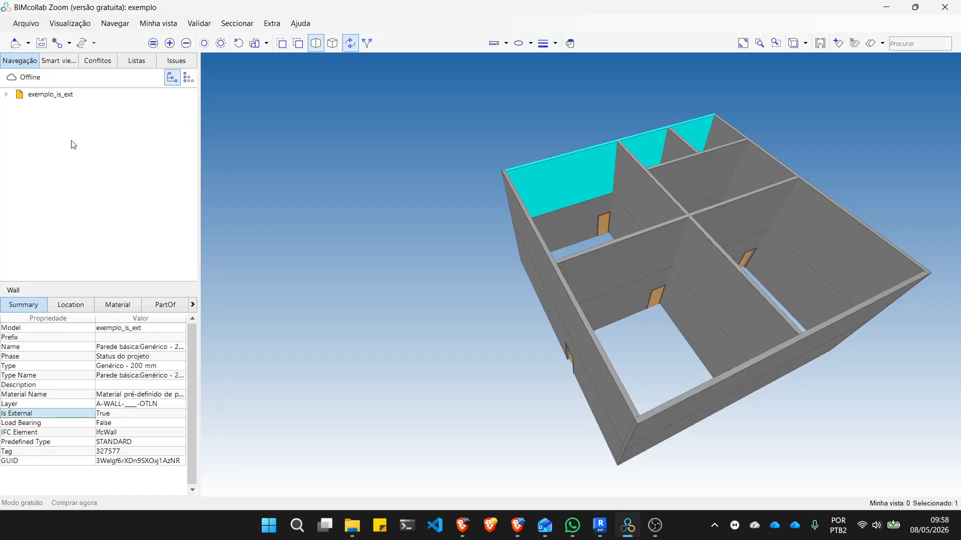
pyautogui.click(53, 95)
pyautogui.rightClick(54, 94)
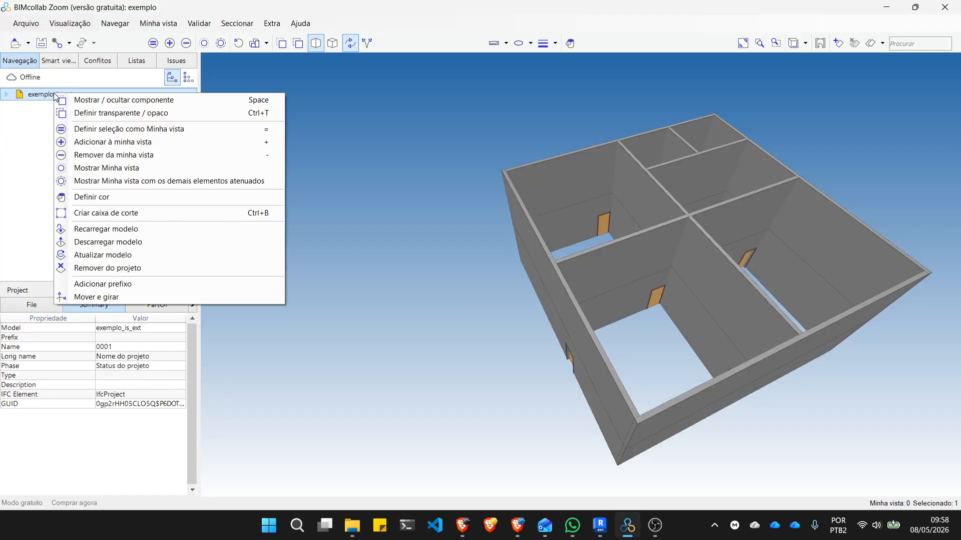
pyautogui.click(102, 229)
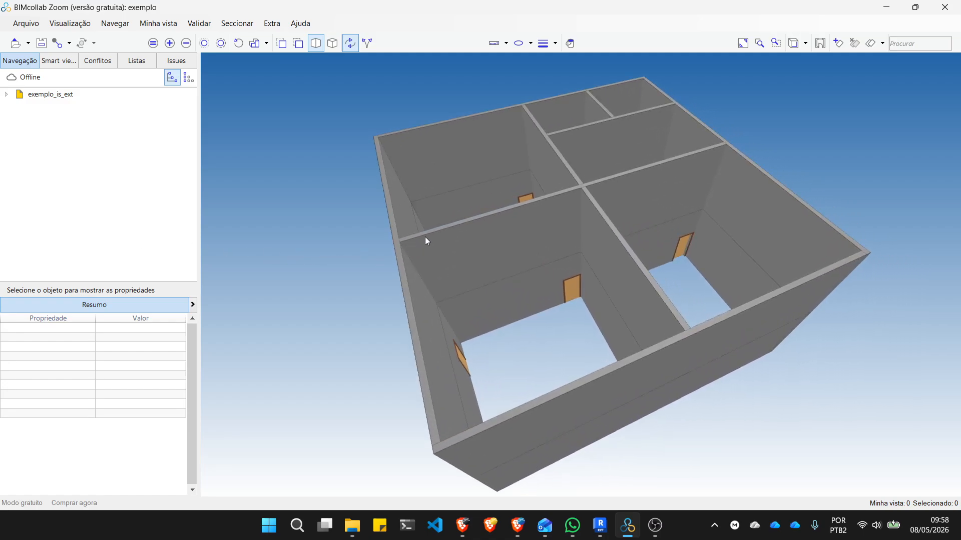
# - Check the Is External property of one internal partition wall and two outer walls
pyautogui.click(435, 236)
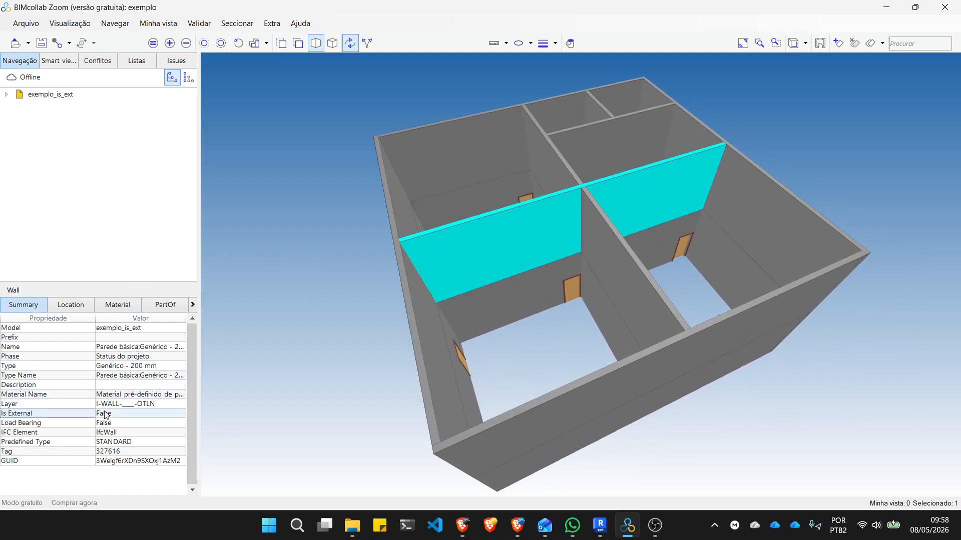
pyautogui.click(74, 418)
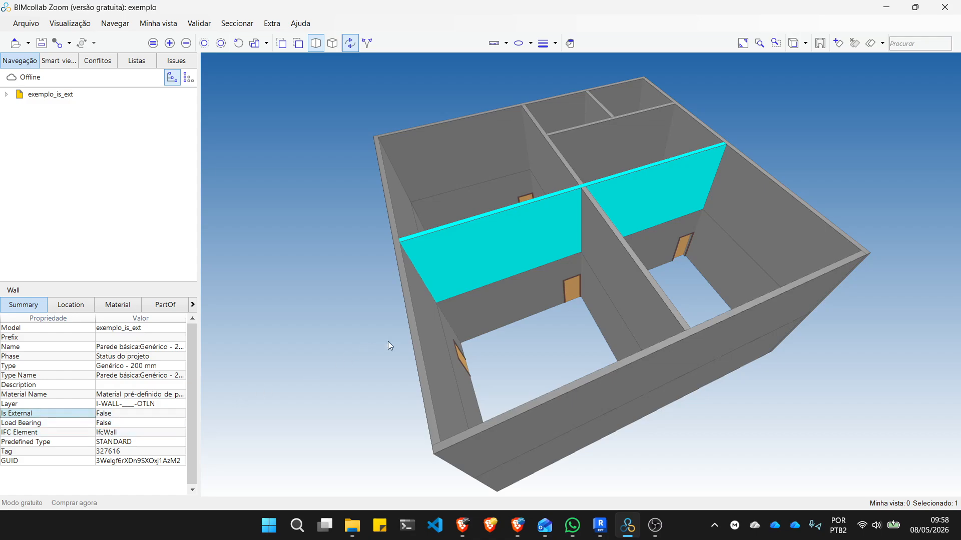
pyautogui.click(412, 332)
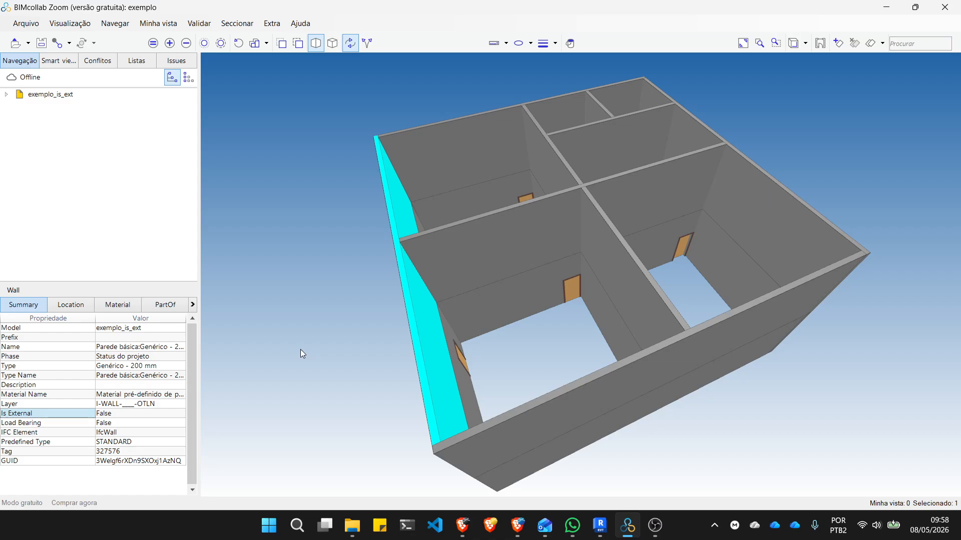
pyautogui.keyDown('ctrl'); pyautogui.click(429, 131); pyautogui.keyUp('ctrl')
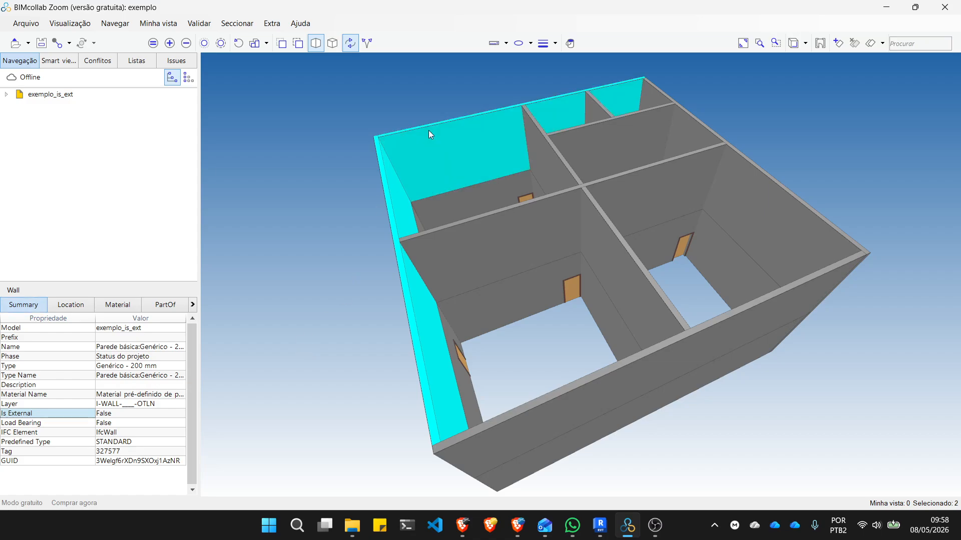
# - Add the two remaining outer walls to the selection and examine their IsExternal property in the Pset_WallCommon property set
pyautogui.keyDown('ctrl'); pyautogui.click(695, 129); pyautogui.keyUp('ctrl')
pyautogui.keyDown('ctrl'); pyautogui.click(740, 312); pyautogui.keyUp('ctrl')
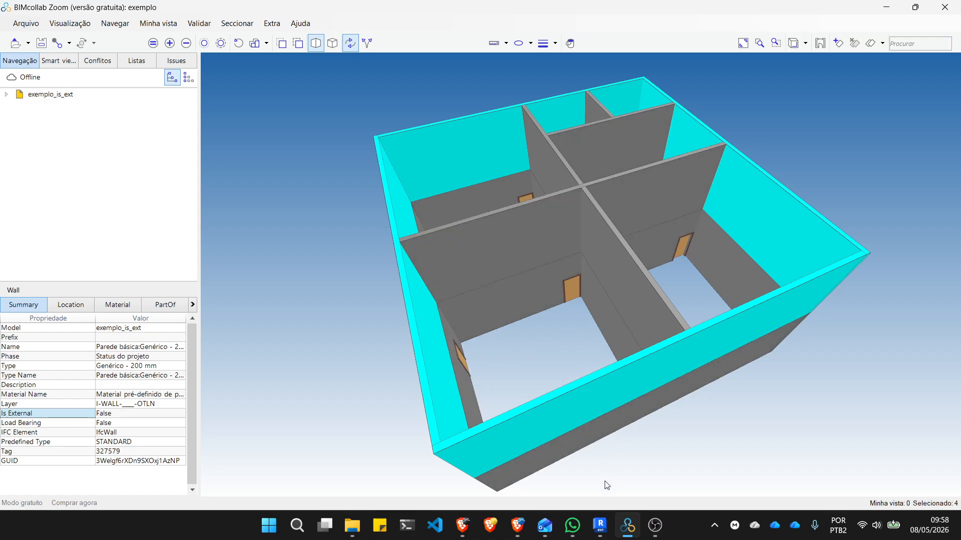
pyautogui.click(602, 524)
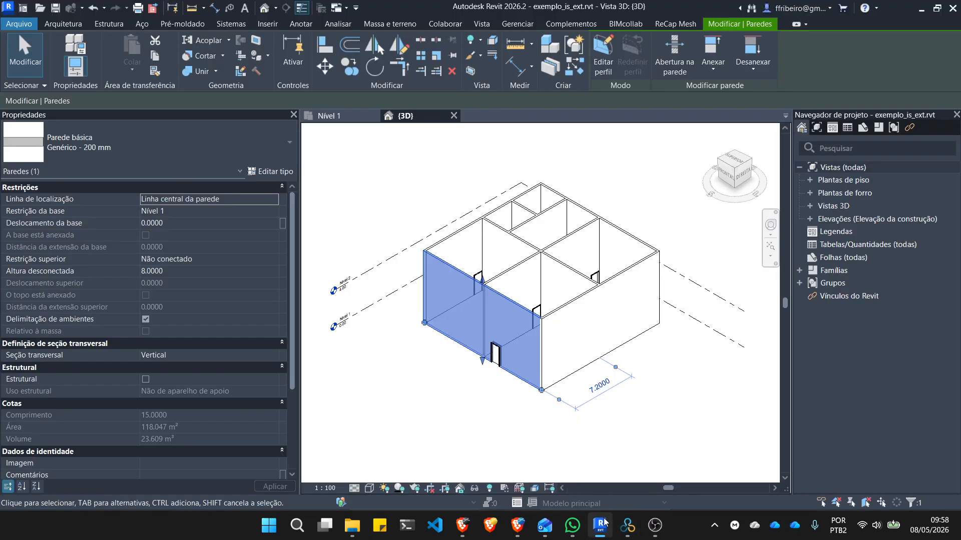
pyautogui.click(628, 525)
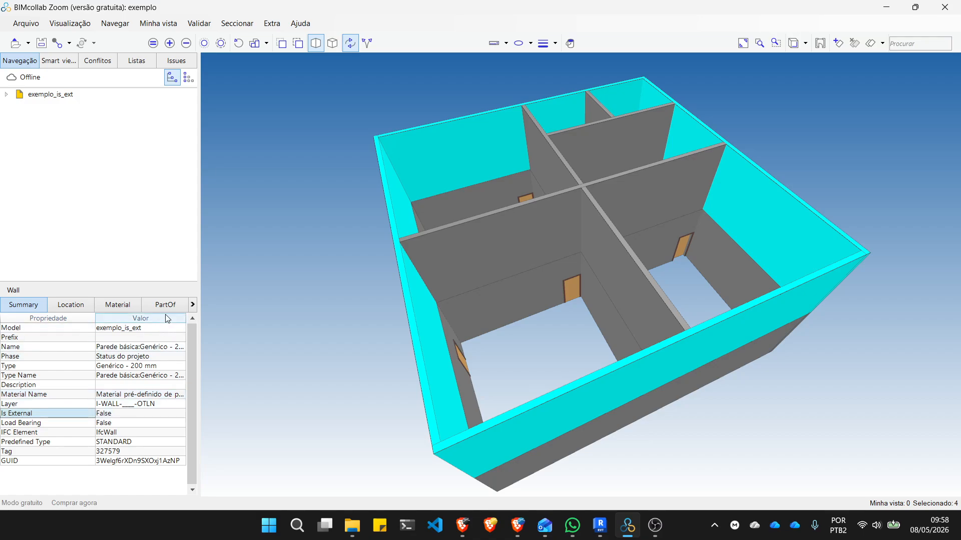
pyautogui.click(193, 306)
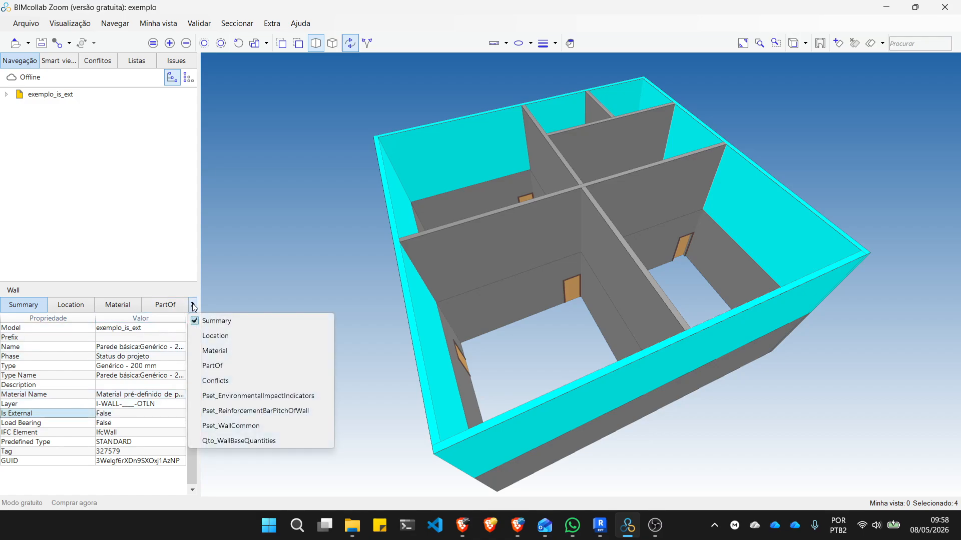
pyautogui.click(236, 429)
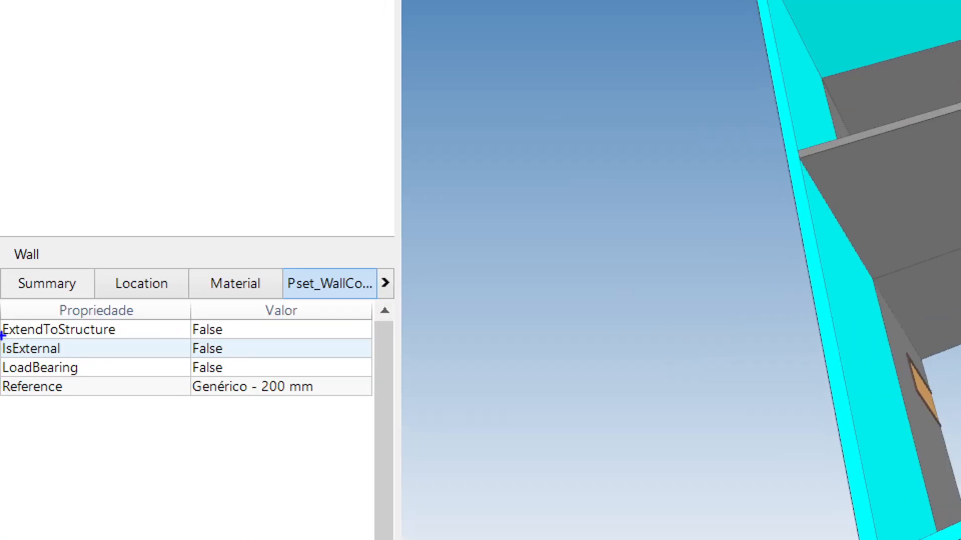
pyautogui.moveTo(2, 335)
pyautogui.mouseDown()
pyautogui.moveTo(2, 365)
pyautogui.moveTo(83, 373)
pyautogui.moveTo(40, 328)
pyautogui.moveTo(1, 326)
pyautogui.mouseUp()
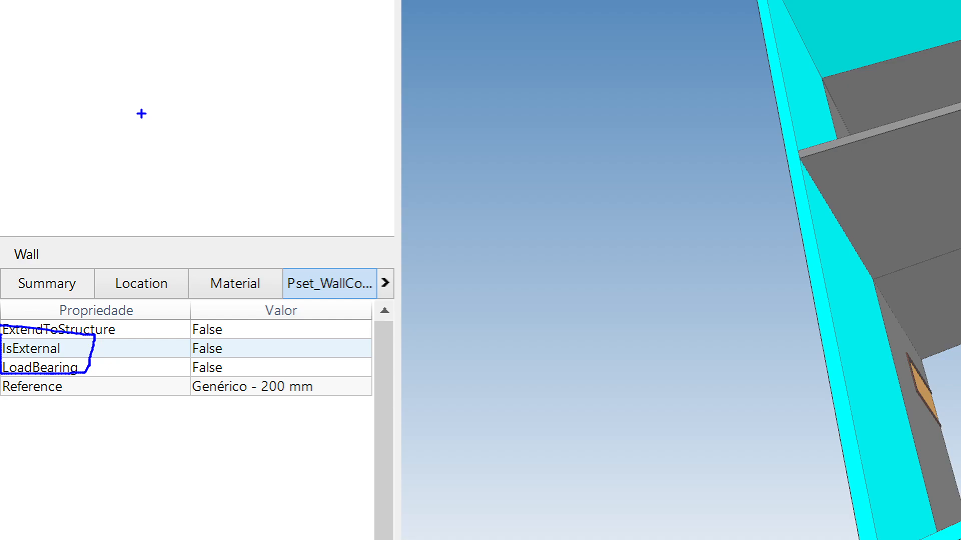
pyautogui.write('t')
pyautogui.write('Is')
pyautogui.write('Ex')
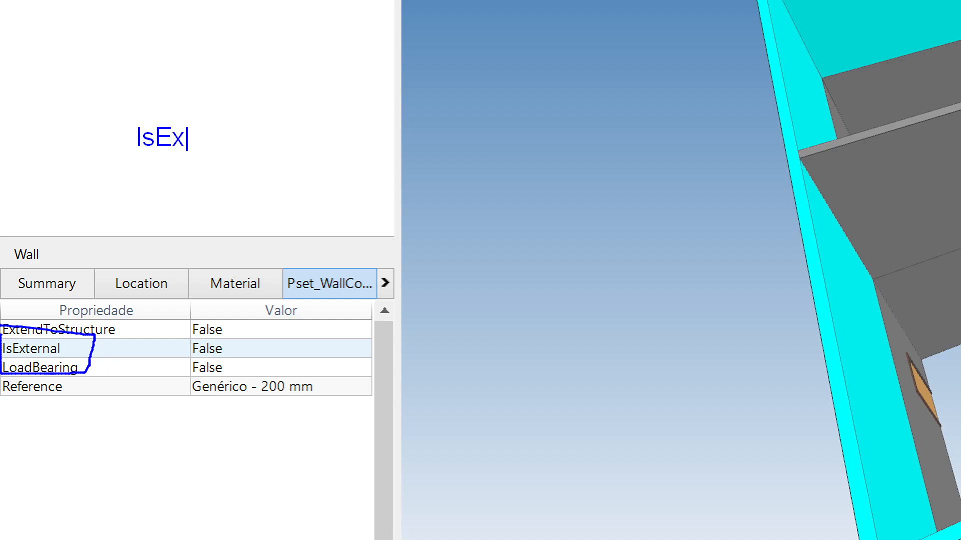
pyautogui.write('ternal')
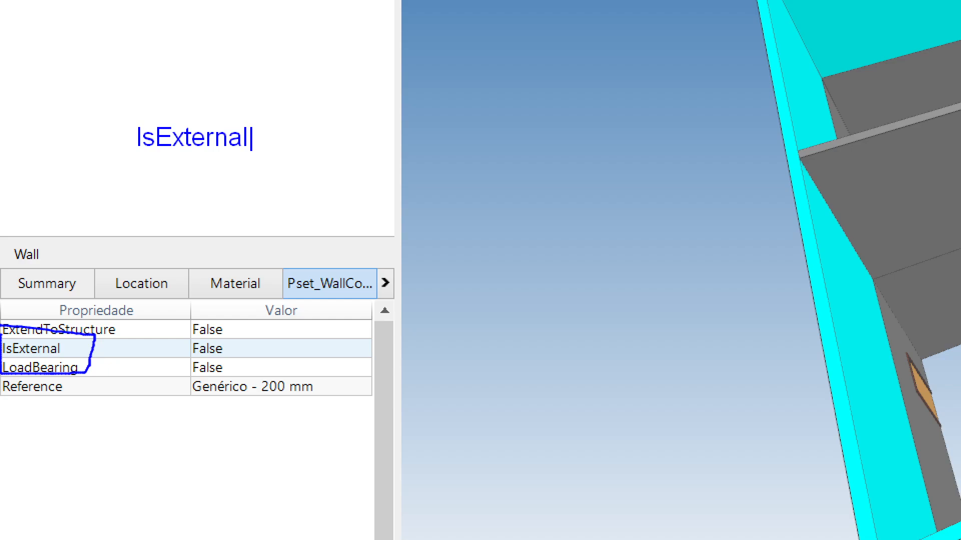
pyautogui.press('Return')
pyautogui.press('Escape')
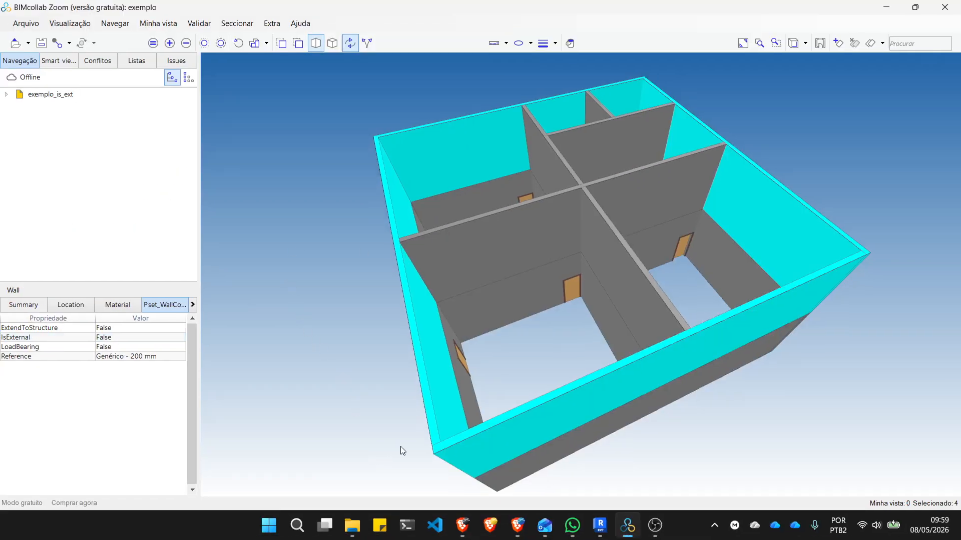
# - Switch to Revit and start creating a new project parameter
pyautogui.moveTo(600, 526)
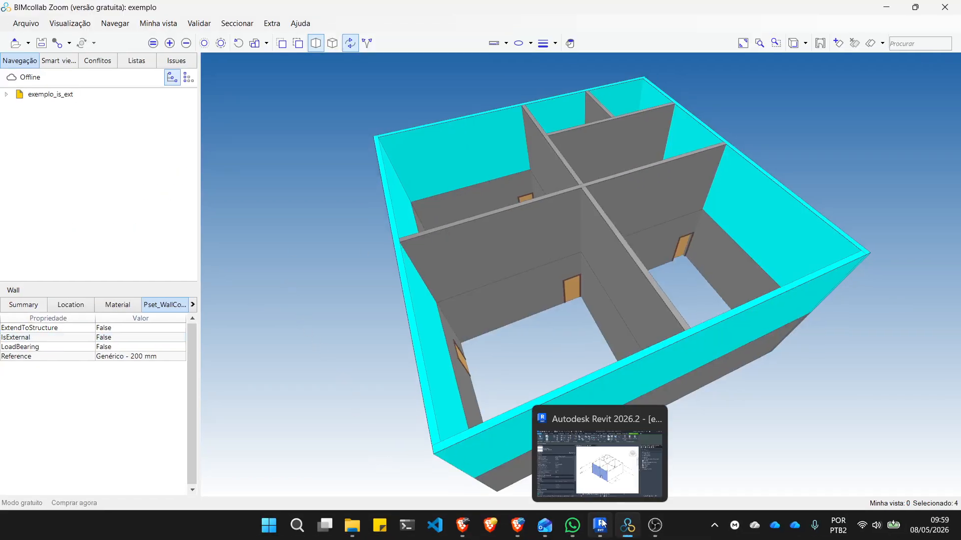
pyautogui.click(600, 445)
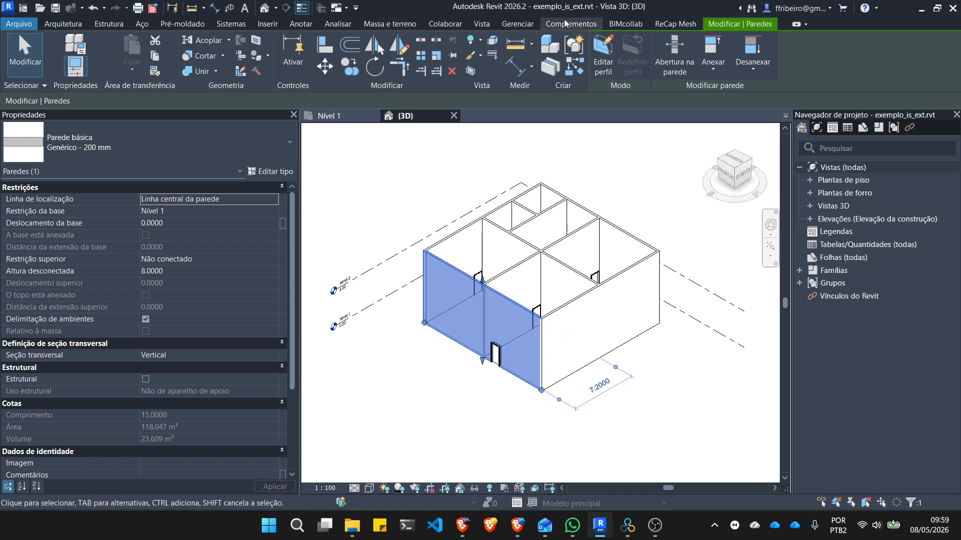
pyautogui.click(520, 25)
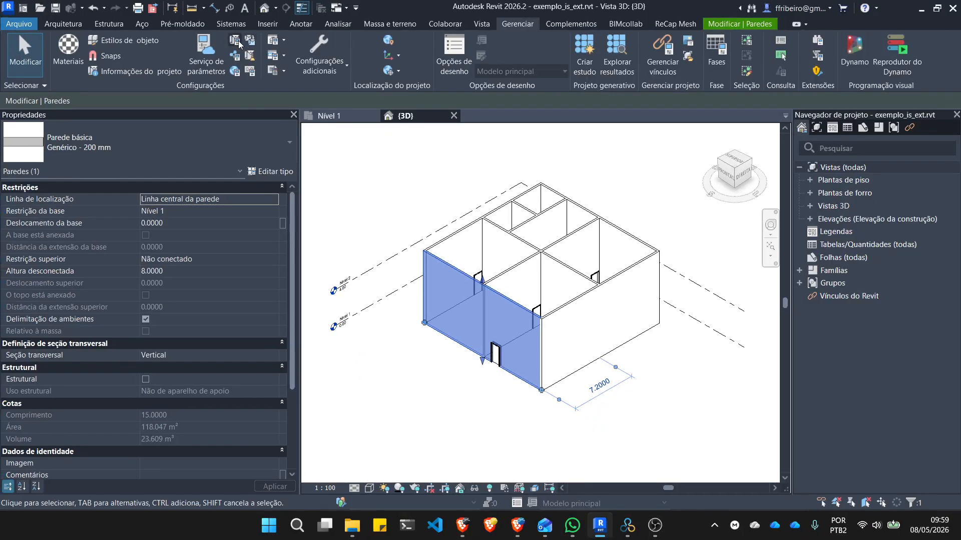
pyautogui.click(238, 40)
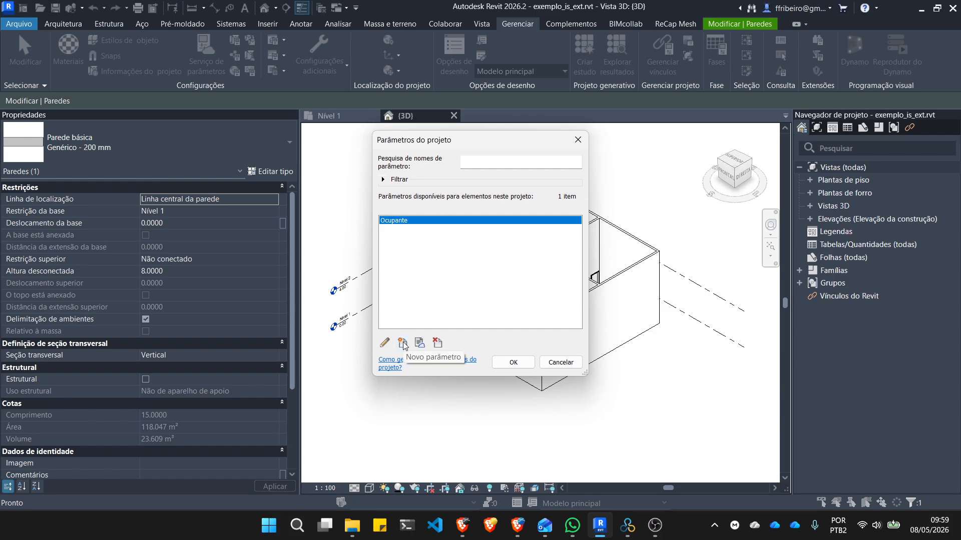
pyautogui.click(403, 343)
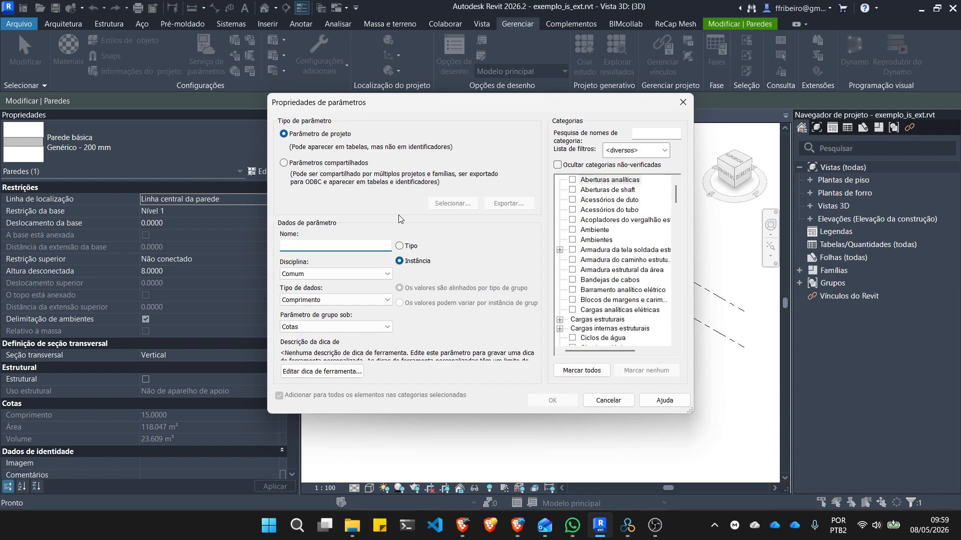
pyautogui.hotkey('ctrl', '1')
pyautogui.click(430, 242)
pyautogui.moveTo(430, 267)
pyautogui.mouseDown()
pyautogui.moveTo(399, 266)
pyautogui.moveTo(414, 328)
pyautogui.moveTo(428, 259)
pyautogui.mouseUp()
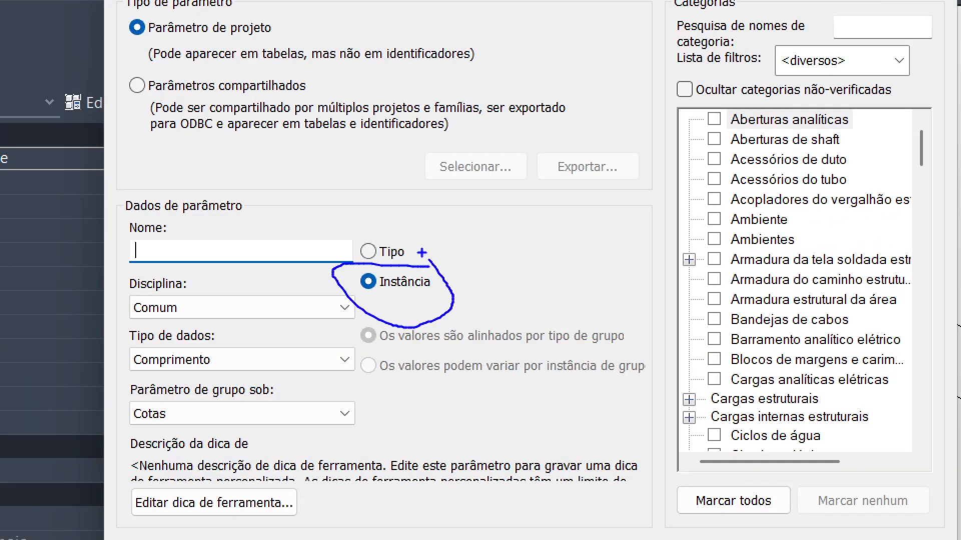
pyautogui.press('Escape')
# - Define the new project parameter as an instance parameter and name it IsExternal
pyautogui.click(400, 246)
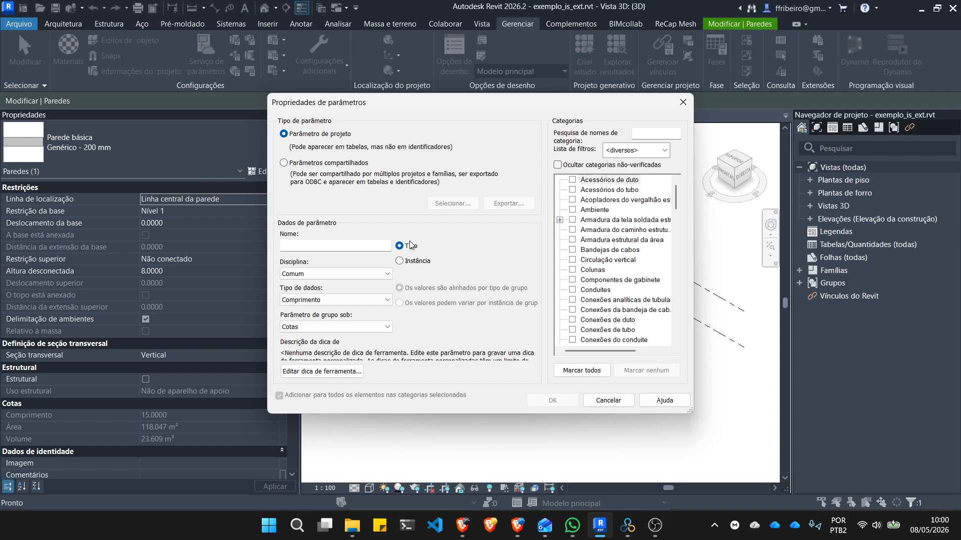
pyautogui.click(399, 261)
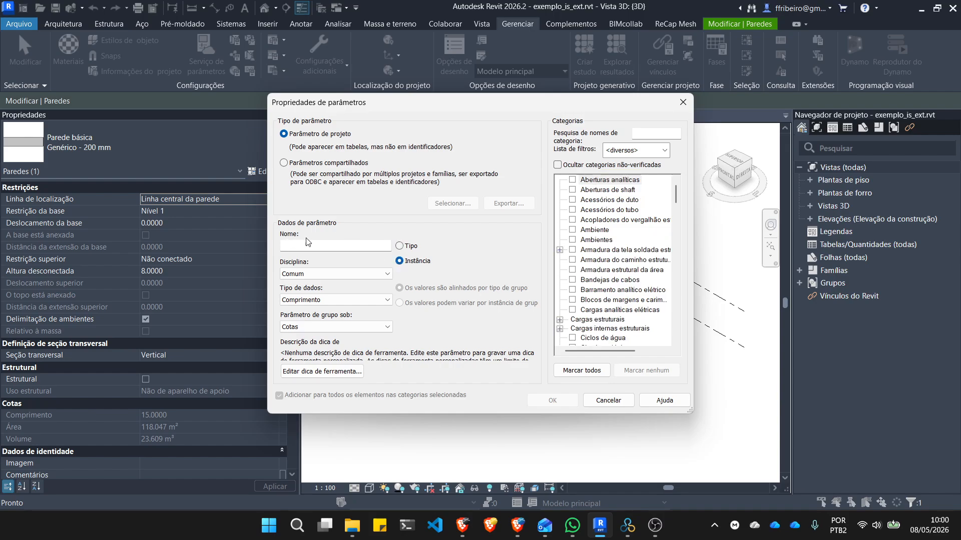
pyautogui.click(315, 247)
pyautogui.write('IsExternal')
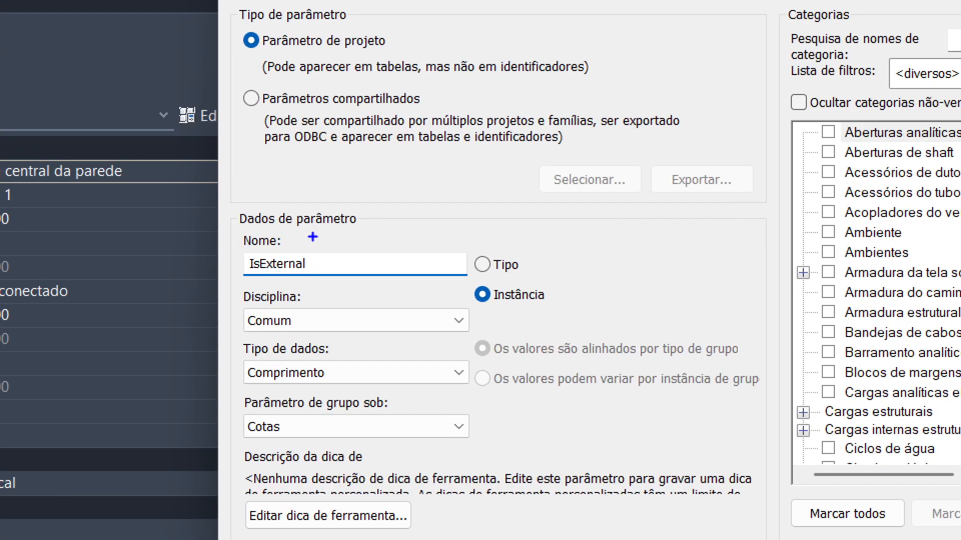
pyautogui.moveTo(319, 233)
pyautogui.mouseDown()
pyautogui.moveTo(305, 232)
pyautogui.moveTo(289, 267)
pyautogui.moveTo(321, 253)
pyautogui.mouseUp()
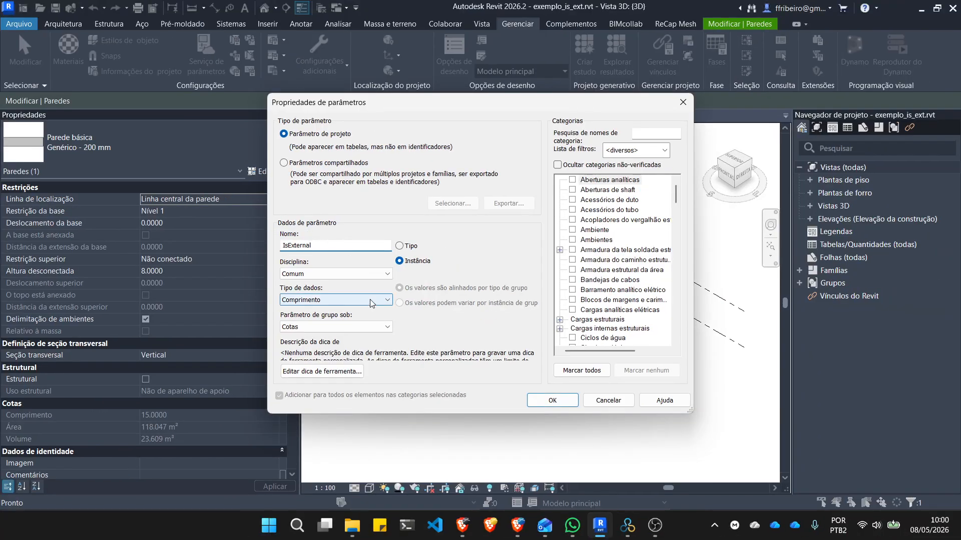
# - Set the IsExternal parameter's data type to Sim/Não and group it under Parâmetros IFC
pyautogui.click(370, 300)
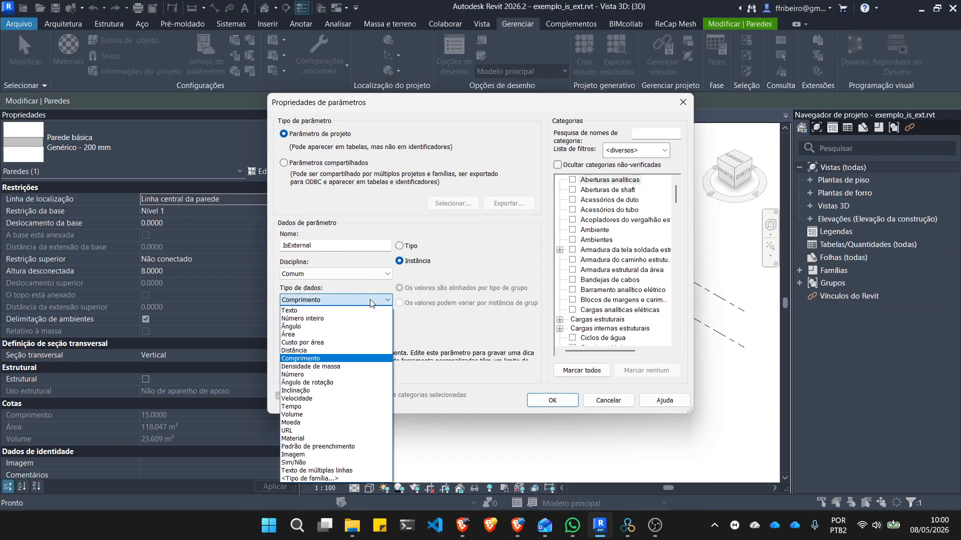
pyautogui.click(309, 463)
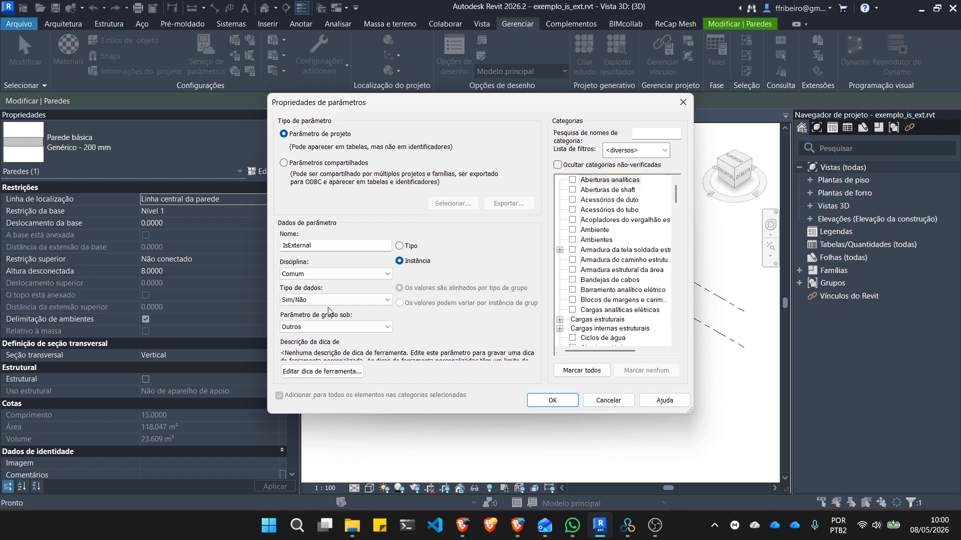
pyautogui.click(352, 328)
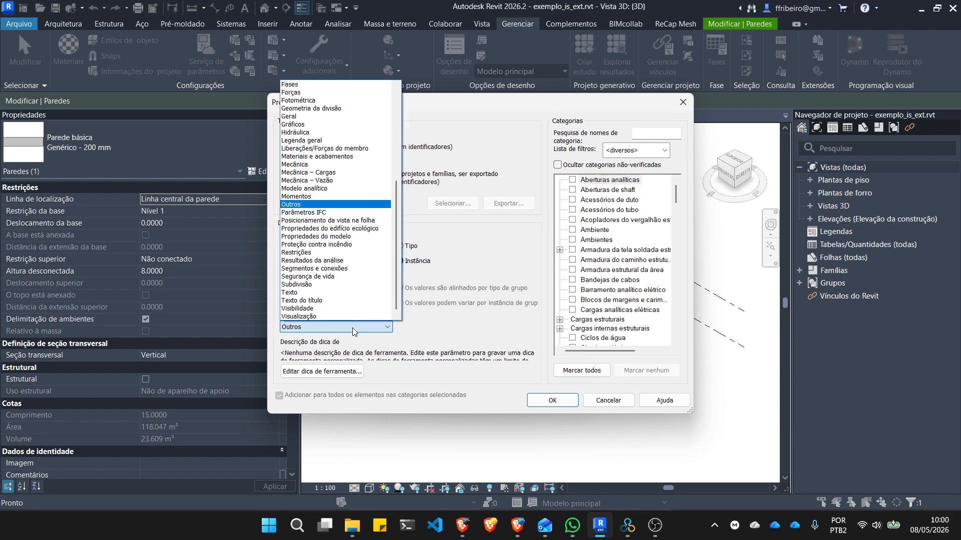
pyautogui.click(323, 213)
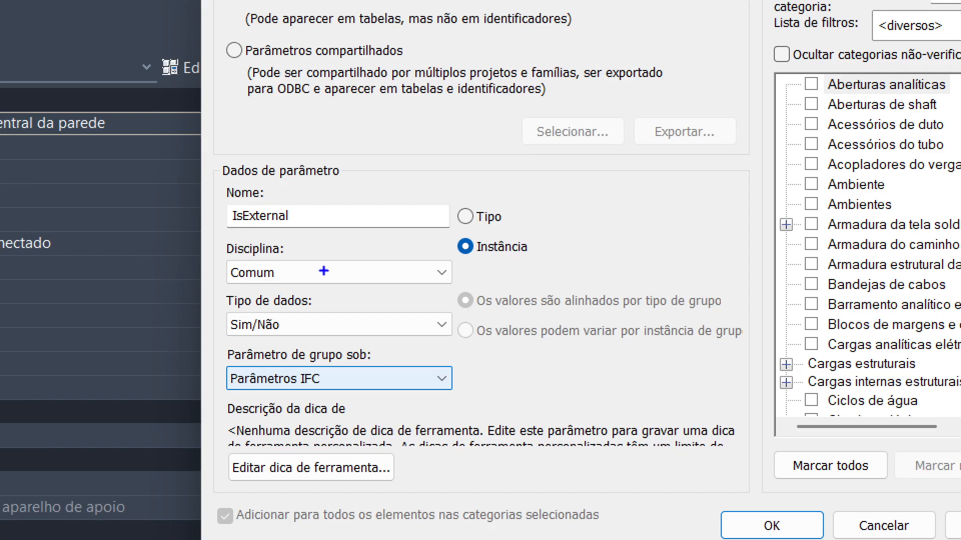
pyautogui.moveTo(324, 227); pyautogui.dragTo(358, 227)
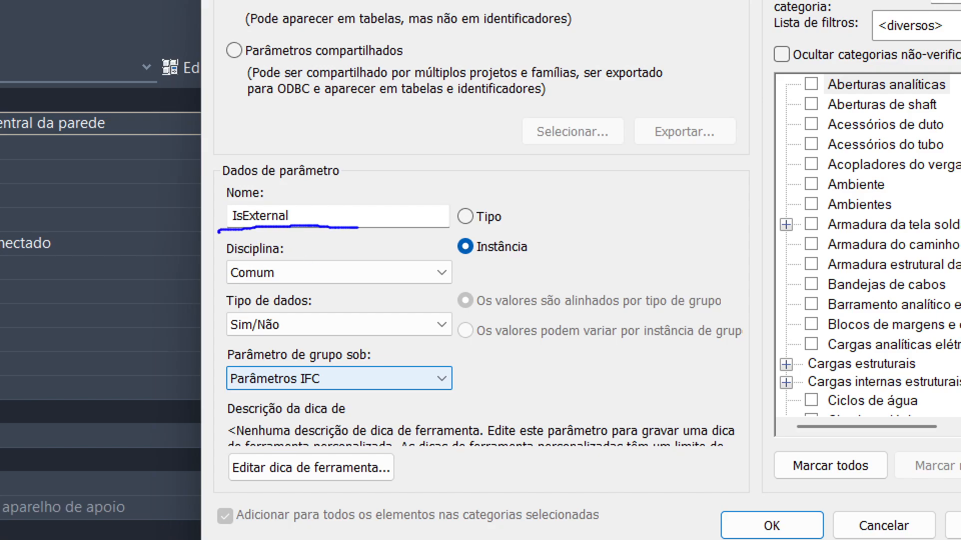
pyautogui.moveTo(225, 283); pyautogui.dragTo(299, 278)
pyautogui.moveTo(224, 335); pyautogui.dragTo(305, 334)
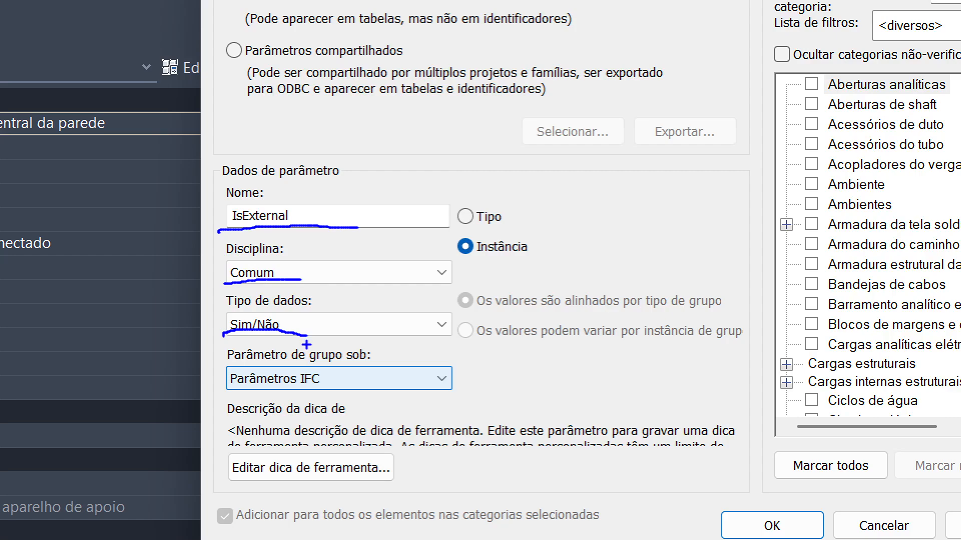
pyautogui.moveTo(218, 397); pyautogui.dragTo(433, 408)
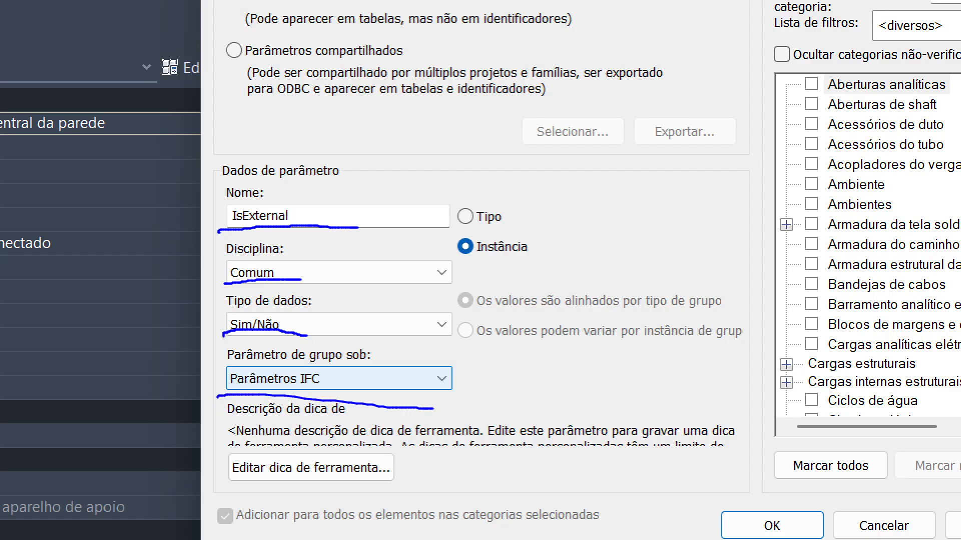
pyautogui.press('Escape')
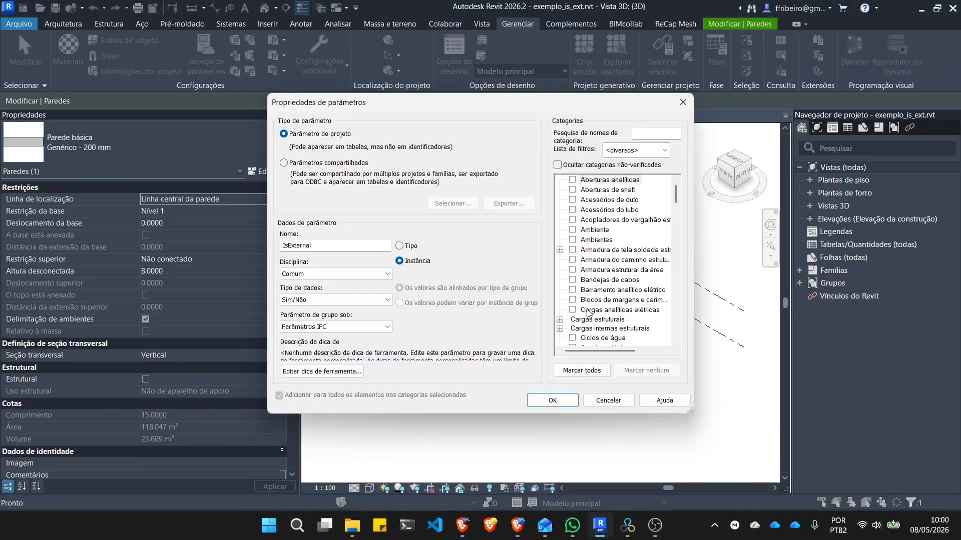
# - Search the parameter categories for "Pare" and assign IsExternal to the Paredes category
pyautogui.click(646, 135)
pyautogui.write('Pare')
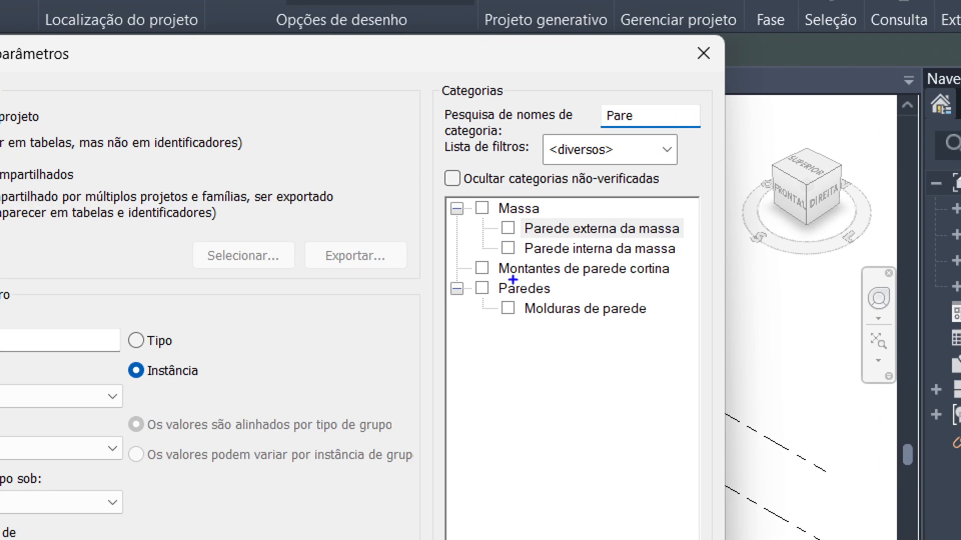
pyautogui.moveTo(587, 215); pyautogui.dragTo(552, 225)
pyautogui.moveTo(440, 297); pyautogui.dragTo(493, 278)
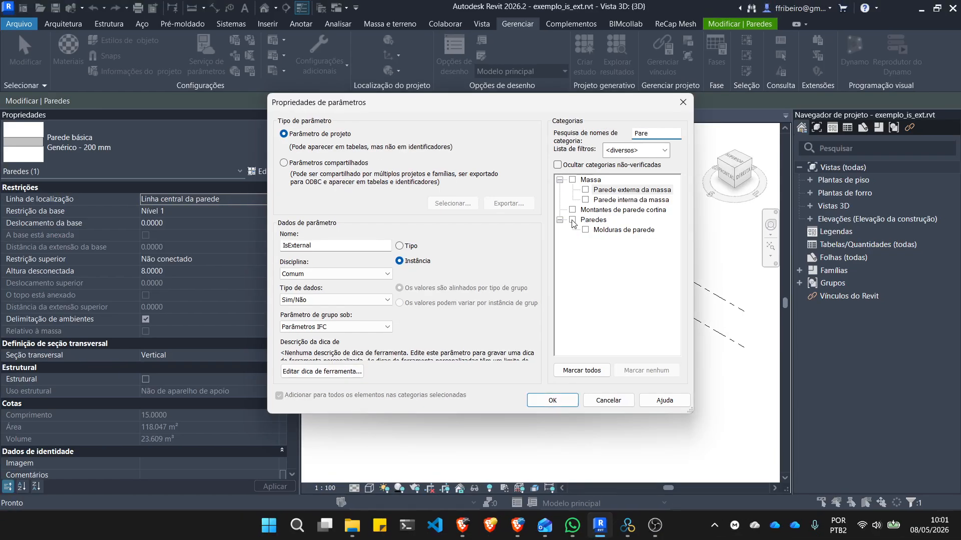
pyautogui.click(573, 221)
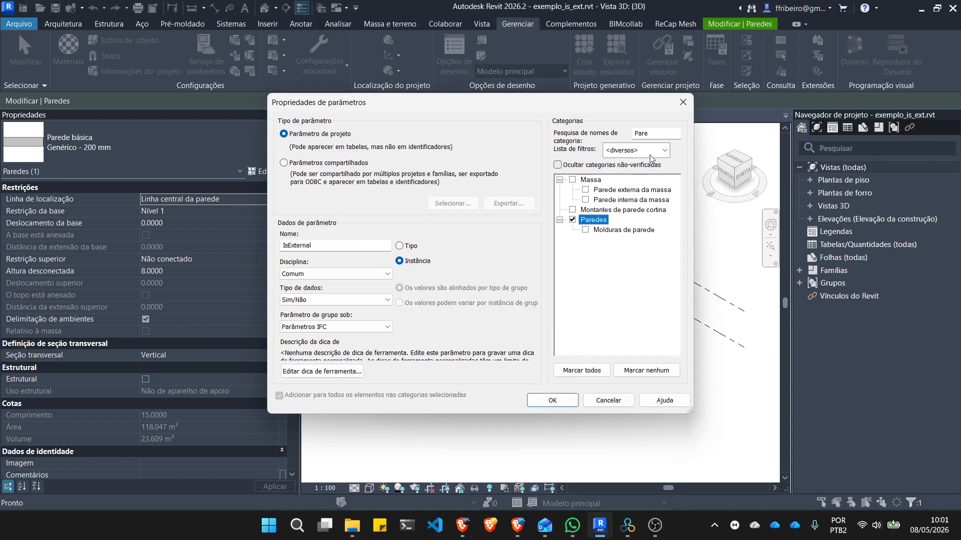
# - Search for "portas", assign IsExternal to the Portas category as well, and confirm the new project parameter
pyautogui.doubleClick(700, 45)
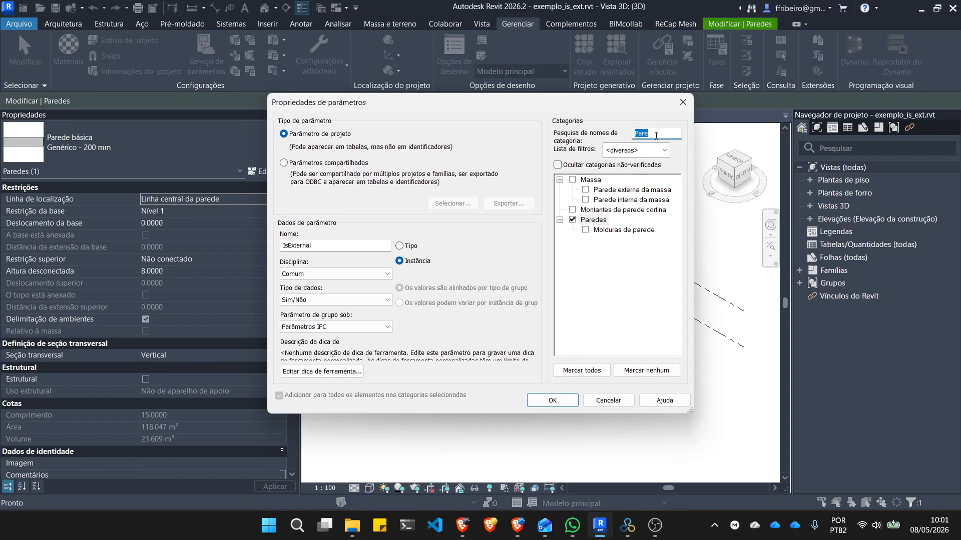
pyautogui.press('BackSpace')
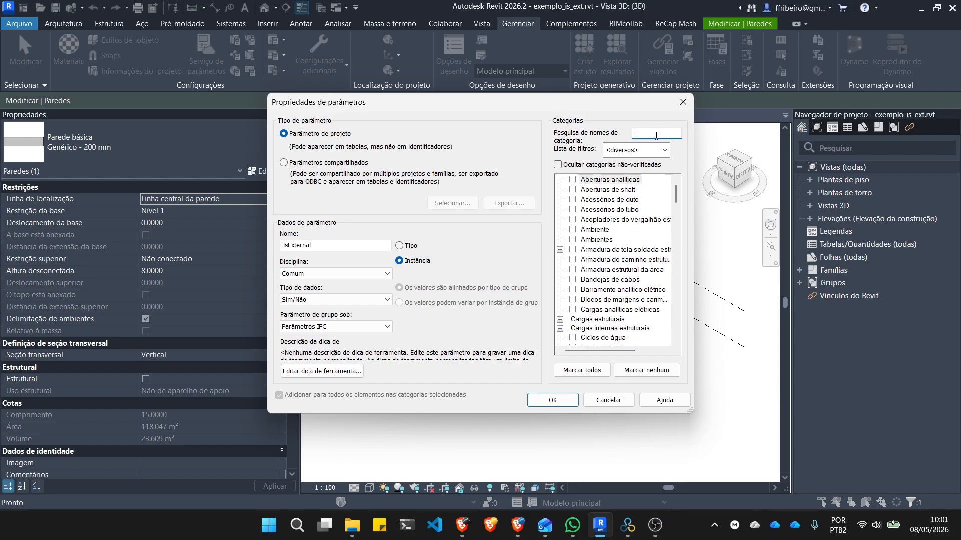
pyautogui.write('portas')
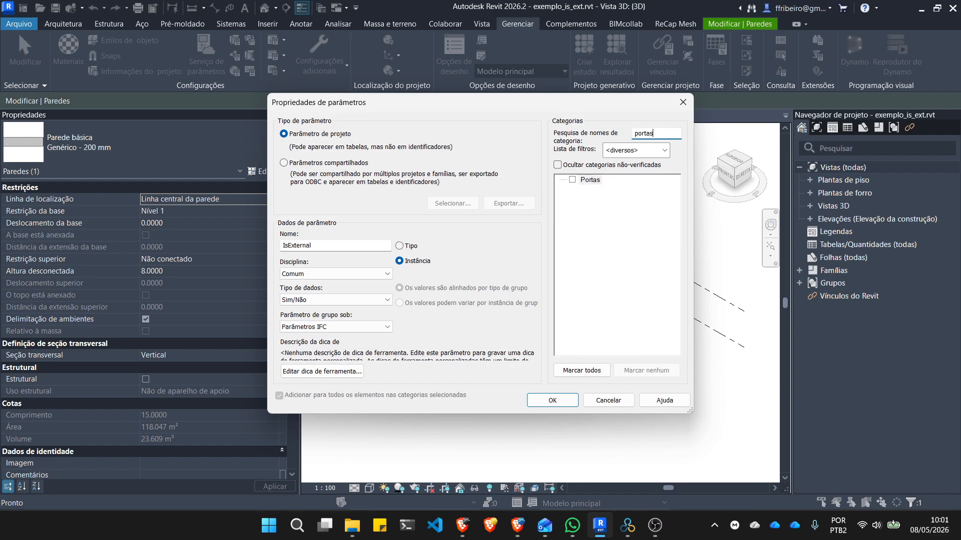
pyautogui.click(571, 180)
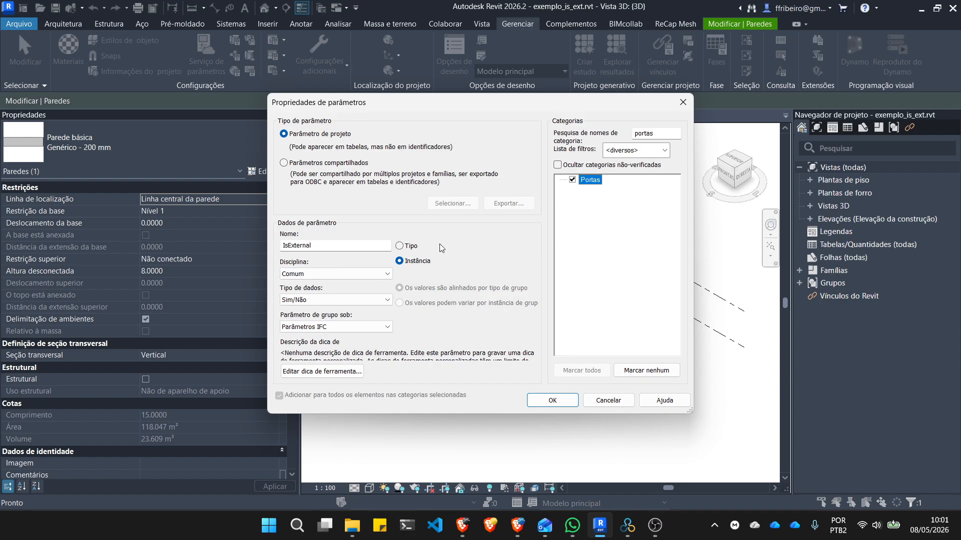
pyautogui.click(555, 400)
pyautogui.click(570, 360)
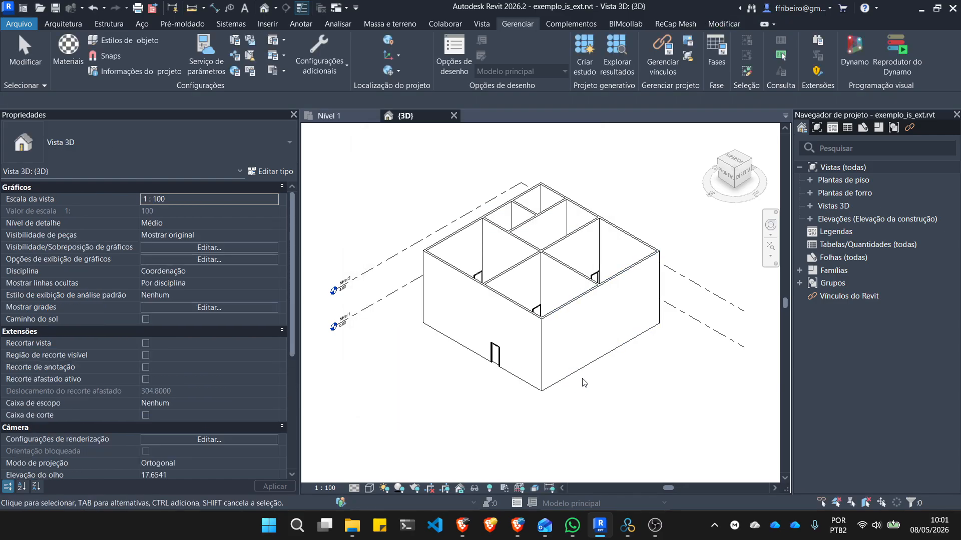
# - Select the four perimeter walls in the 3D view and enable their IsExternal parameter
pyautogui.click(526, 315)
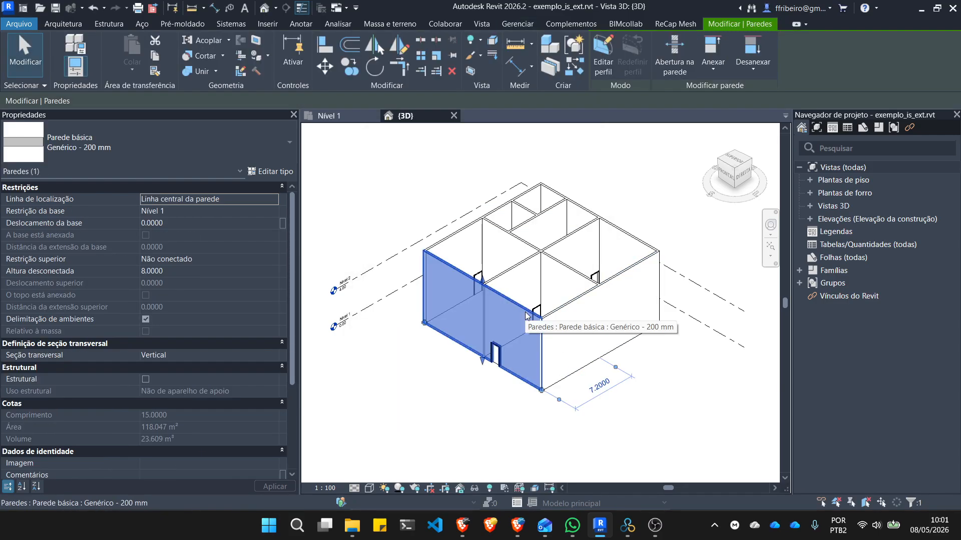
pyautogui.keyDown('ctrl'); pyautogui.click(566, 303); pyautogui.keyUp('ctrl')
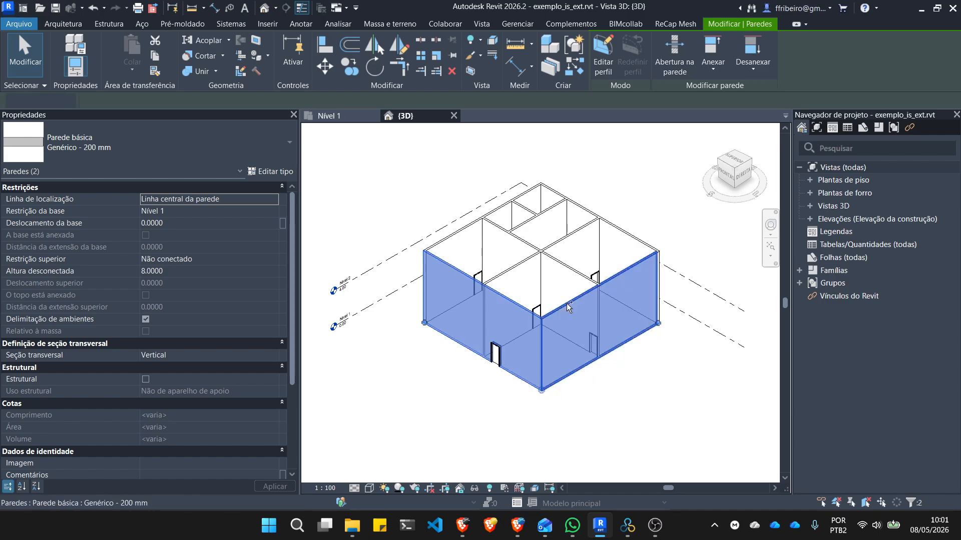
pyautogui.keyDown('ctrl'); pyautogui.click(631, 242); pyautogui.keyUp('ctrl')
pyautogui.keyDown('ctrl'); pyautogui.click(471, 229); pyautogui.keyUp('ctrl')
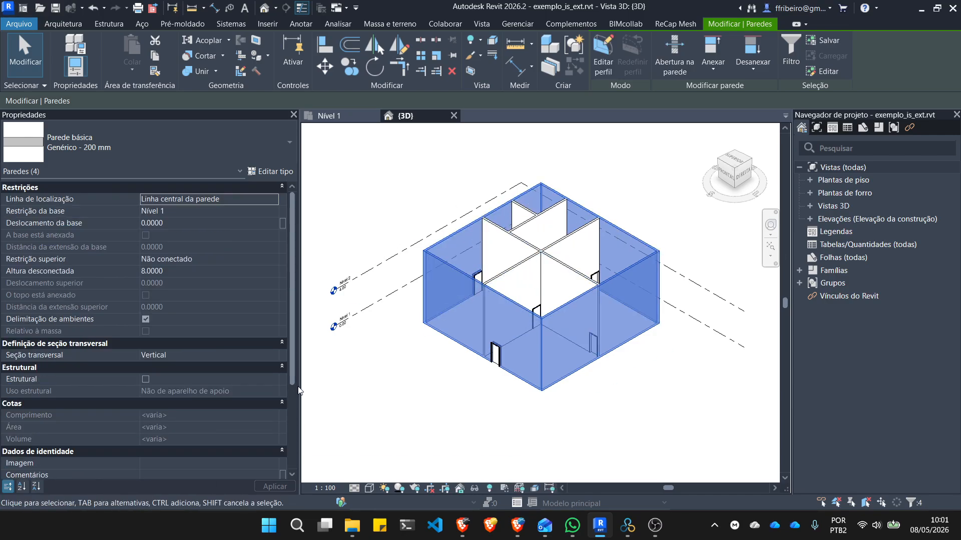
pyautogui.moveTo(294, 361); pyautogui.dragTo(295, 445)
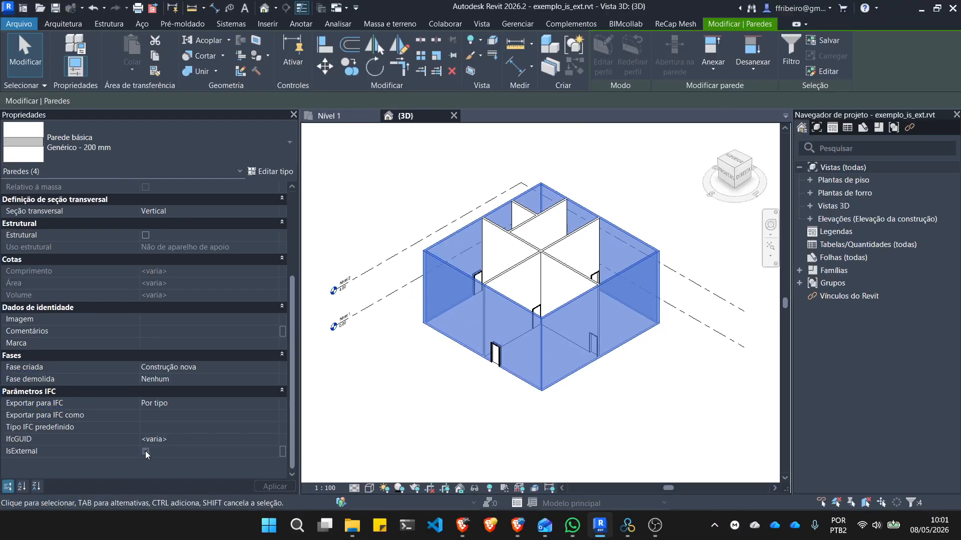
pyautogui.click(145, 452)
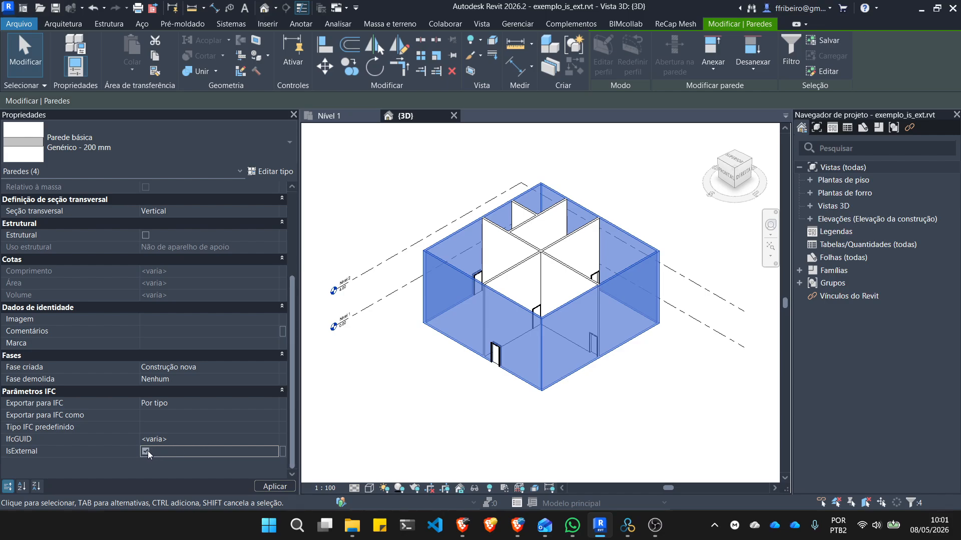
pyautogui.click(374, 429)
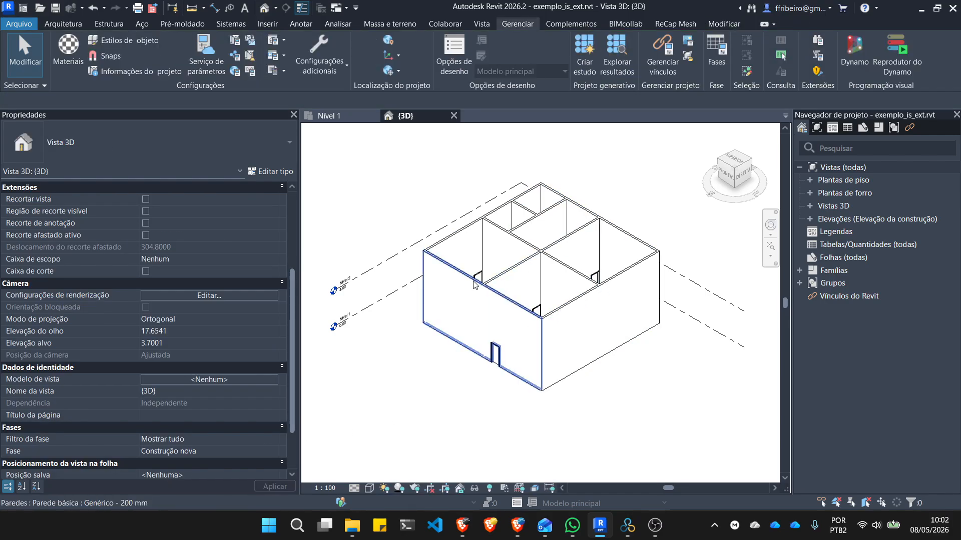
# - Select the four interior partition walls in the 3D view and turn their IsExternal parameter off
pyautogui.click(502, 273)
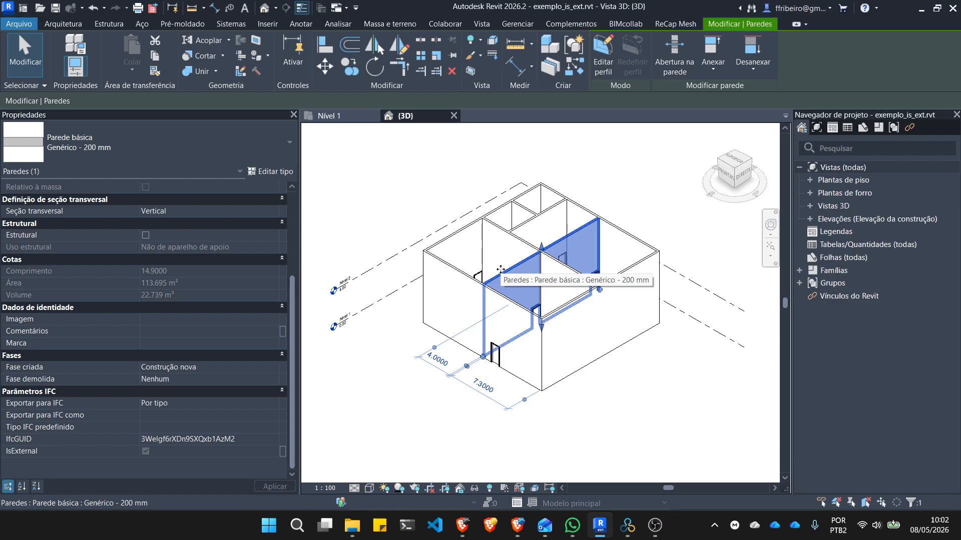
pyautogui.keyDown('ctrl'); pyautogui.click(523, 240); pyautogui.keyUp('ctrl')
pyautogui.keyDown('ctrl'); pyautogui.click(530, 217); pyautogui.keyUp('ctrl')
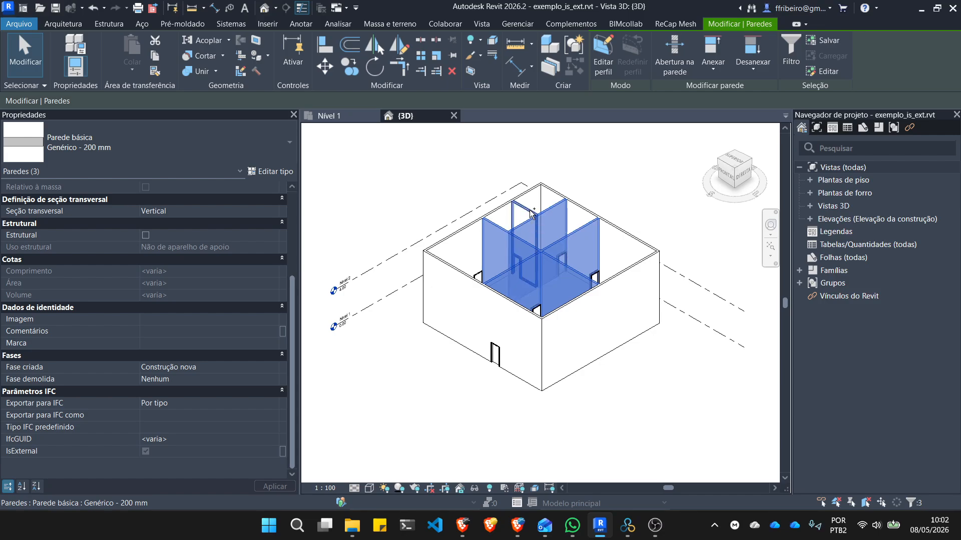
pyautogui.keyDown('ctrl'); pyautogui.click(530, 217); pyautogui.keyUp('ctrl')
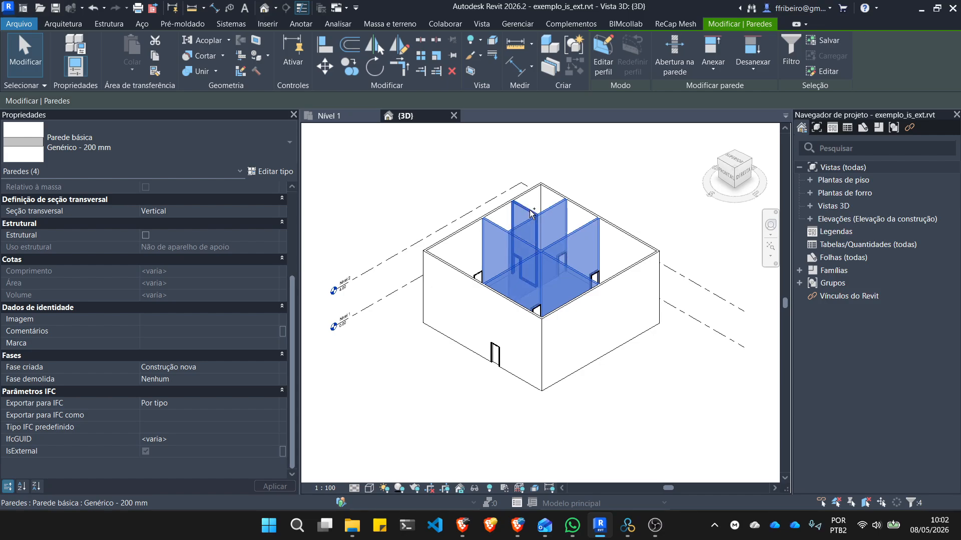
pyautogui.click(147, 452)
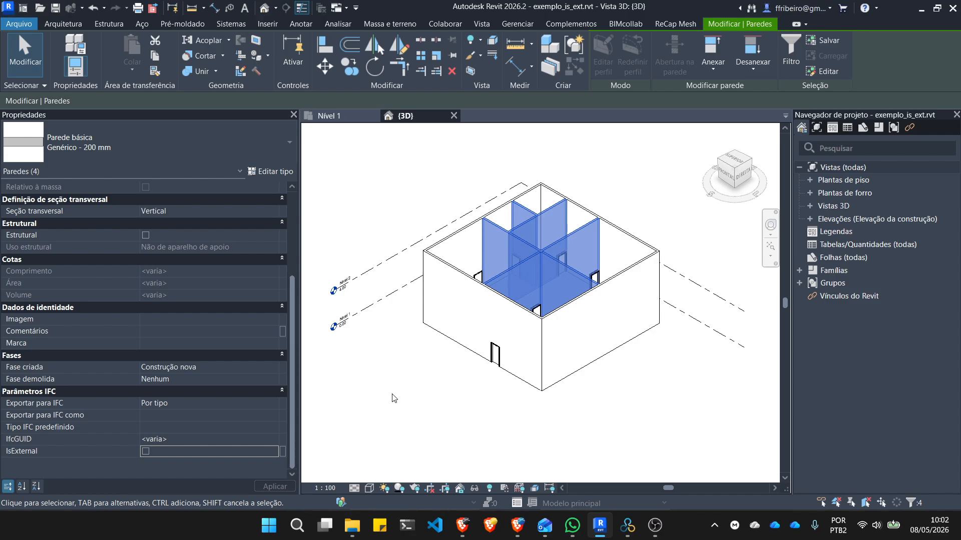
pyautogui.click(430, 415)
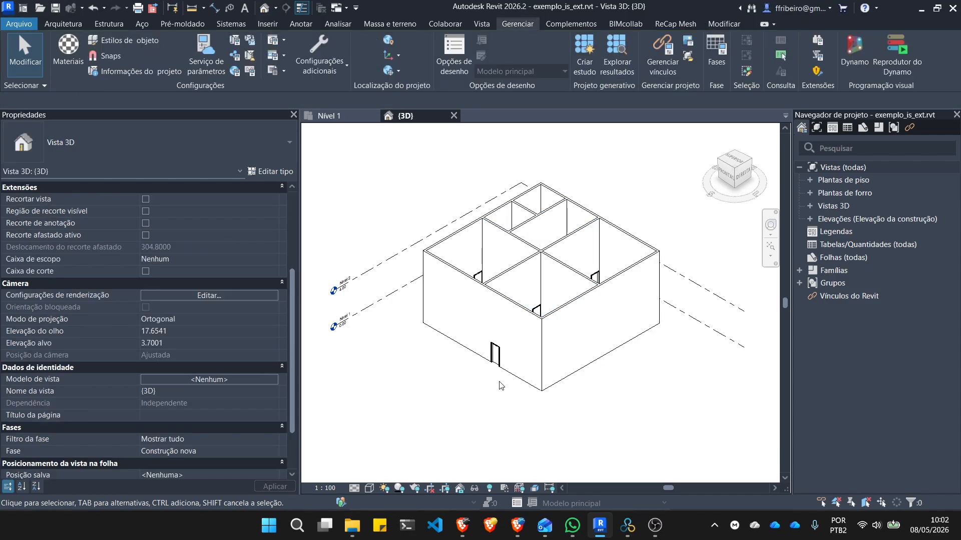
# - Select the entrance door in the front perimeter wall and enable its IsExternal parameter
pyautogui.scroll(-2, 488, 389)
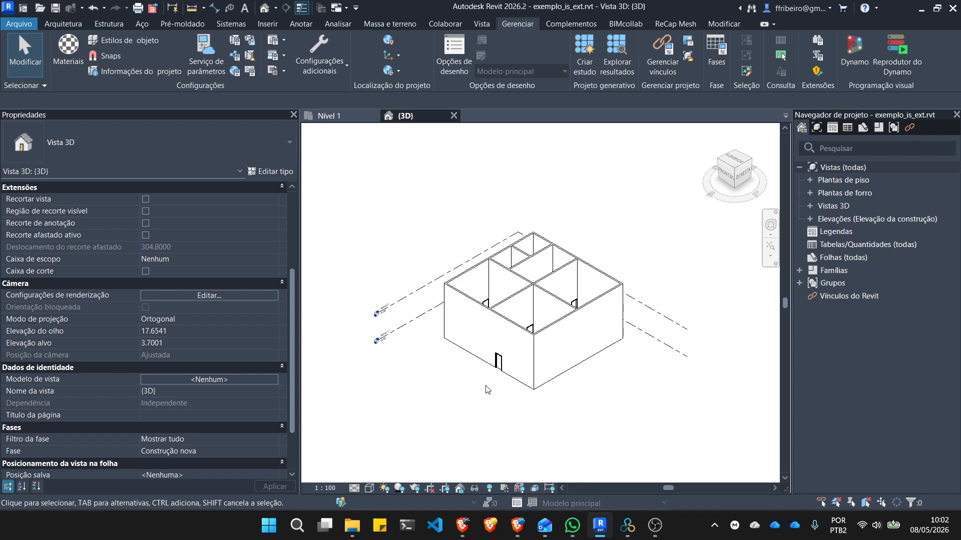
pyautogui.scroll(3, 499, 362)
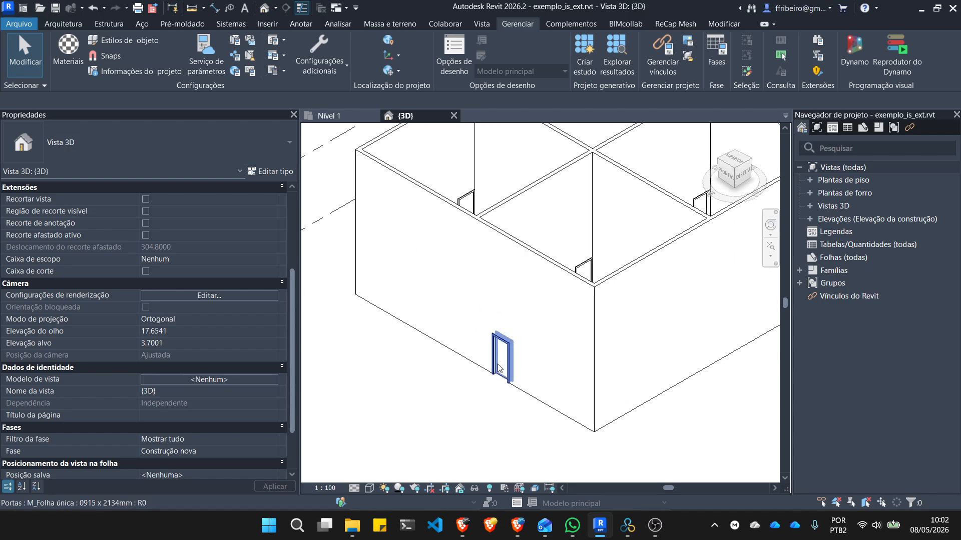
pyautogui.click(500, 363)
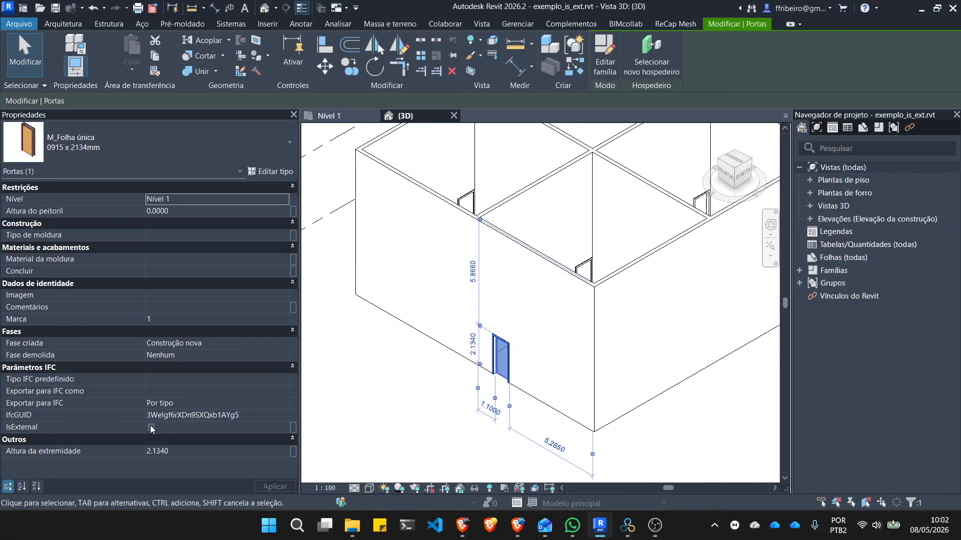
pyautogui.click(151, 428)
pyautogui.scroll(-3, 465, 410)
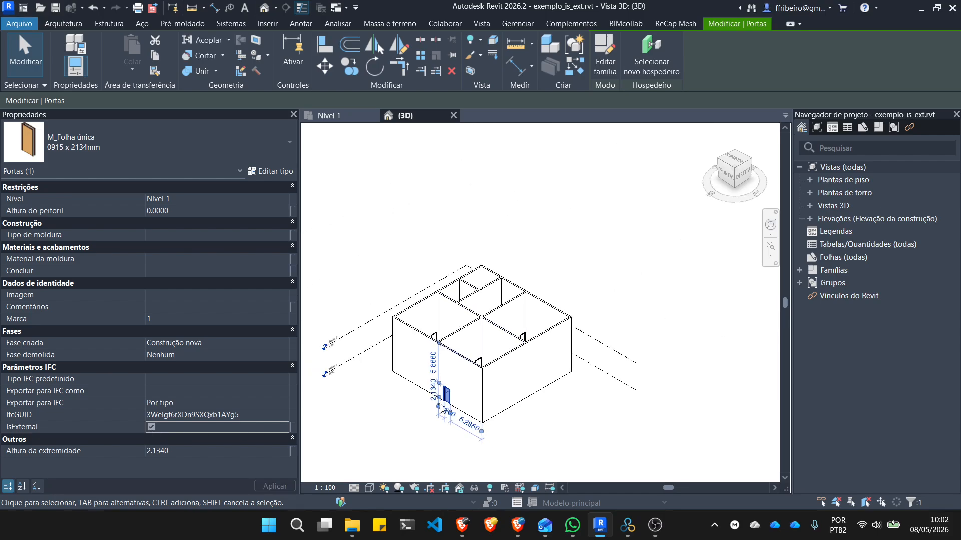
# - Open the Nível 1 floor plan of the exemplo_is_ext project
pyautogui.click(348, 116)
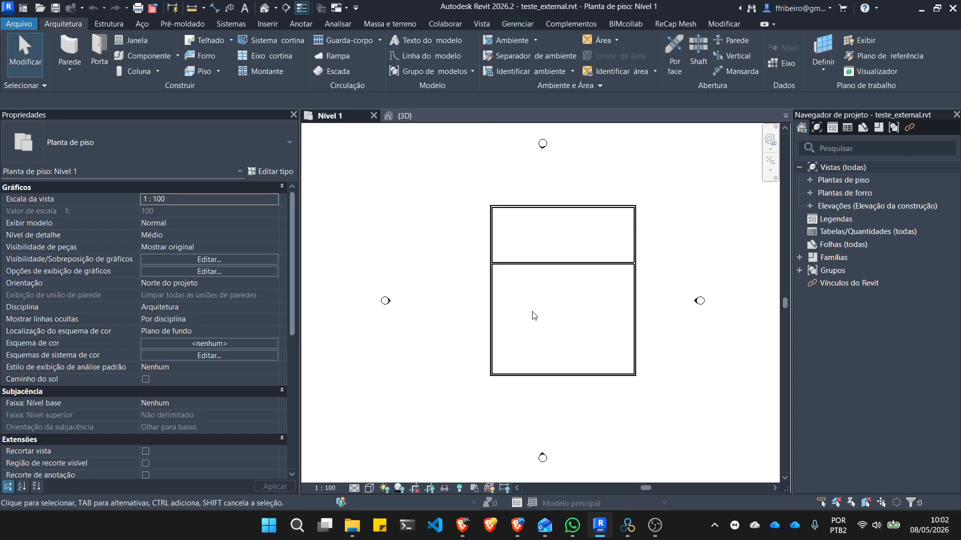
pyautogui.click(391, 116)
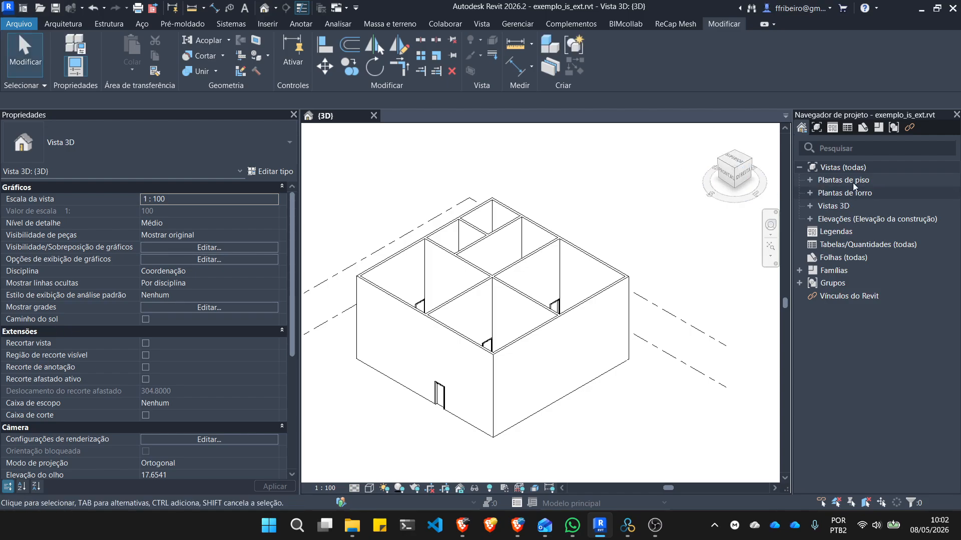
pyautogui.click(810, 180)
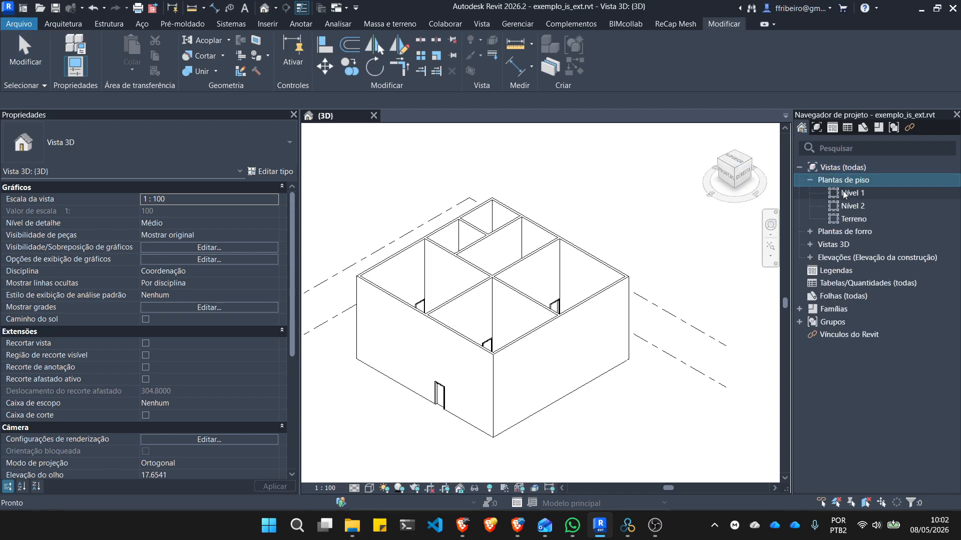
pyautogui.click(844, 193)
pyautogui.doubleClick(844, 192)
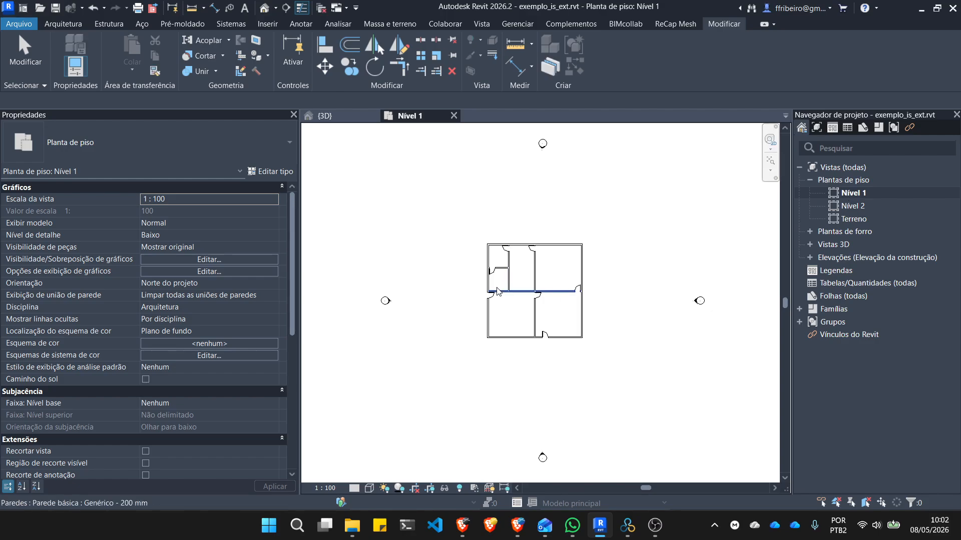
# - Select both doors in the perimeter walls on the Nível 1 plan and enable their IsExternal parameter
pyautogui.scroll(3, 503, 299)
pyautogui.click(457, 300)
pyautogui.scroll(-4, 483, 303)
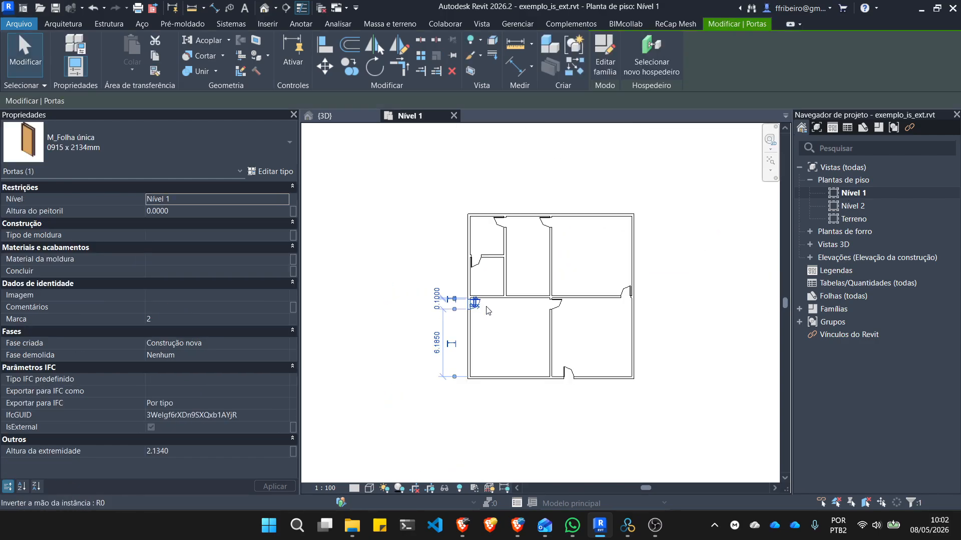
pyautogui.keyDown('ctrl'); pyautogui.click(568, 372); pyautogui.keyUp('ctrl')
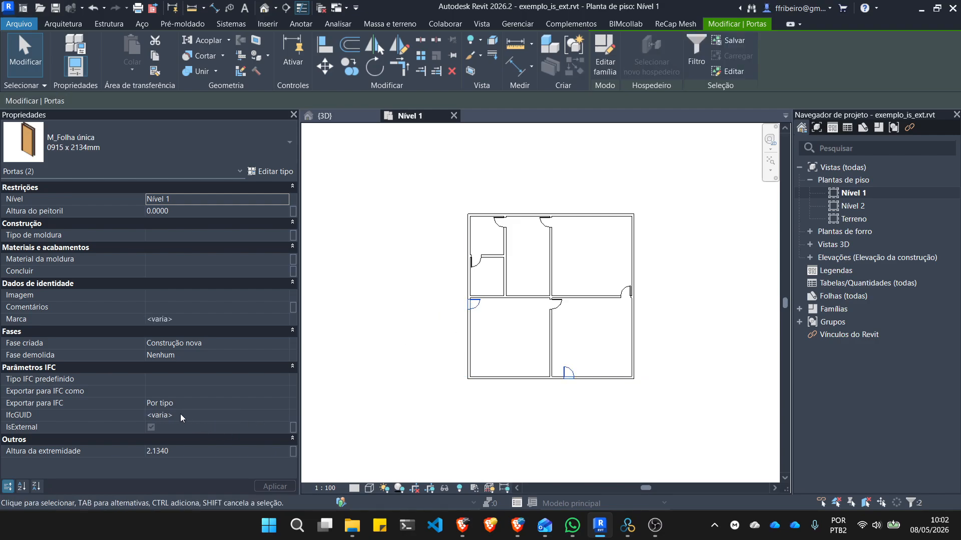
pyautogui.click(151, 427)
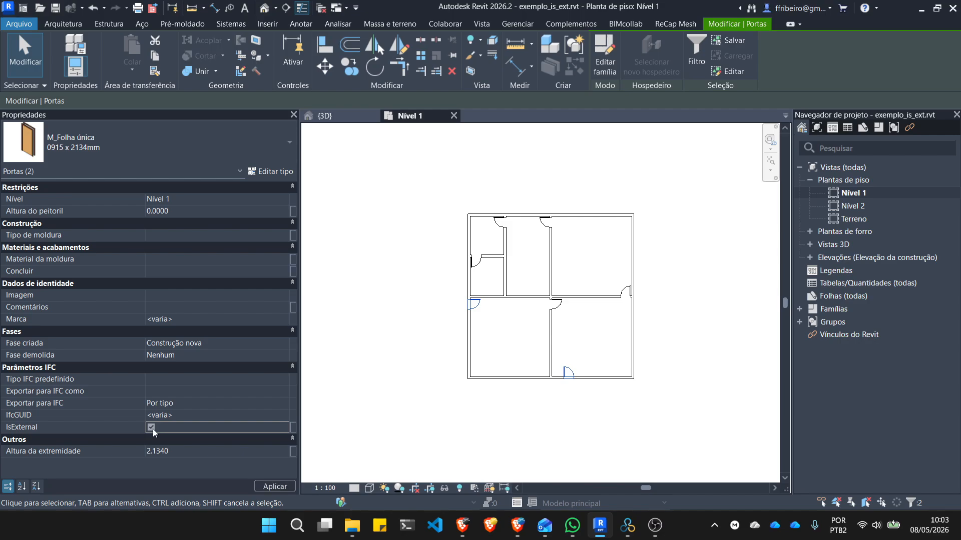
# - Select the five interior doors on the Nível 1 plan, turn their IsExternal parameter off, and clear the selection
pyautogui.scroll(2, 491, 262)
pyautogui.click(468, 263)
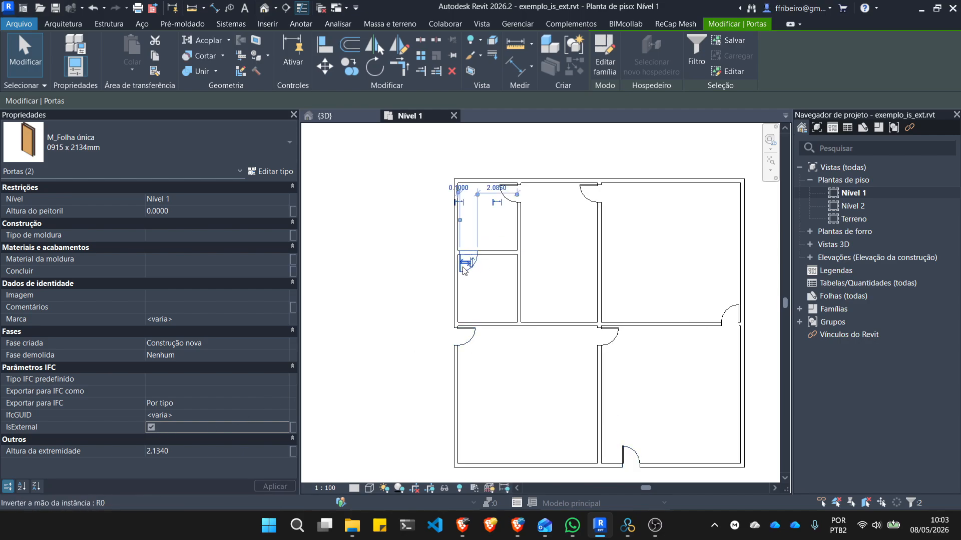
pyautogui.scroll(2, 514, 210)
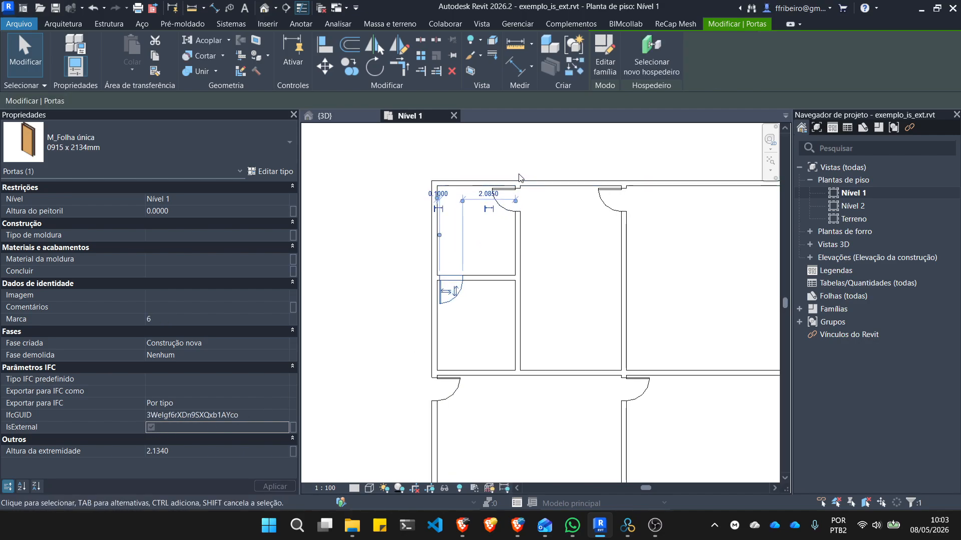
pyautogui.keyDown('ctrl'); pyautogui.click(495, 199); pyautogui.keyUp('ctrl')
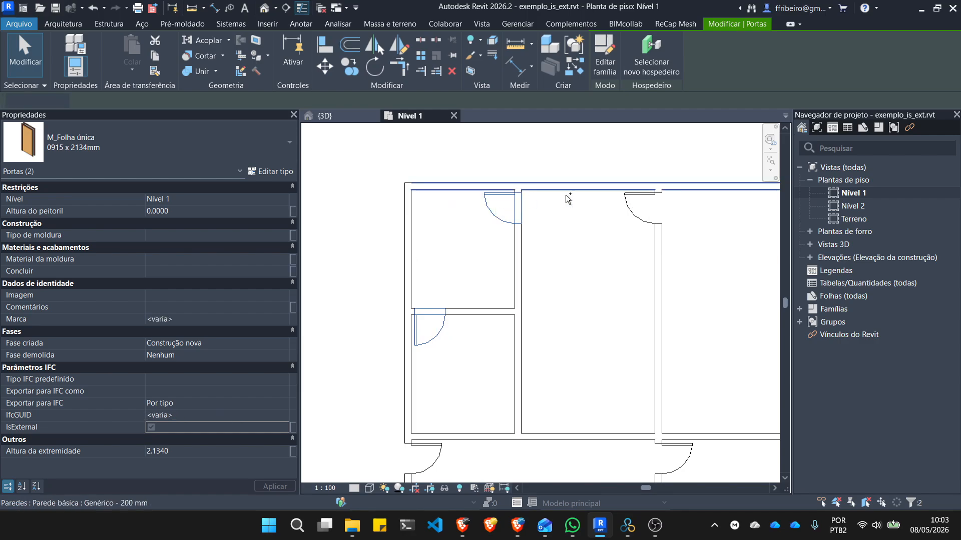
pyautogui.keyDown('ctrl'); pyautogui.click(624, 197); pyautogui.keyUp('ctrl')
pyautogui.scroll(-3, 545, 208)
pyautogui.scroll(3, 622, 278)
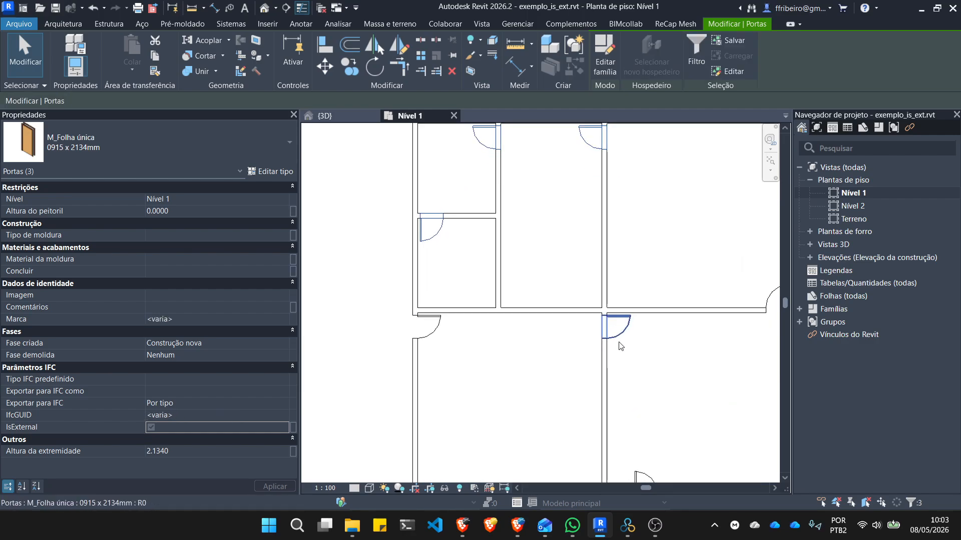
pyautogui.keyDown('ctrl'); pyautogui.click(628, 314); pyautogui.keyUp('ctrl')
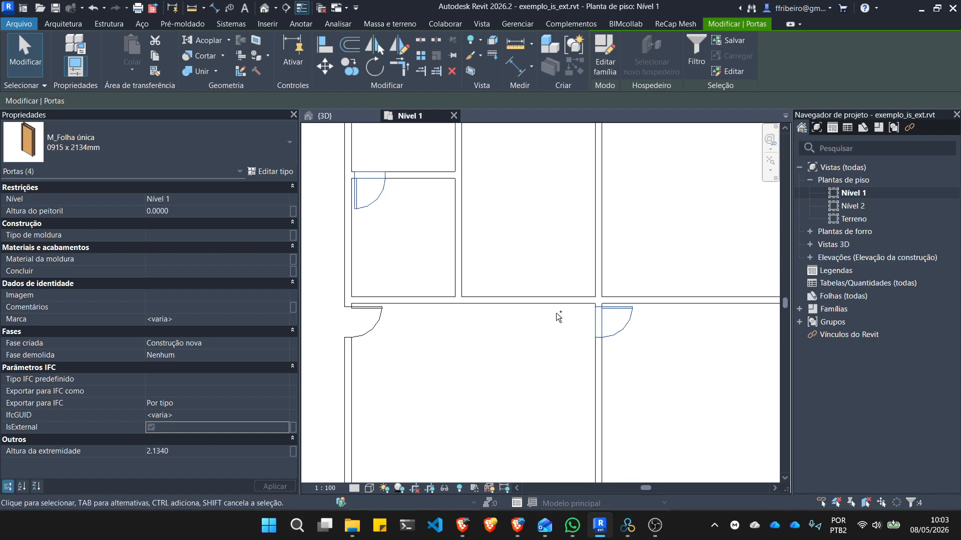
pyautogui.scroll(-3, 532, 325)
pyautogui.scroll(3, 674, 295)
pyautogui.keyDown('ctrl'); pyautogui.click(674, 295); pyautogui.keyUp('ctrl')
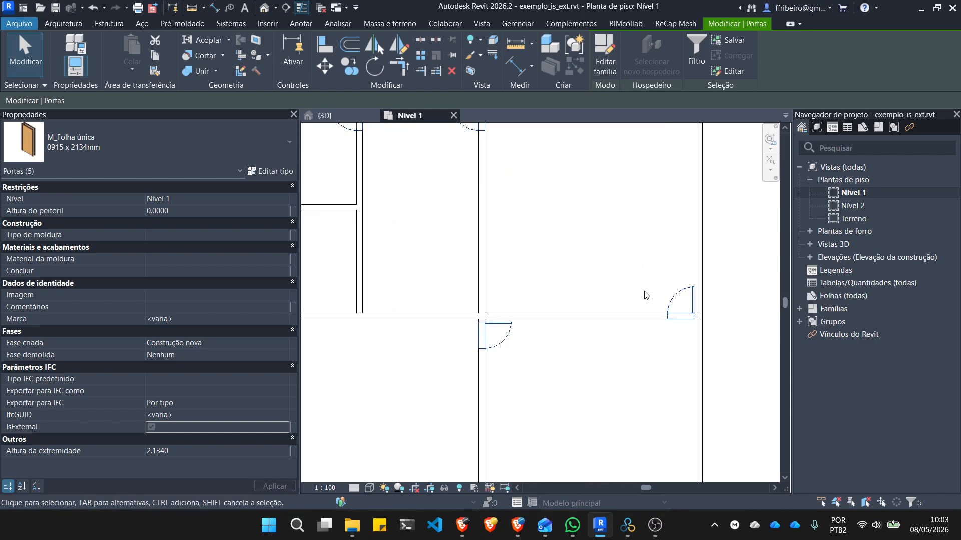
pyautogui.click(151, 428)
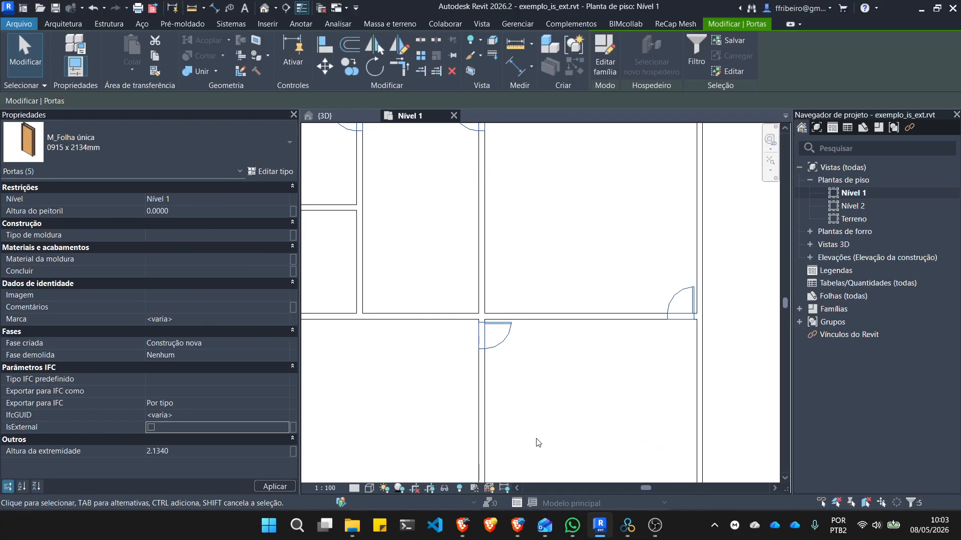
pyautogui.scroll(-4, 589, 302)
pyautogui.scroll(1, 673, 313)
pyautogui.click(685, 316)
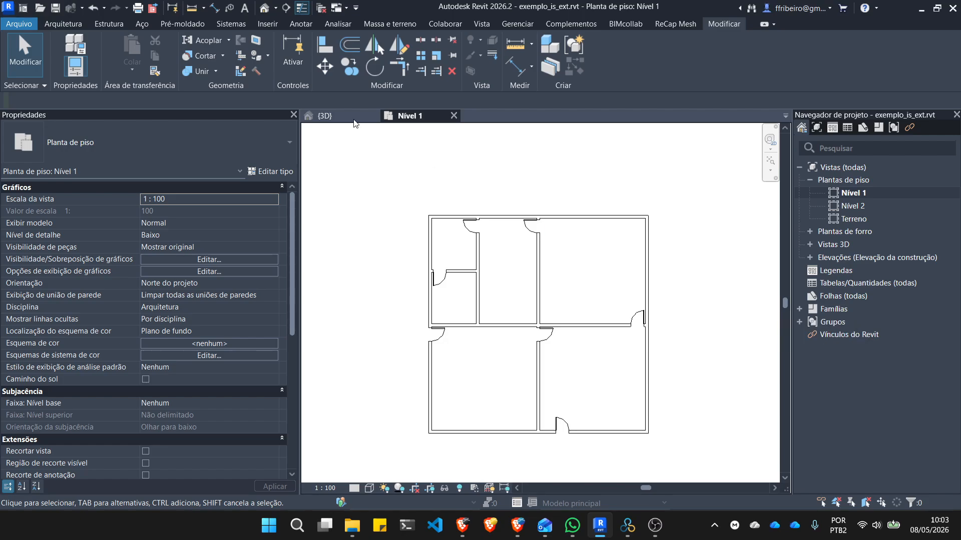
# - Switch to the {3D} view and start an IFC export of the project
pyautogui.click(335, 116)
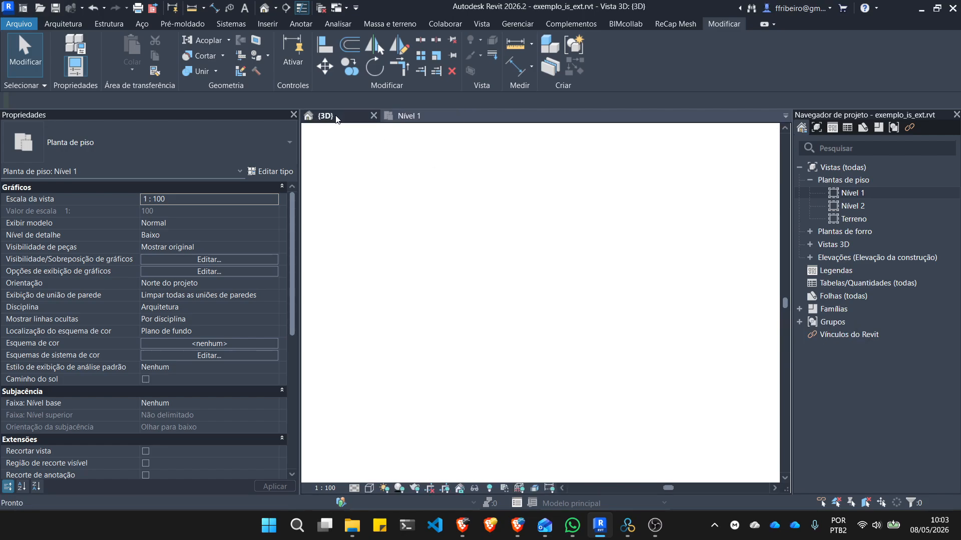
pyautogui.click(19, 25)
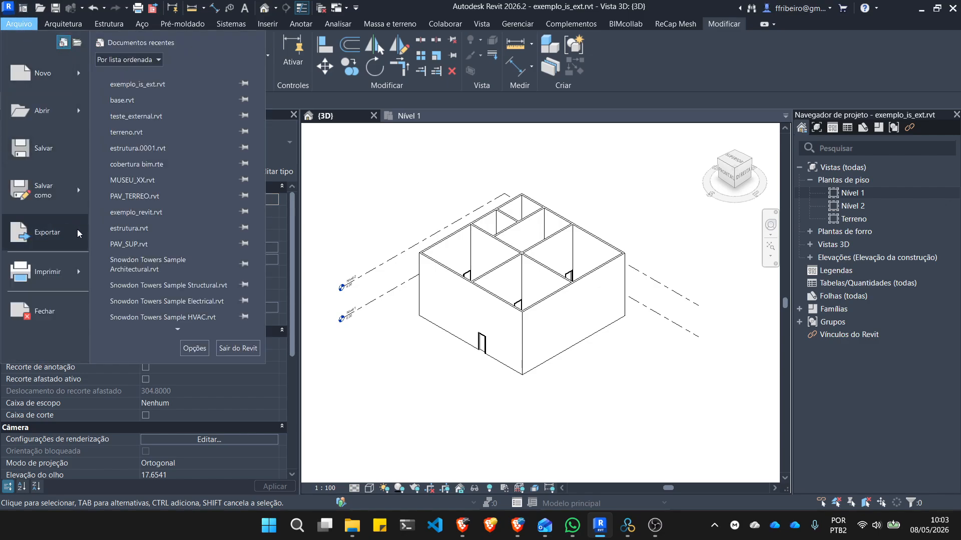
pyautogui.moveTo(79, 233)
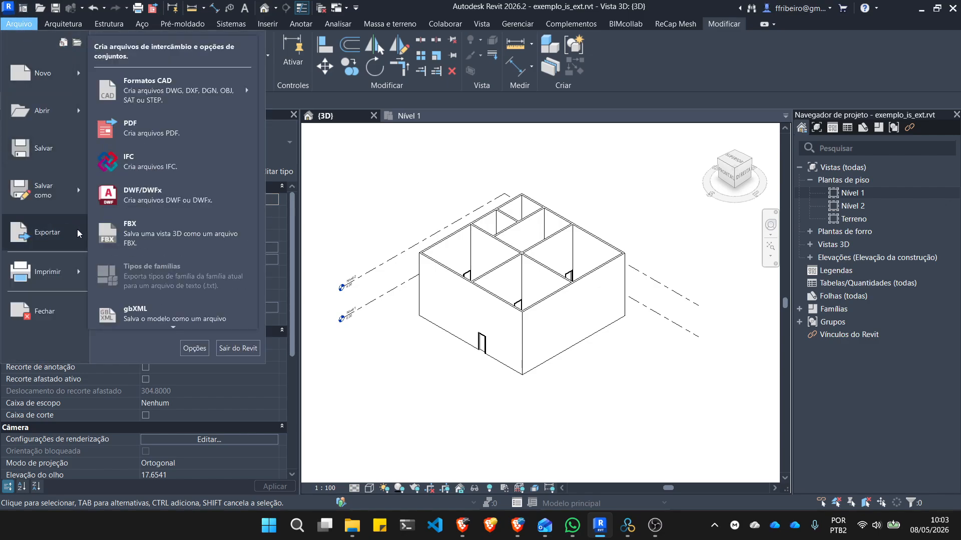
pyautogui.click(159, 172)
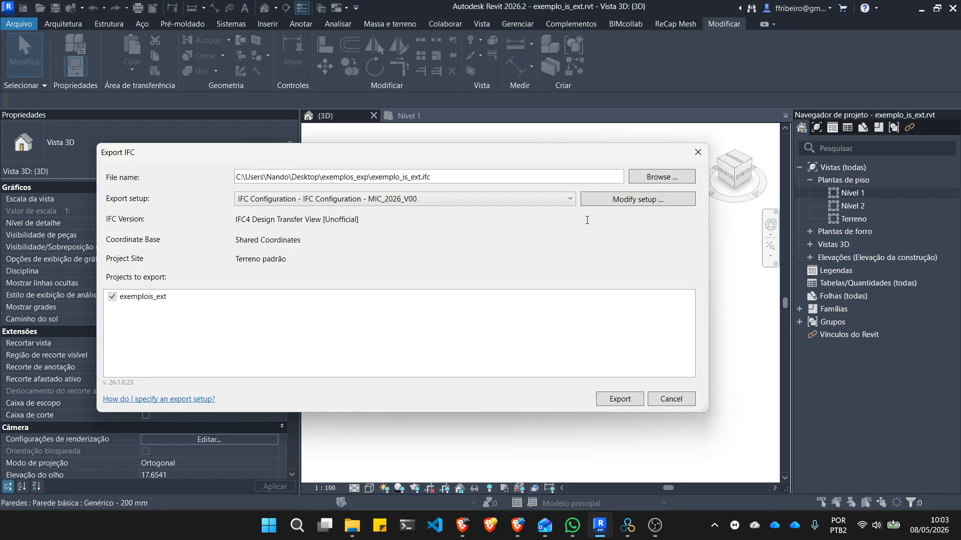
# - Review the Additional Content options of the MIC_2026_V00 export setup, especially Export only elements visible in view, and close the setup
pyautogui.click(616, 199)
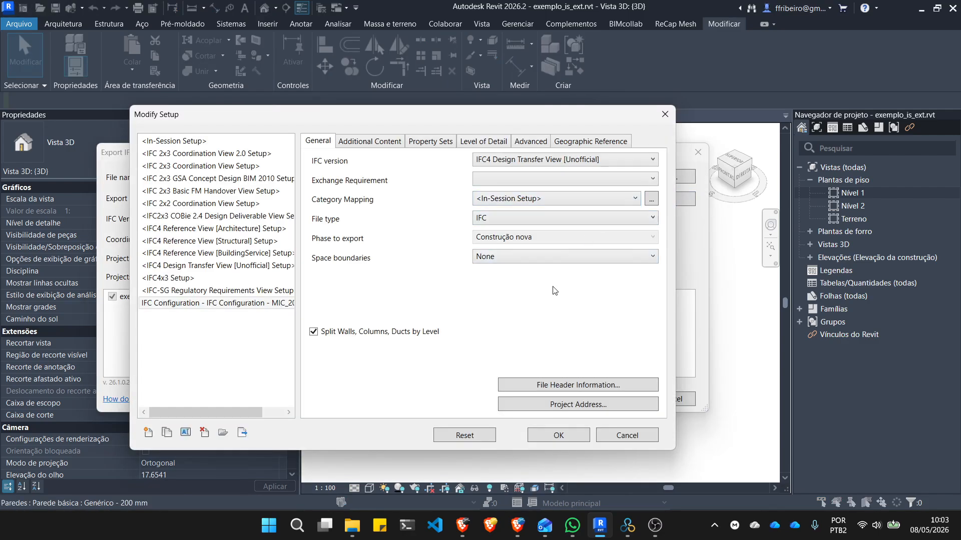
pyautogui.click(379, 142)
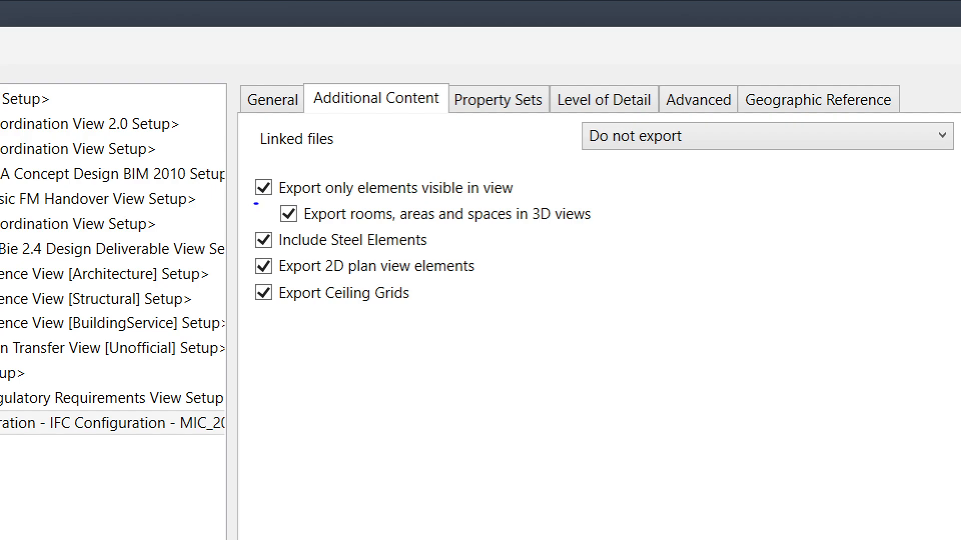
pyautogui.moveTo(308, 193); pyautogui.dragTo(440, 195)
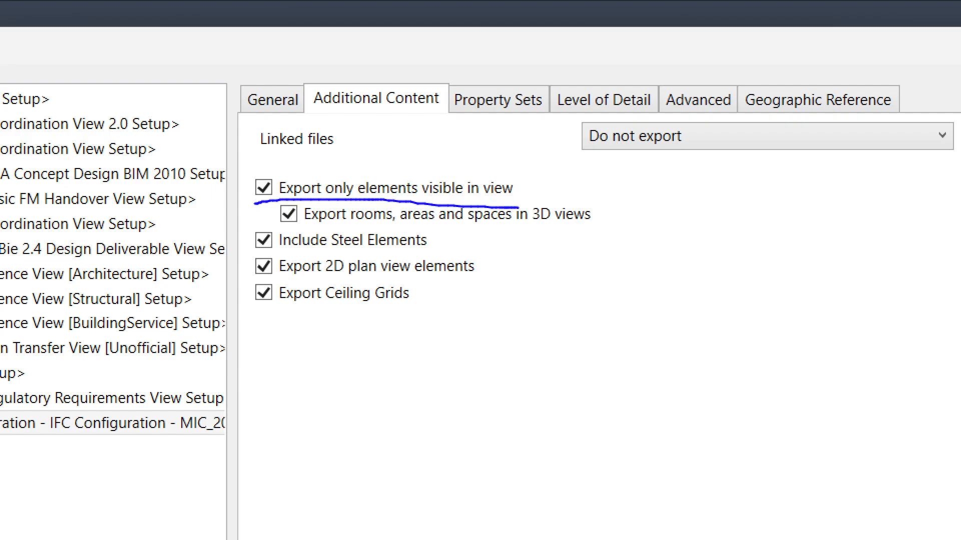
pyautogui.moveTo(517, 206)
pyautogui.mouseDown()
pyautogui.moveTo(406, 146)
pyautogui.moveTo(253, 172)
pyautogui.moveTo(253, 183)
pyautogui.mouseUp()
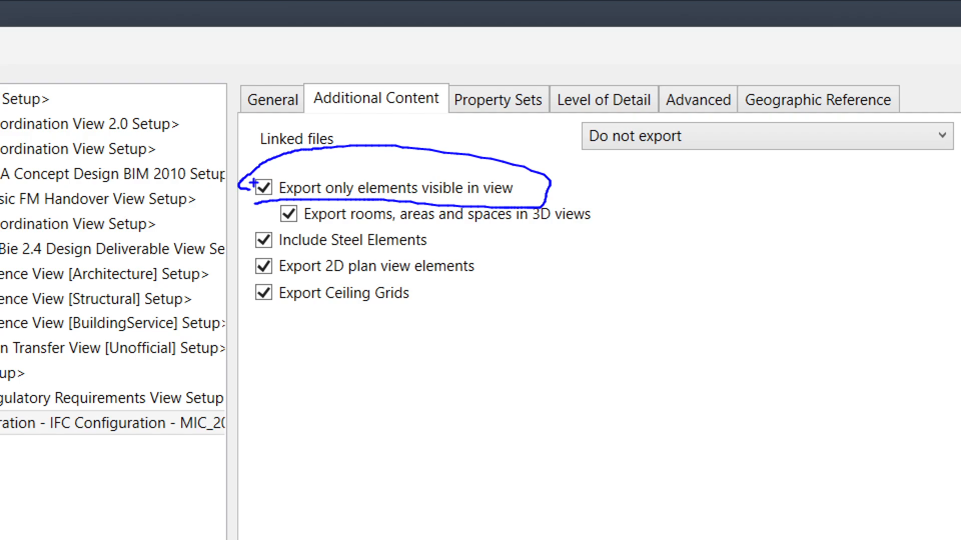
pyautogui.press('Escape')
pyautogui.click(668, 114)
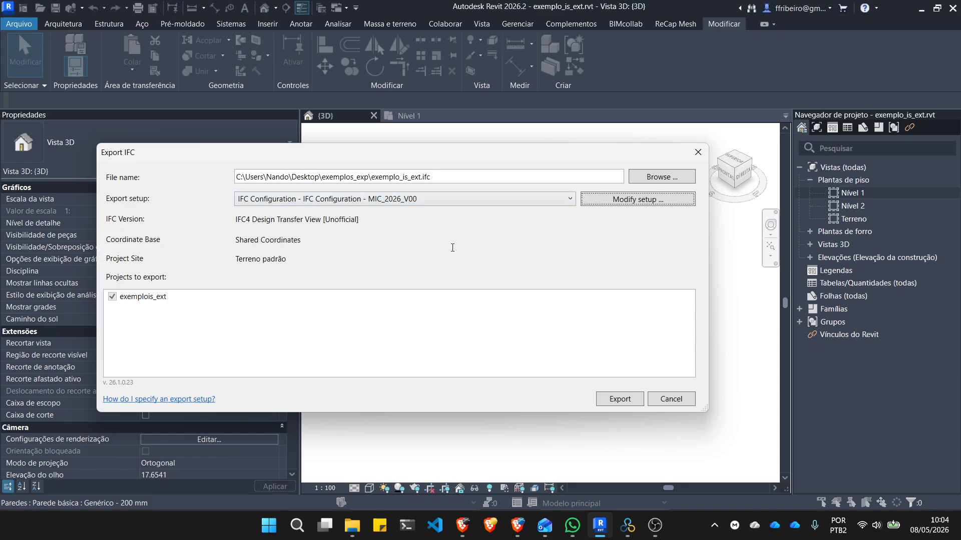
# - Export the model to exemplo_is_ext.ifc with the MIC_2026_V00 setup, replacing the existing file and accepting the unsupported-setup warning
pyautogui.click(619, 400)
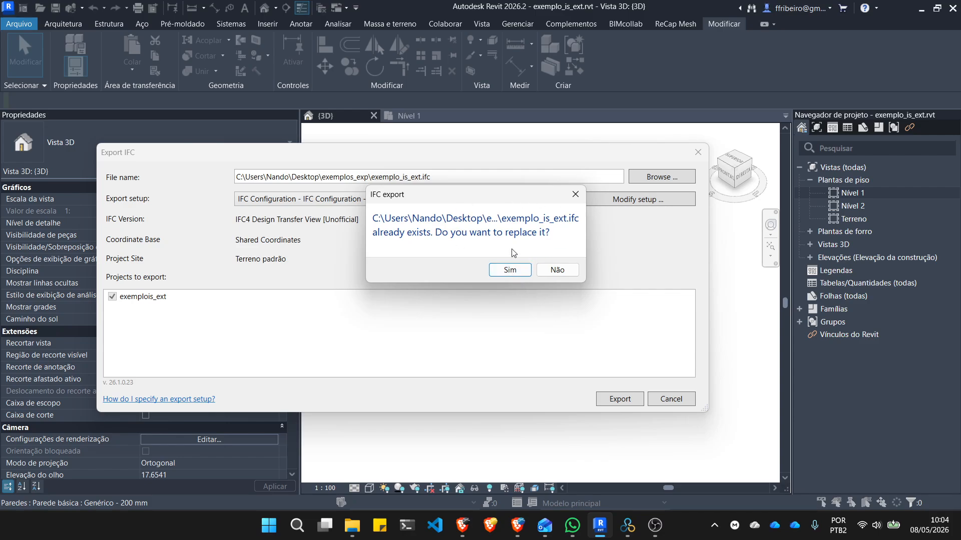
pyautogui.click(513, 274)
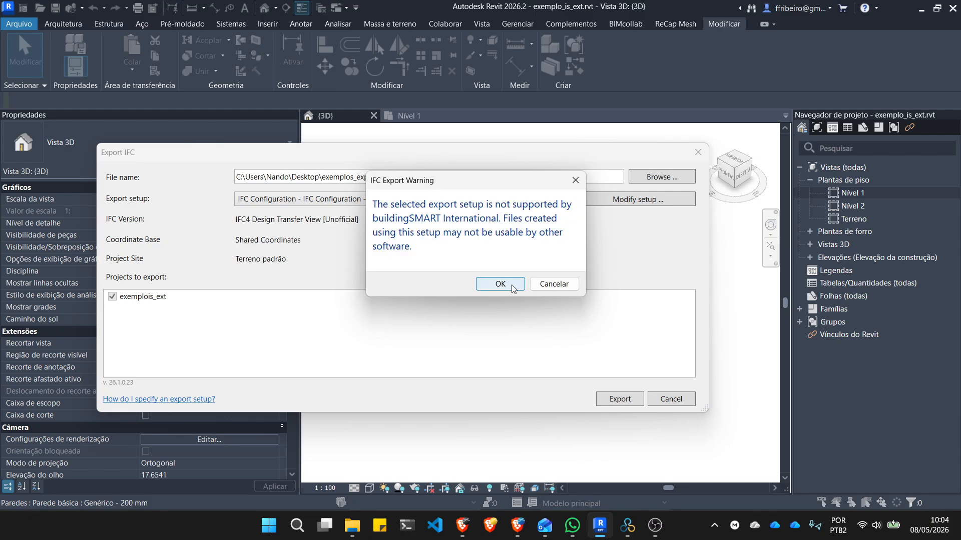
pyautogui.click(501, 283)
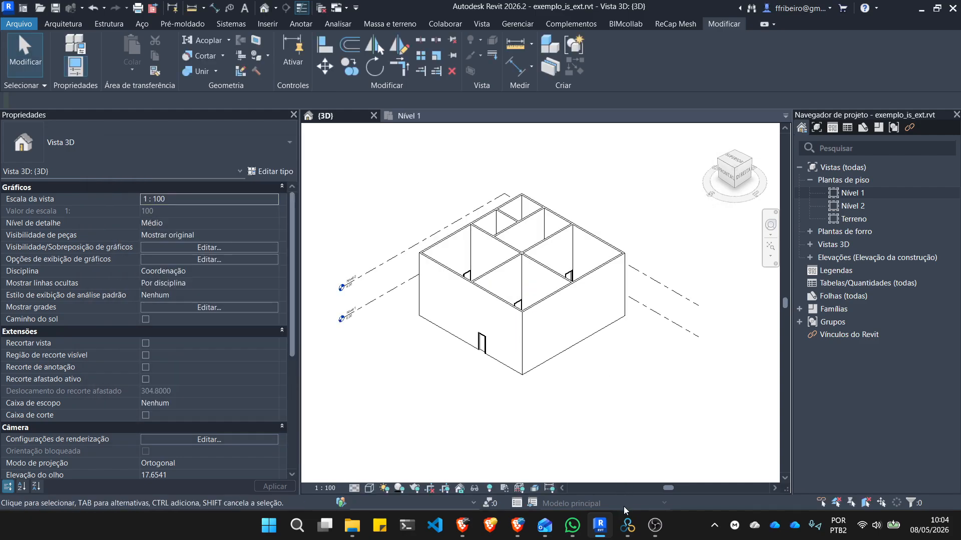
# - Switch to BIMcollab Zoom and reload the exemplo_is_ext model
pyautogui.click(627, 525)
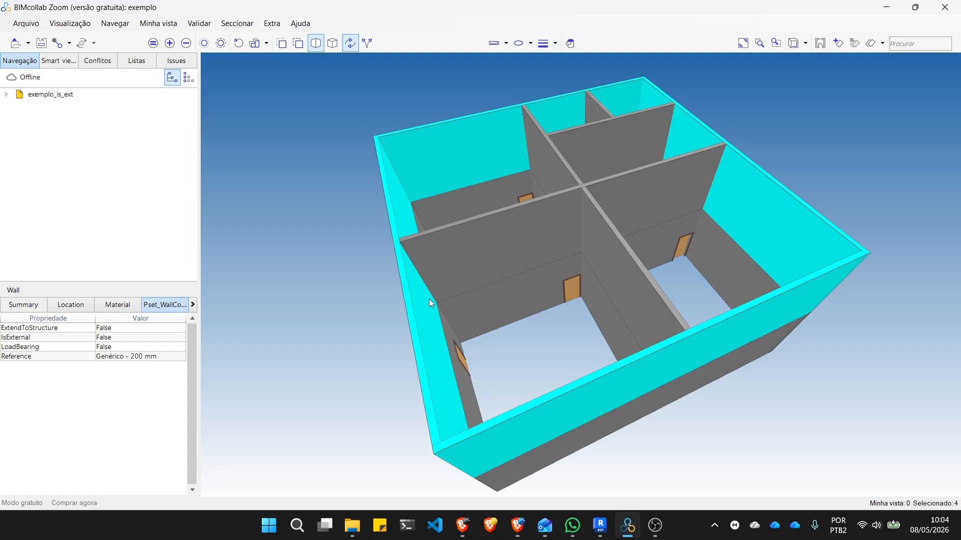
pyautogui.click(63, 98)
pyautogui.rightClick(62, 96)
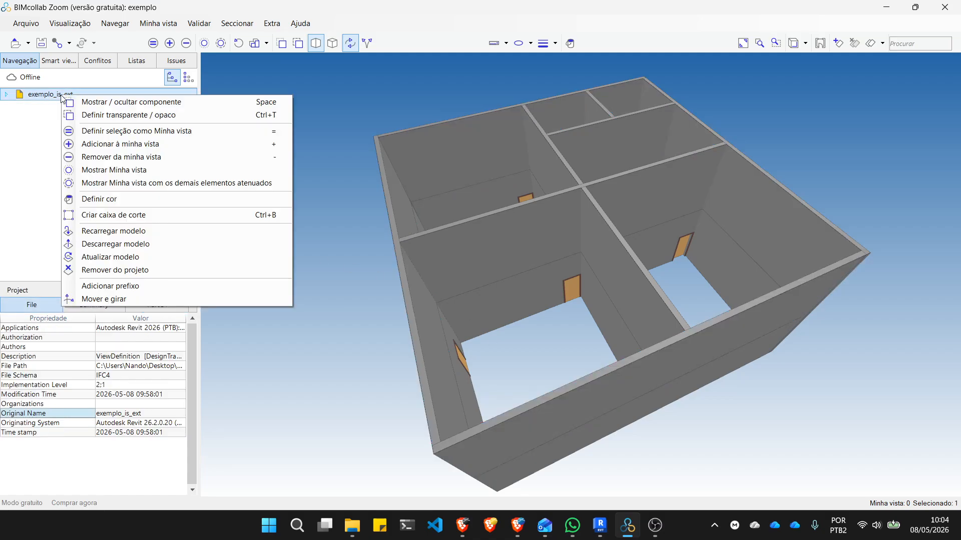
pyautogui.click(118, 233)
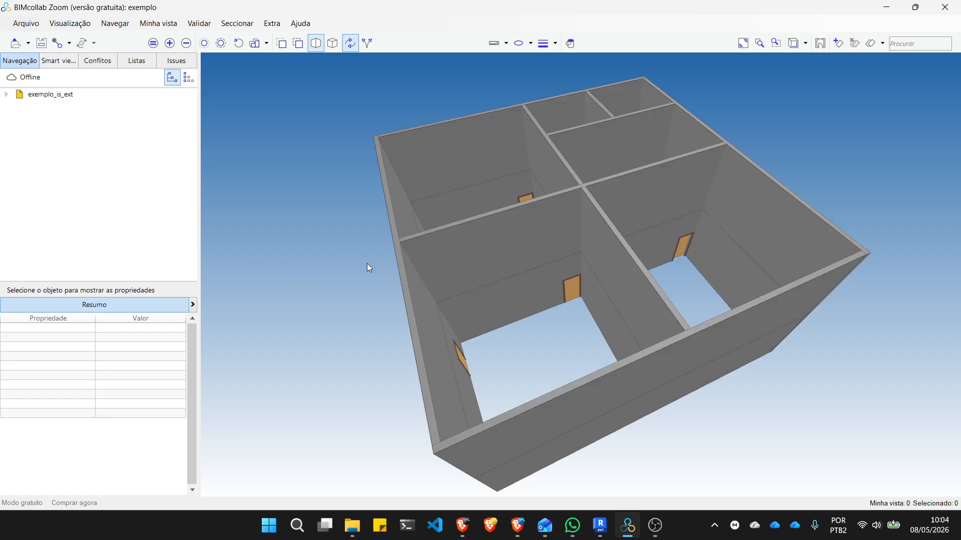
# - Check the IsExternal value in Pset_WallCommon for a perimeter wall and for an interior wall
pyautogui.click(403, 273)
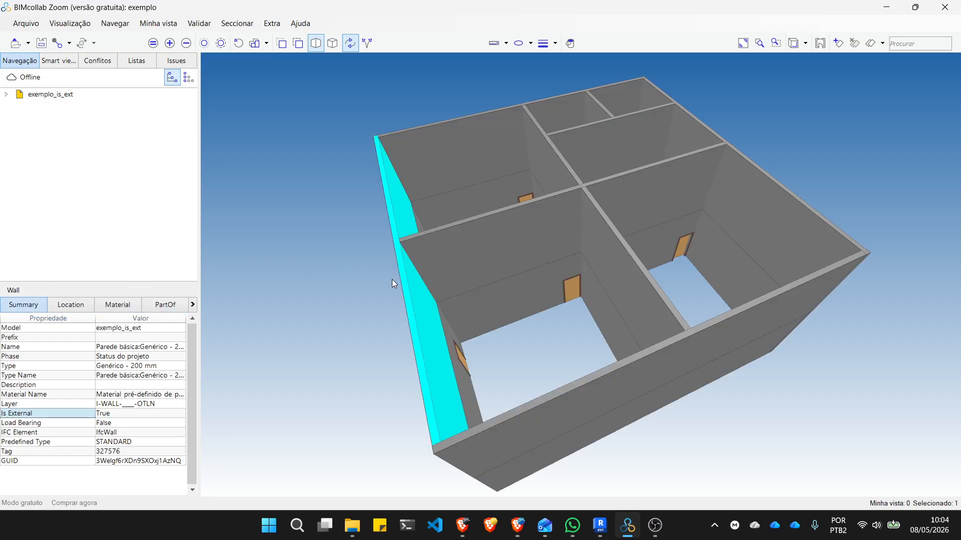
pyautogui.click(195, 307)
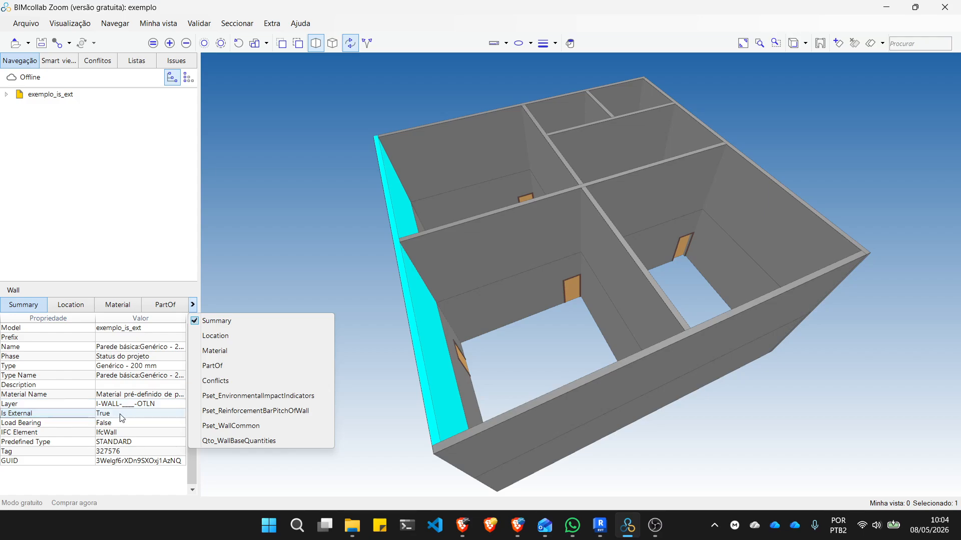
pyautogui.click(220, 425)
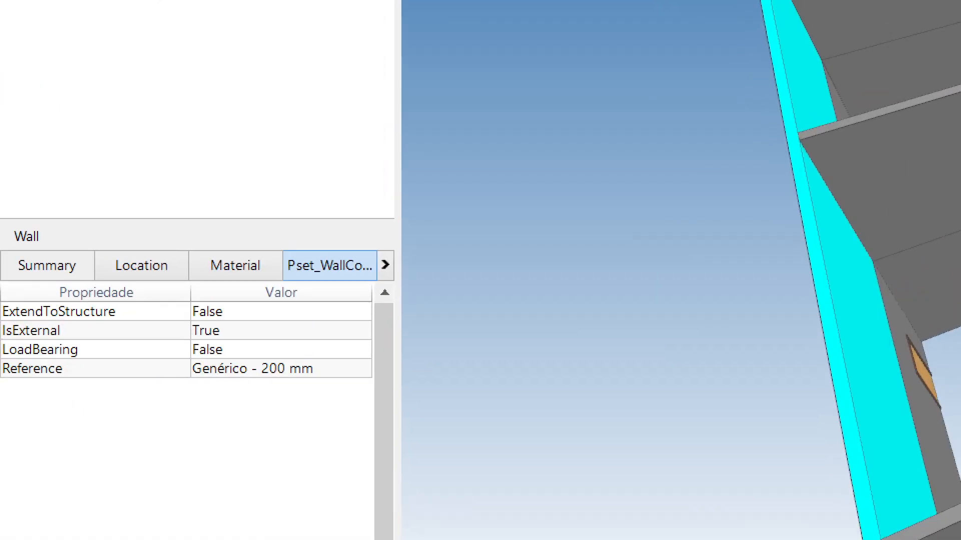
pyautogui.moveTo(30, 348); pyautogui.dragTo(124, 346)
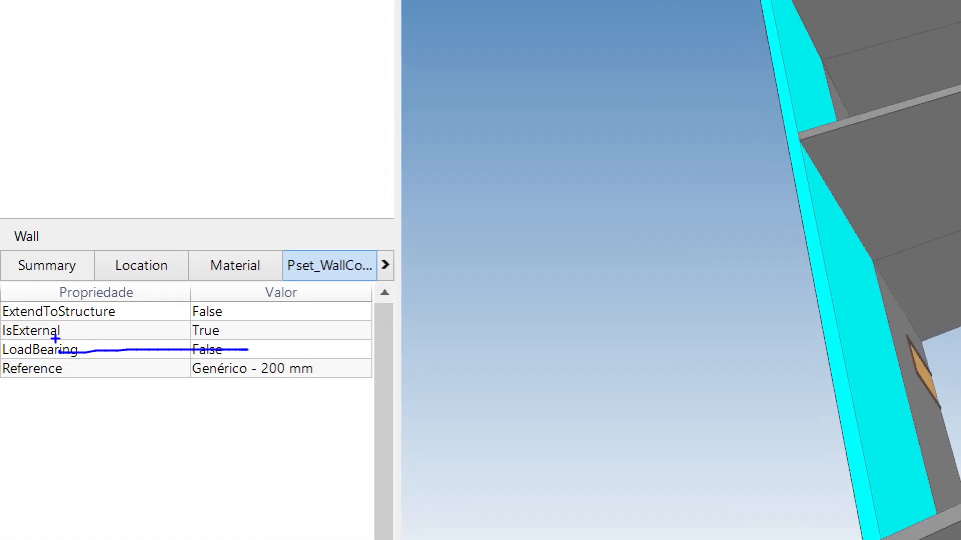
pyautogui.press('Escape')
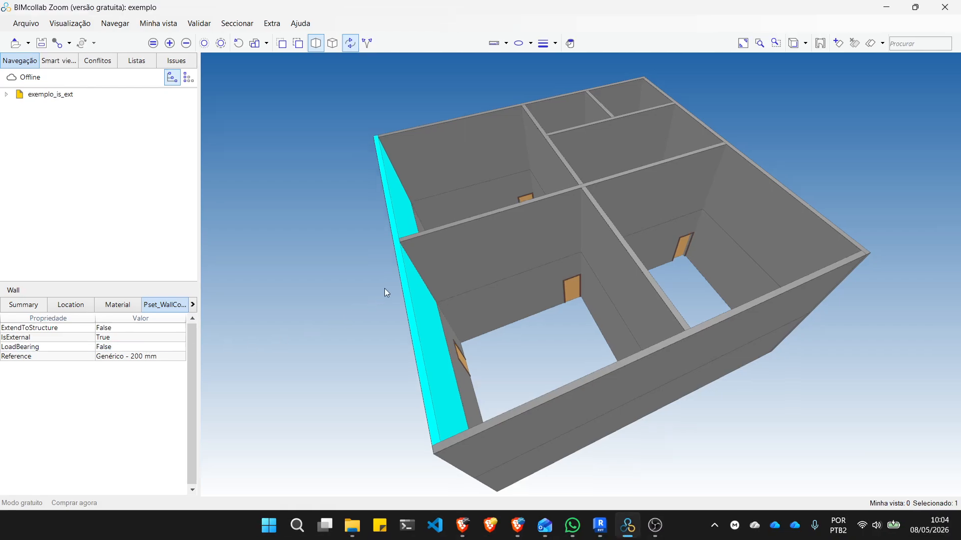
pyautogui.click(476, 243)
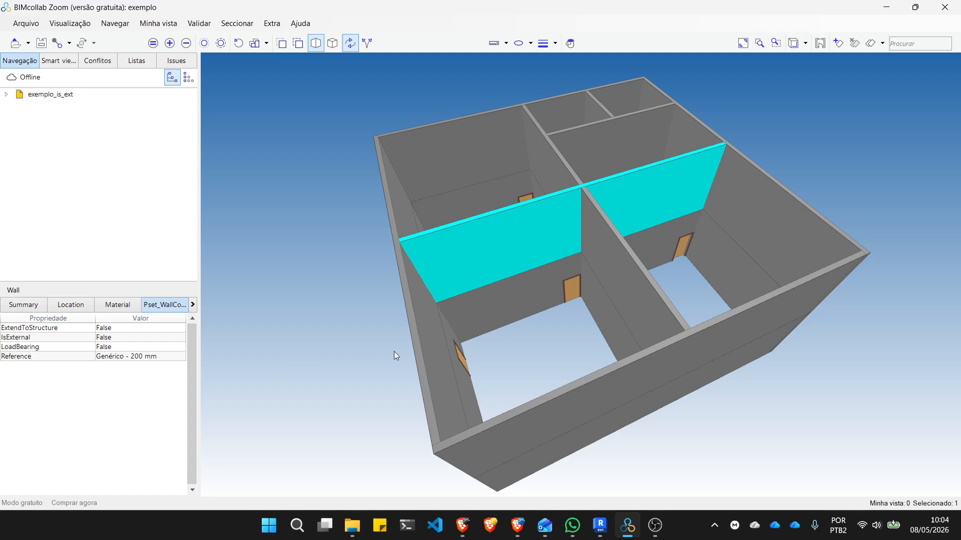
# - Check the IsExternal value in Pset_DoorCommon for a perimeter-wall door and for an interior door
pyautogui.scroll(5, 473, 356)
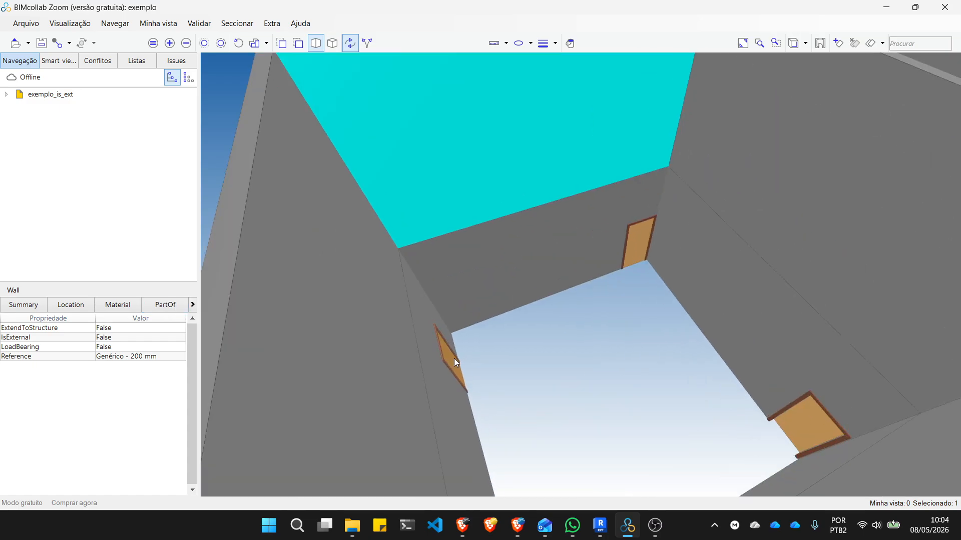
pyautogui.click(454, 358)
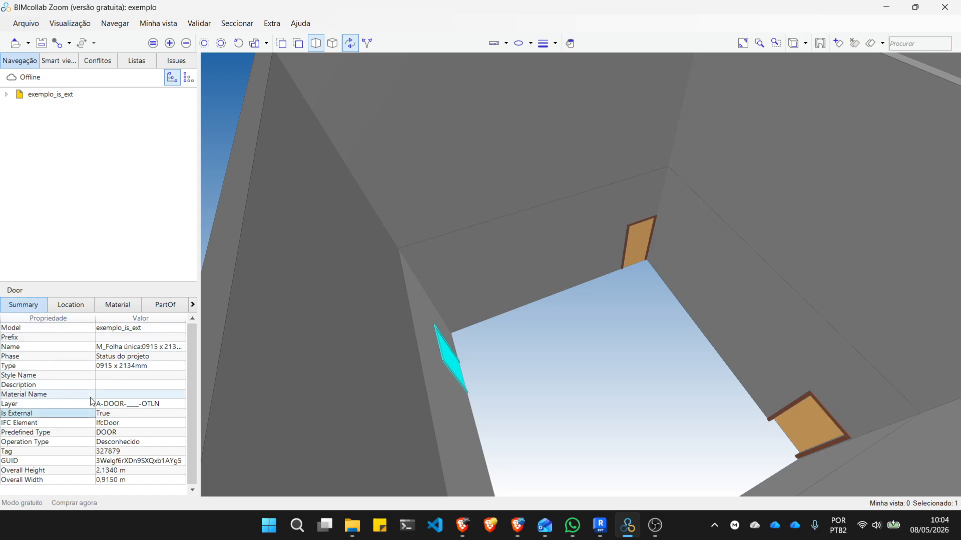
pyautogui.click(194, 306)
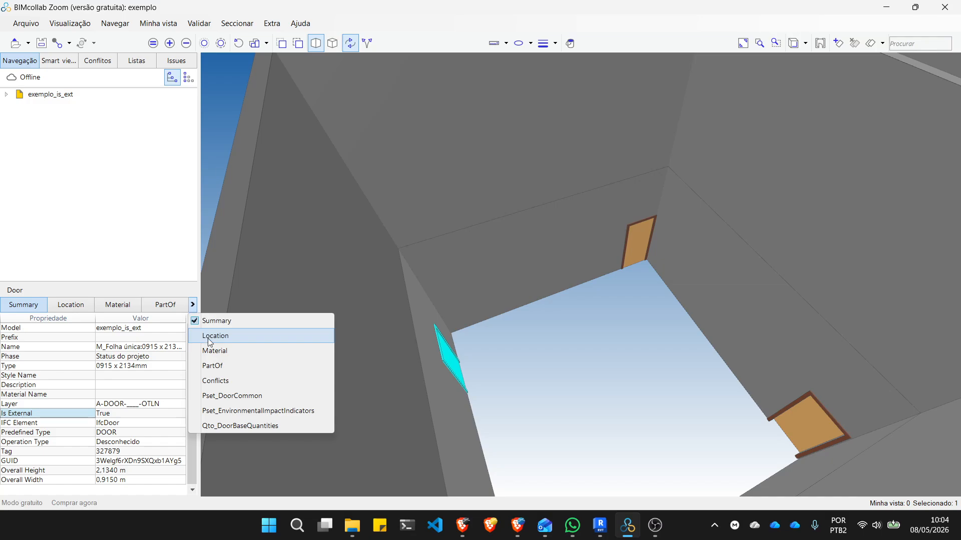
pyautogui.click(232, 395)
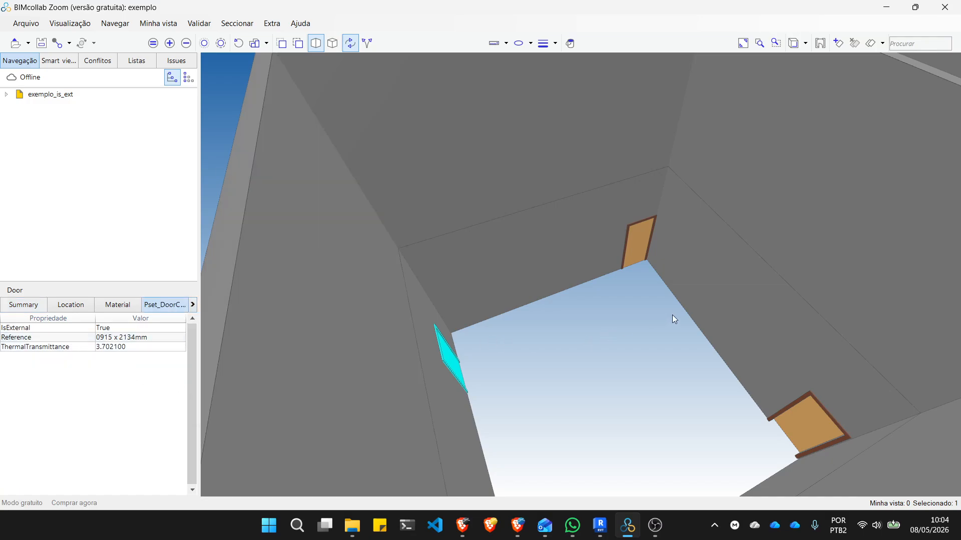
pyautogui.click(630, 246)
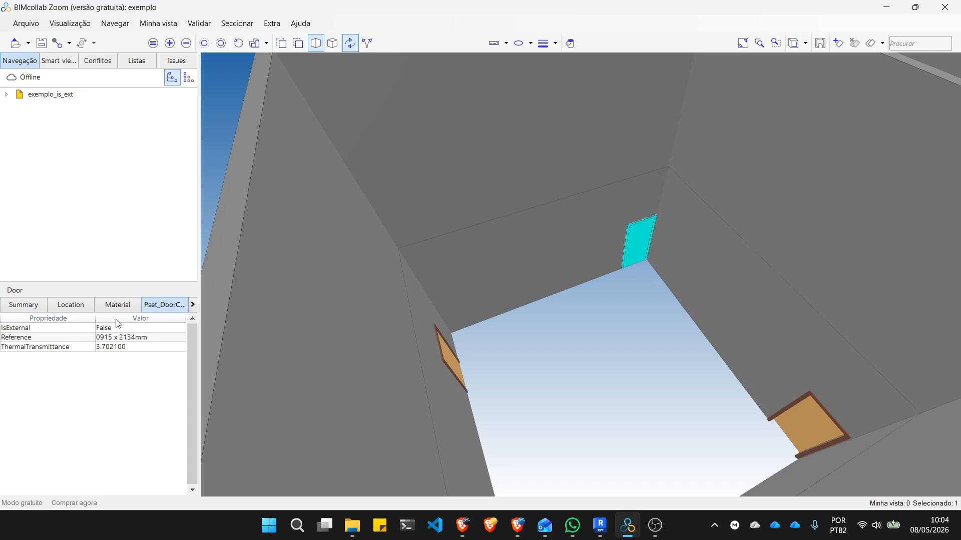
# - Remove the local MIC smart view set and all its contents
pyautogui.scroll(-10, 529, 283)
pyautogui.moveTo(529, 282); pyautogui.dragTo(716, 173)
pyautogui.scroll(2, 716, 178)
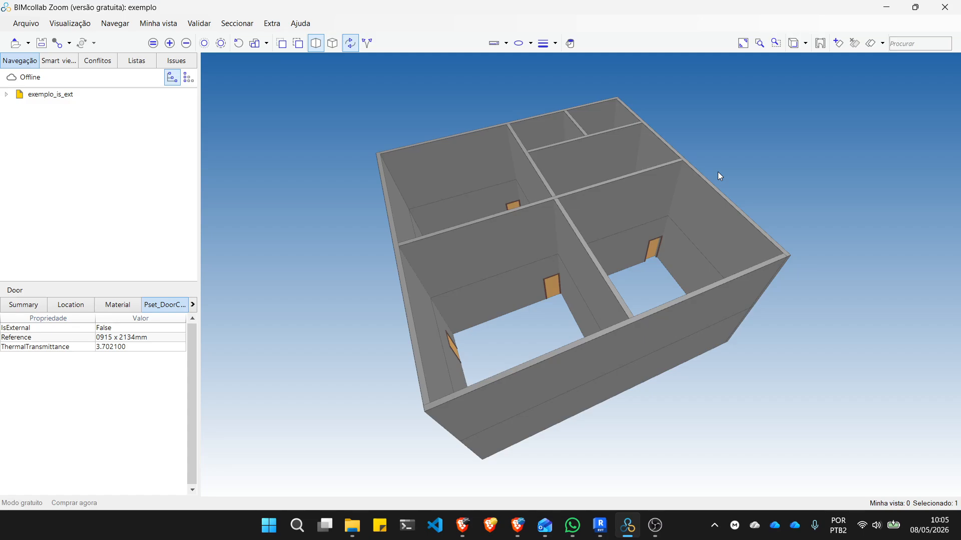
pyautogui.moveTo(695, 175); pyautogui.dragTo(635, 225)
pyautogui.scroll(-3, 634, 220)
pyautogui.scroll(5, 656, 125)
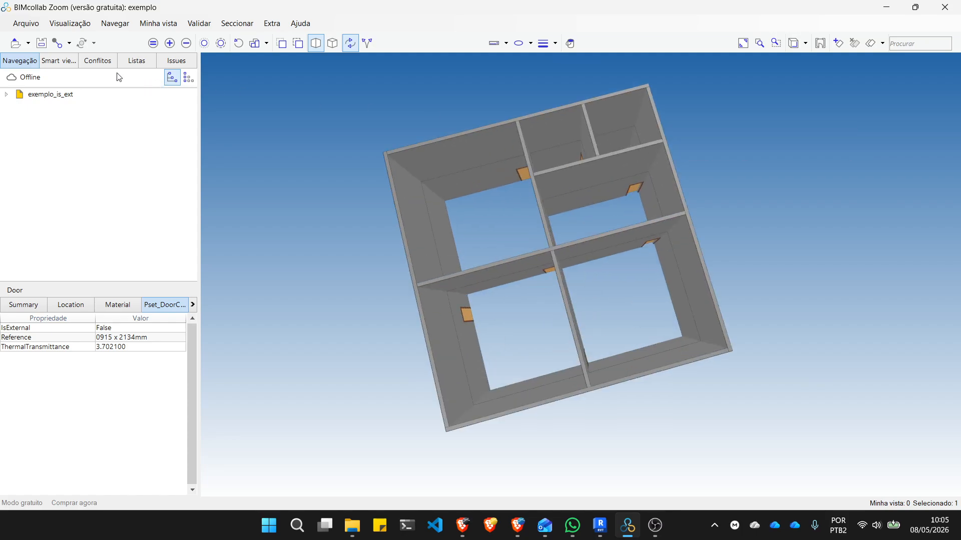
pyautogui.click(60, 61)
pyautogui.click(160, 190)
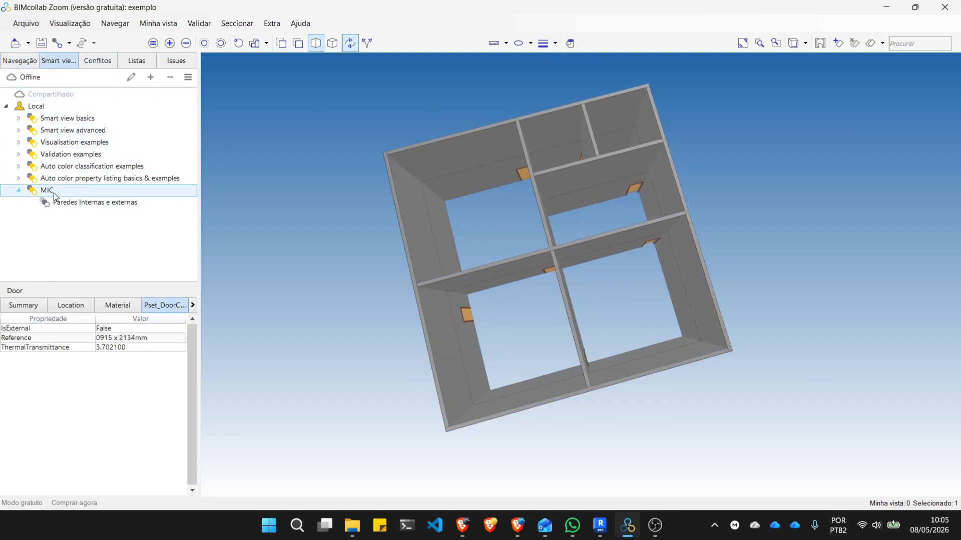
pyautogui.click(170, 77)
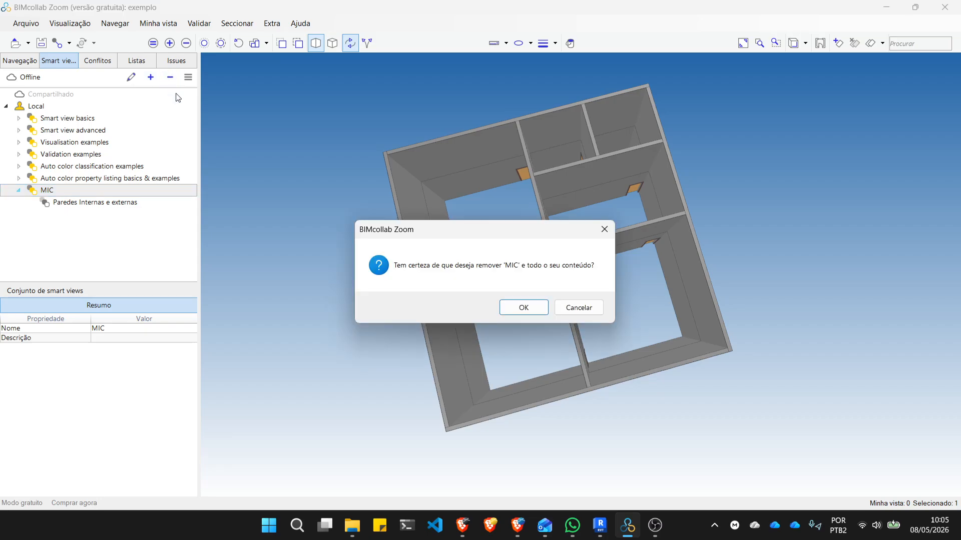
pyautogui.click(523, 307)
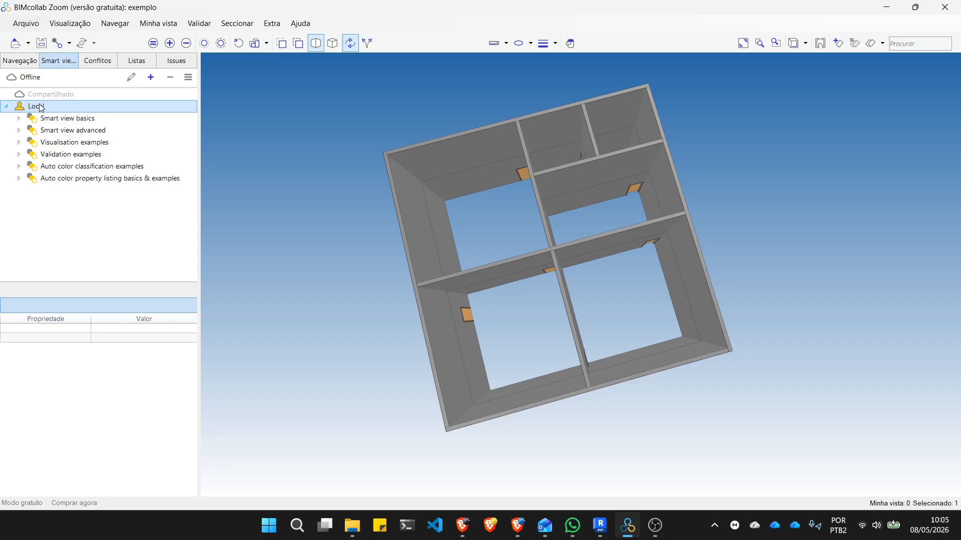
# - Add a local smart view set named MIC and select it
pyautogui.click(151, 78)
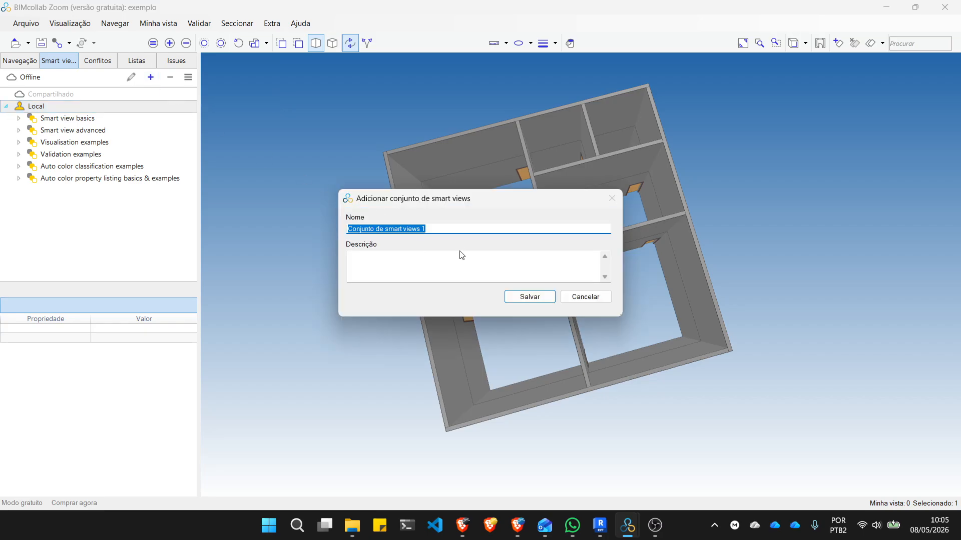
pyautogui.write('Ml')
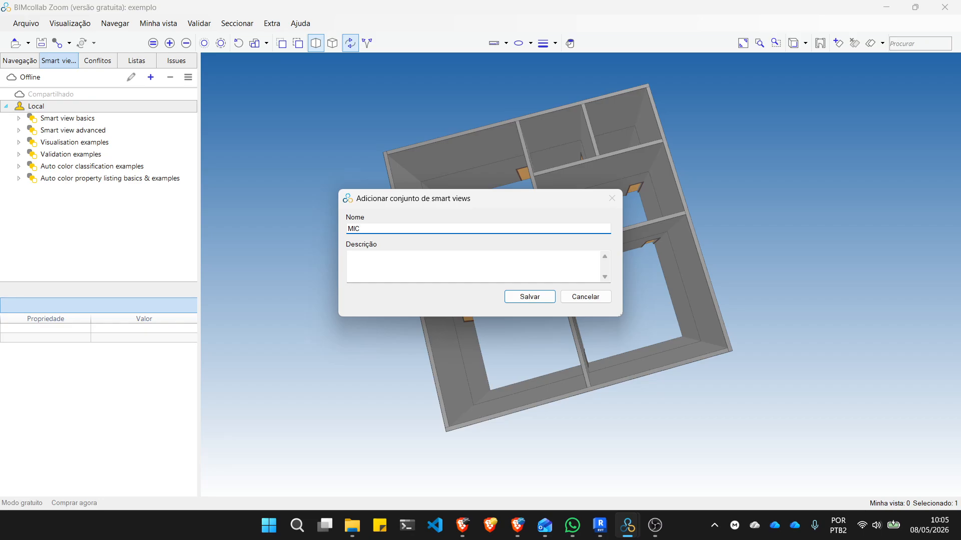
pyautogui.write('C')
pyautogui.click(525, 297)
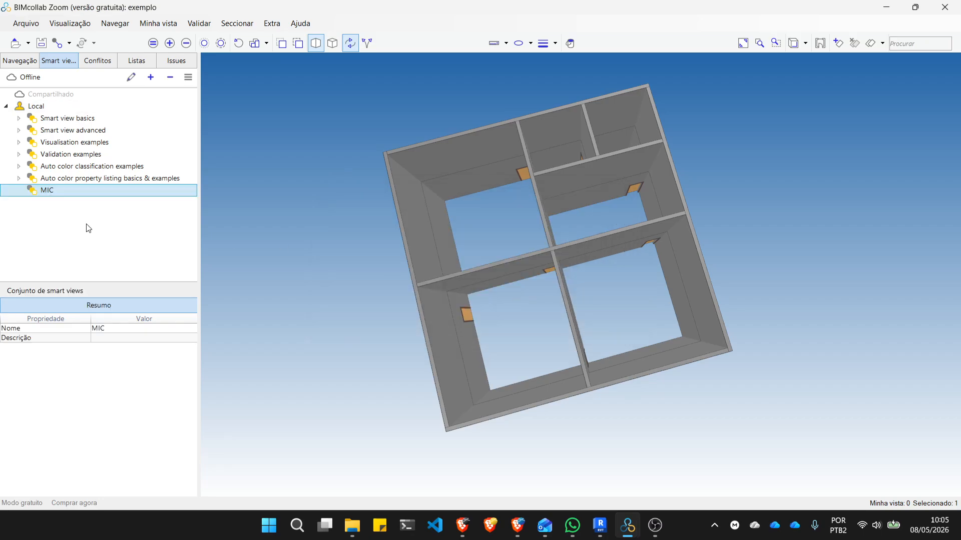
pyautogui.click(60, 192)
pyautogui.click(62, 193)
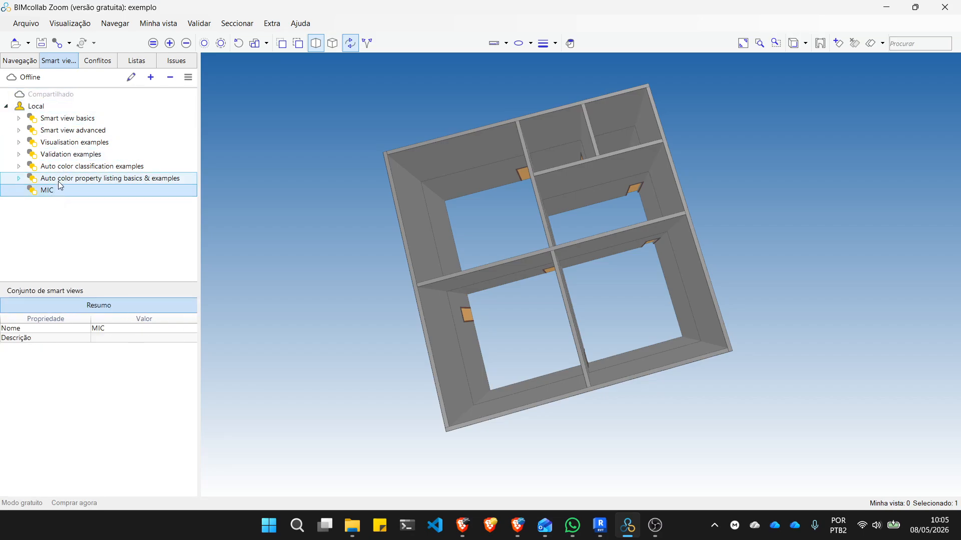
# - Add a smart view named "Paredes internas e externas" to the MIC set
pyautogui.click(58, 181)
pyautogui.click(63, 169)
pyautogui.click(57, 191)
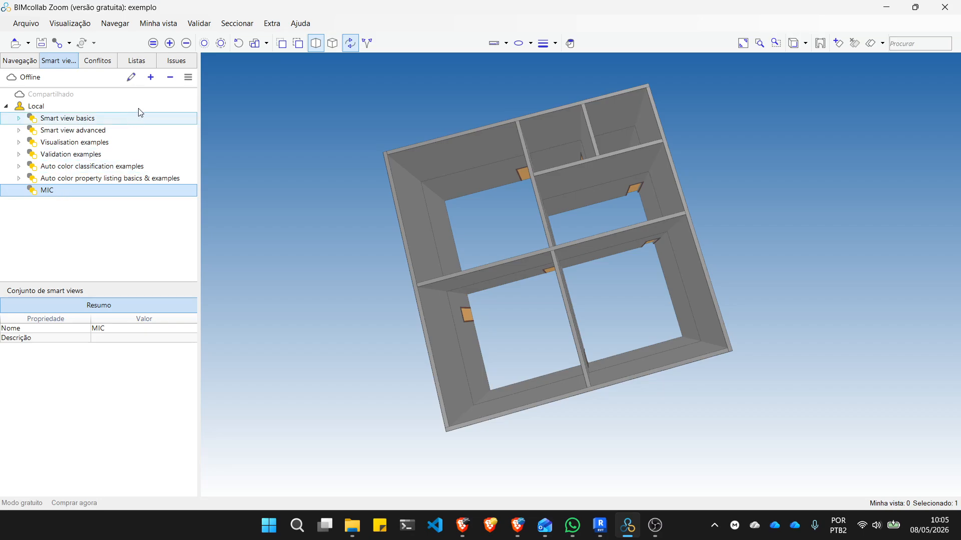
pyautogui.click(151, 77)
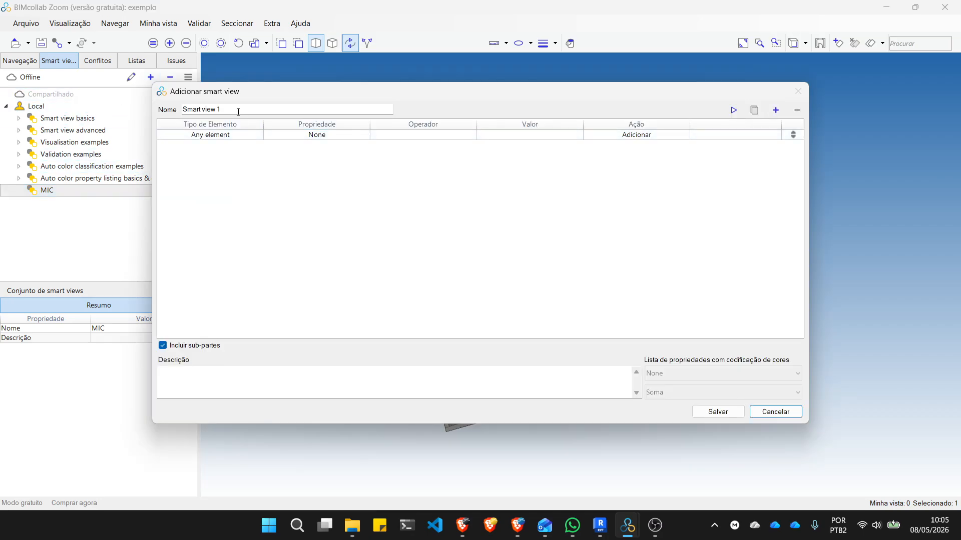
pyautogui.click(231, 110)
pyautogui.moveTo(230, 110); pyautogui.dragTo(181, 108)
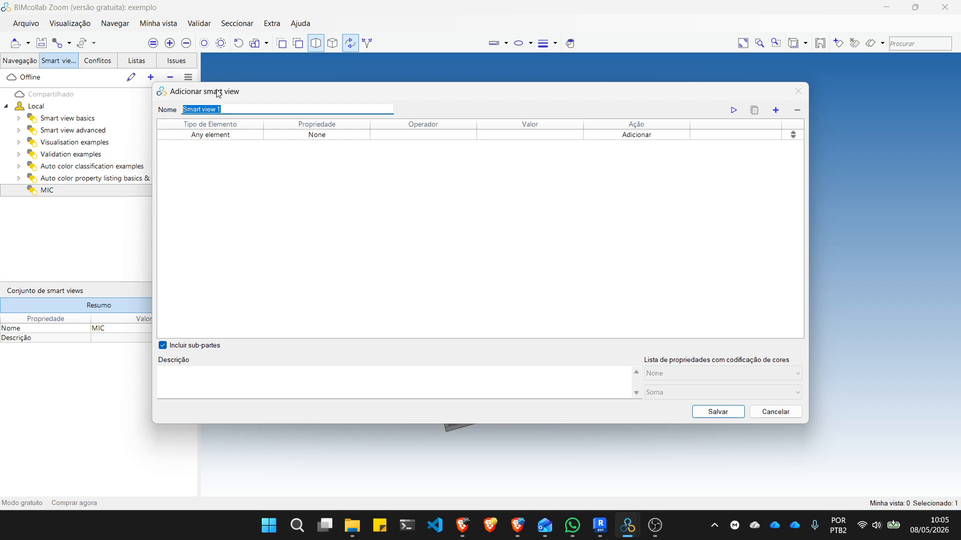
pyautogui.write('Paredes internas')
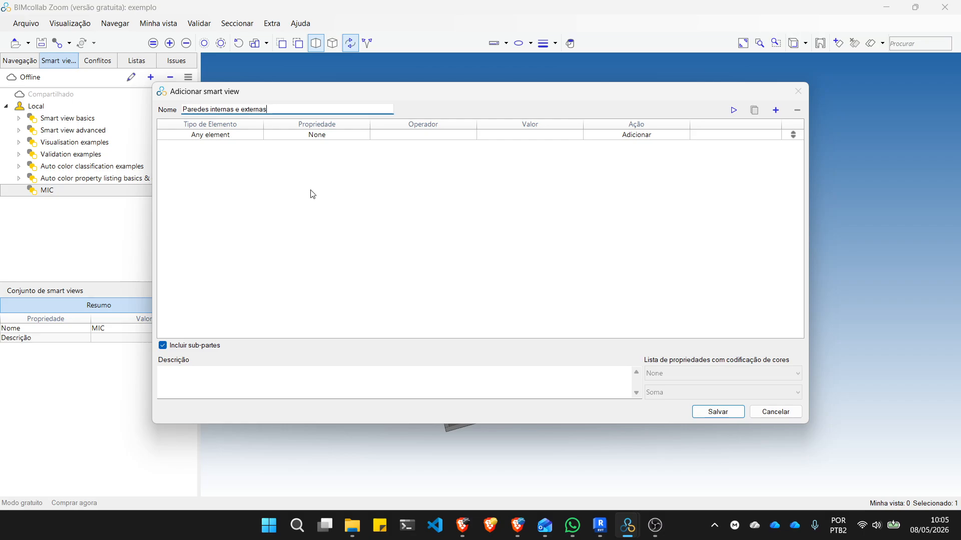
# - Define the first rule for Wall elements with the Pset_WallCommon property IsExternal and the operator É verdadeiro
pyautogui.click(234, 134)
pyautogui.click(245, 137)
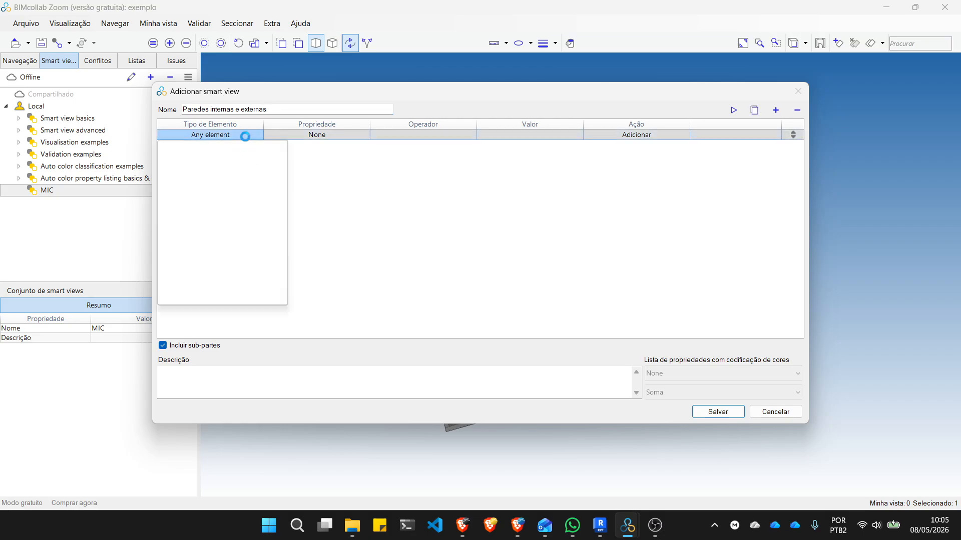
pyautogui.moveTo(244, 164)
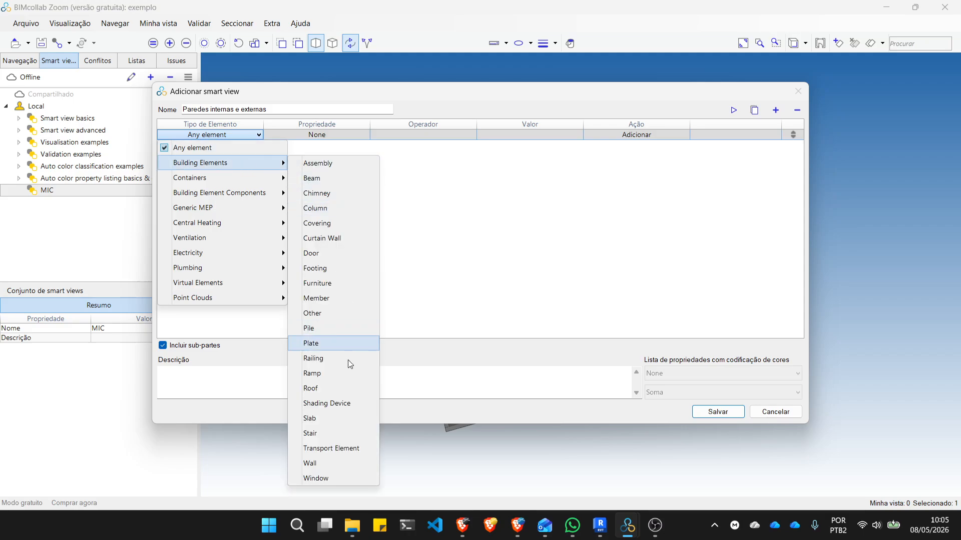
pyautogui.click(320, 464)
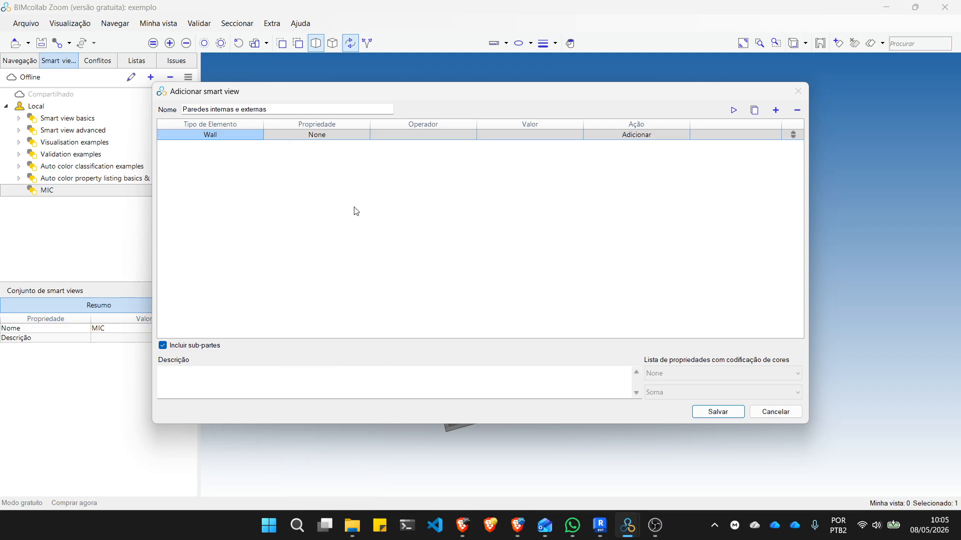
pyautogui.click(349, 134)
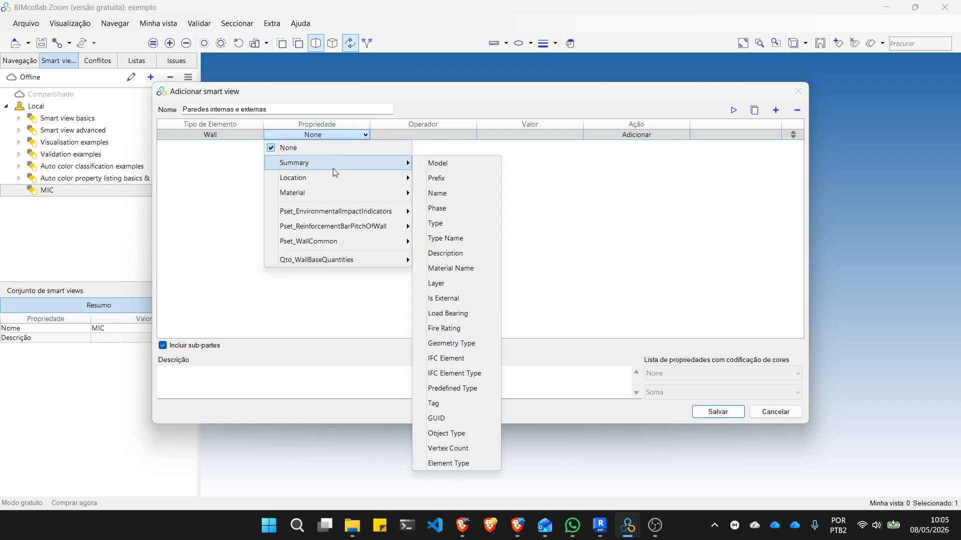
pyautogui.moveTo(320, 242)
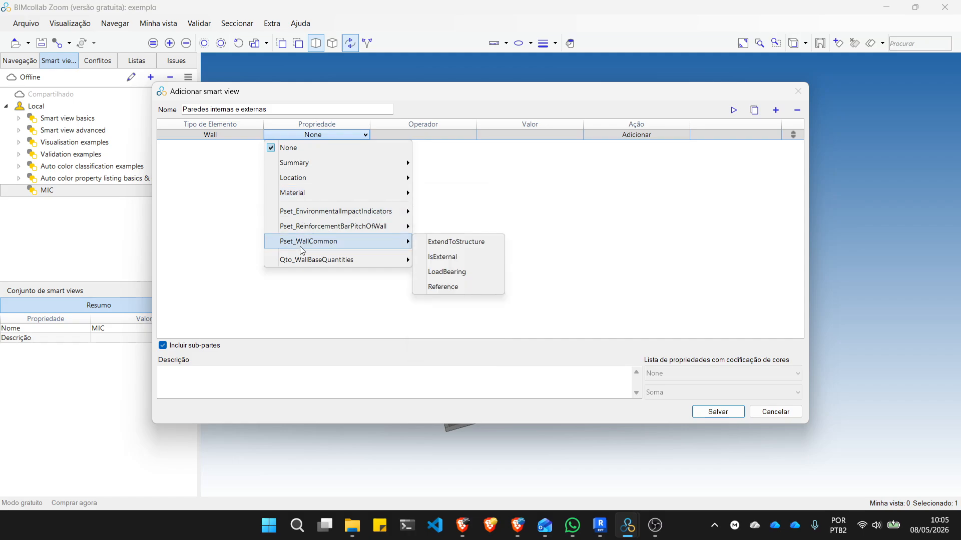
pyautogui.click(443, 256)
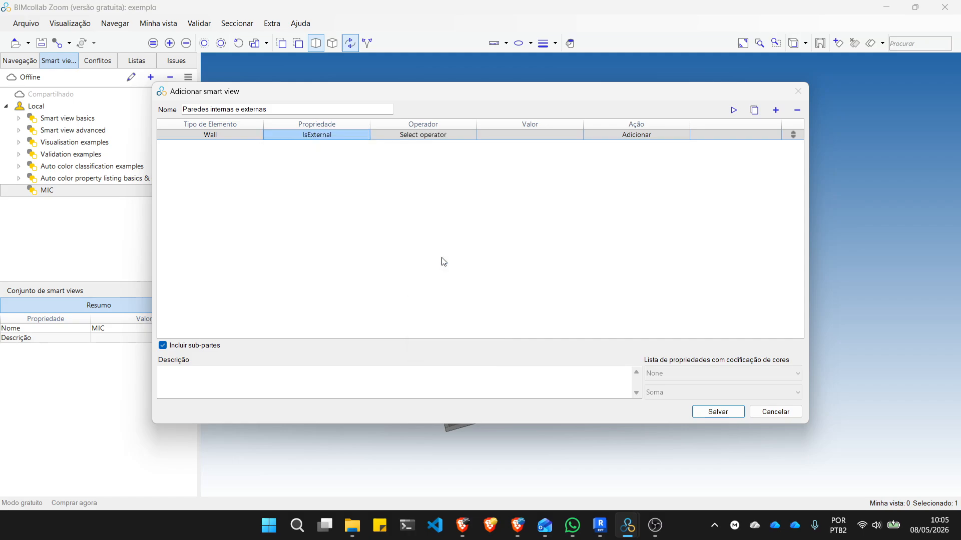
pyautogui.click(450, 138)
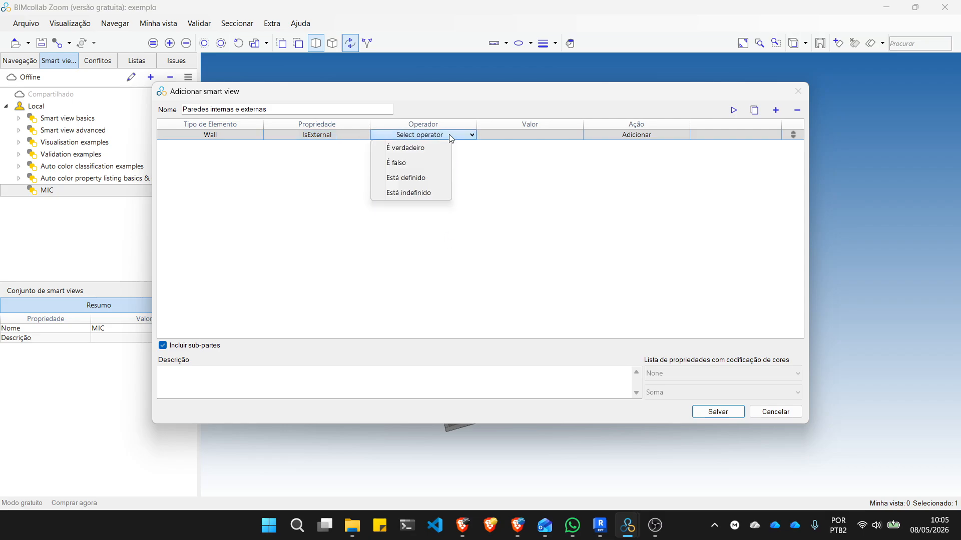
pyautogui.click(424, 150)
# - Set the wall rule's action to Adicionar e aplicar cor with a light green colour
pyautogui.click(614, 138)
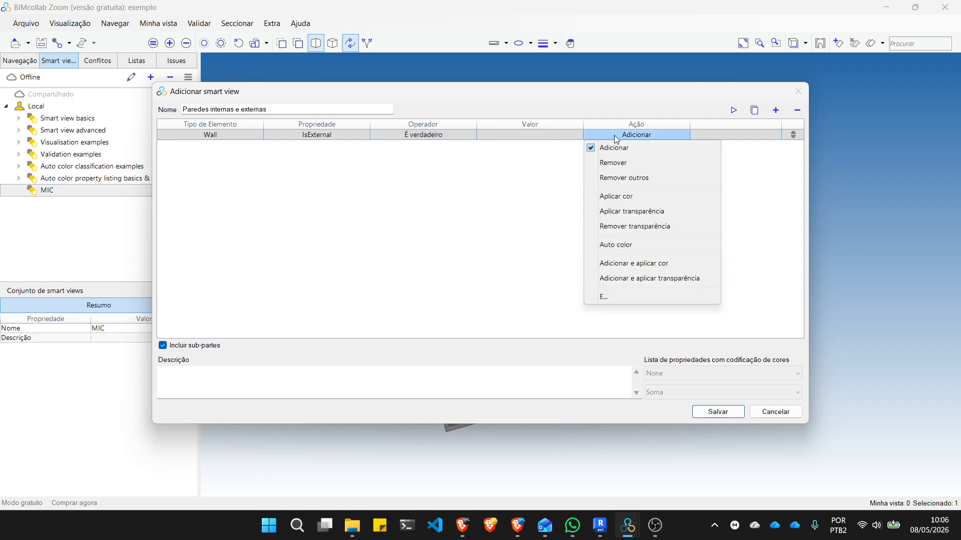
pyautogui.click(637, 269)
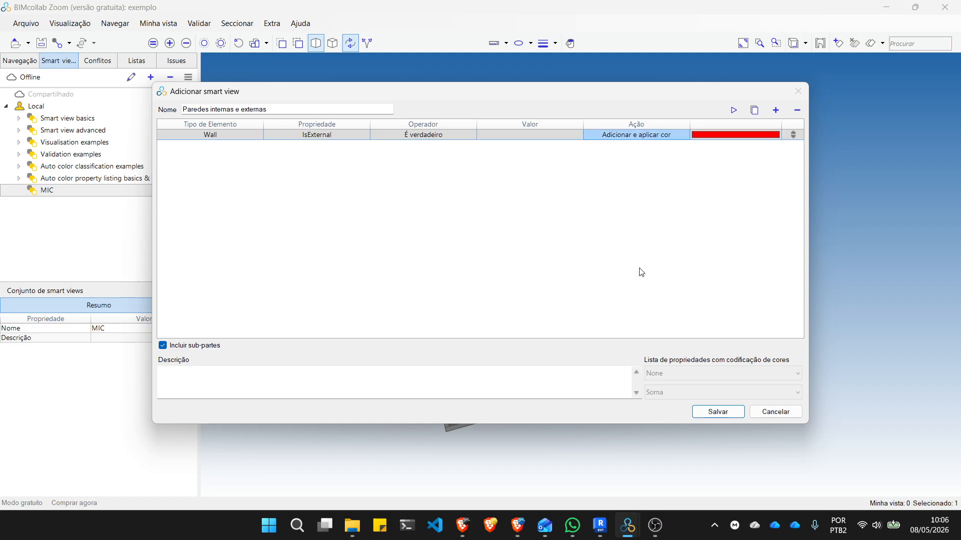
pyautogui.click(740, 135)
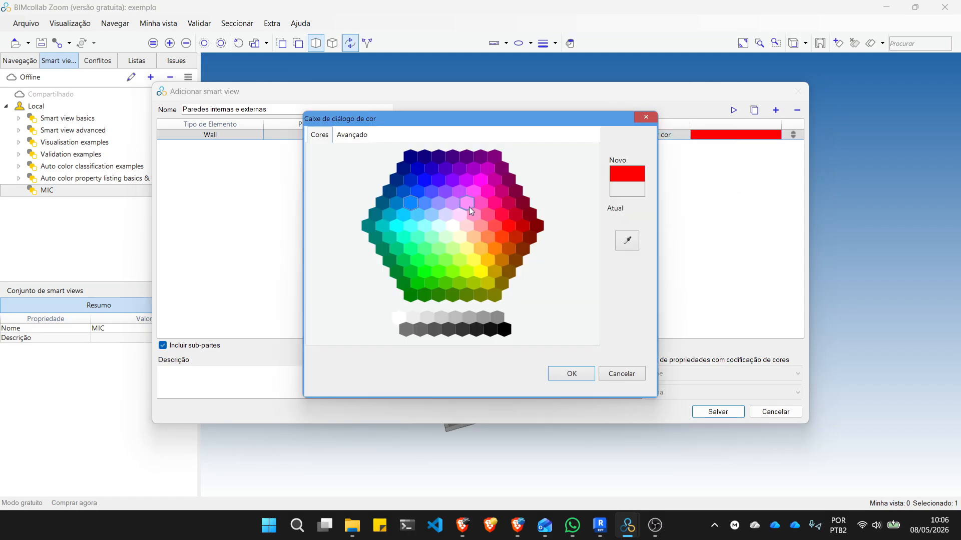
pyautogui.click(423, 253)
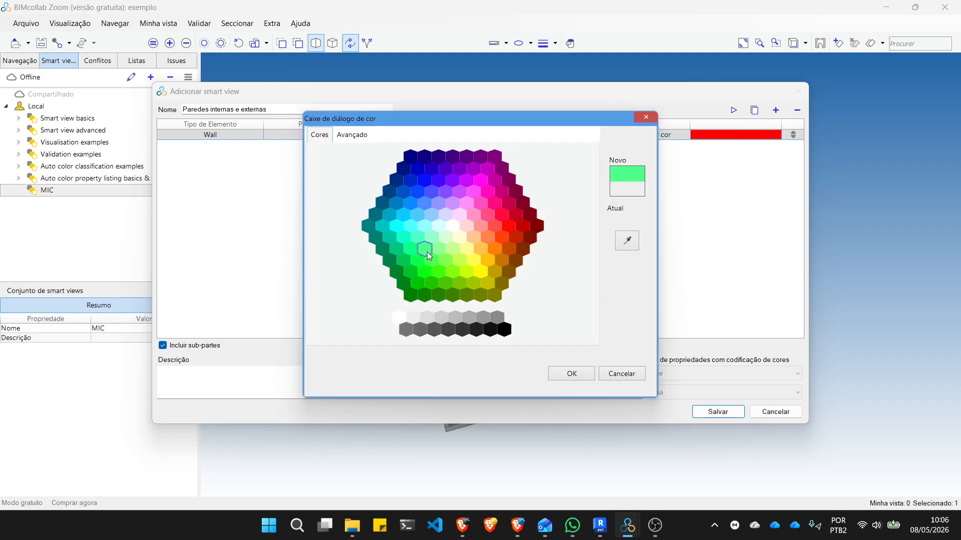
pyautogui.click(570, 374)
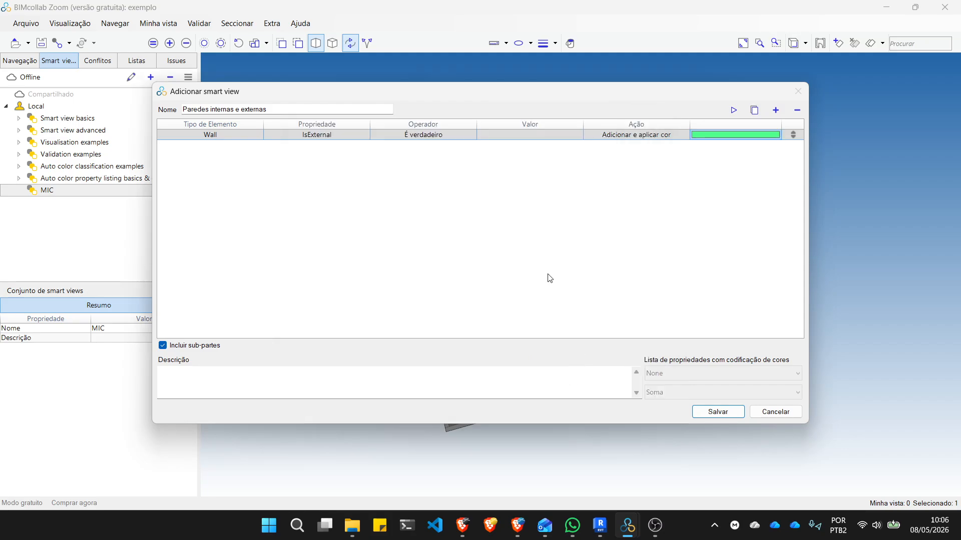
# - Duplicate the wall rule and give the copy the operator É falso and a blue colour
pyautogui.click(220, 134)
pyautogui.click(349, 159)
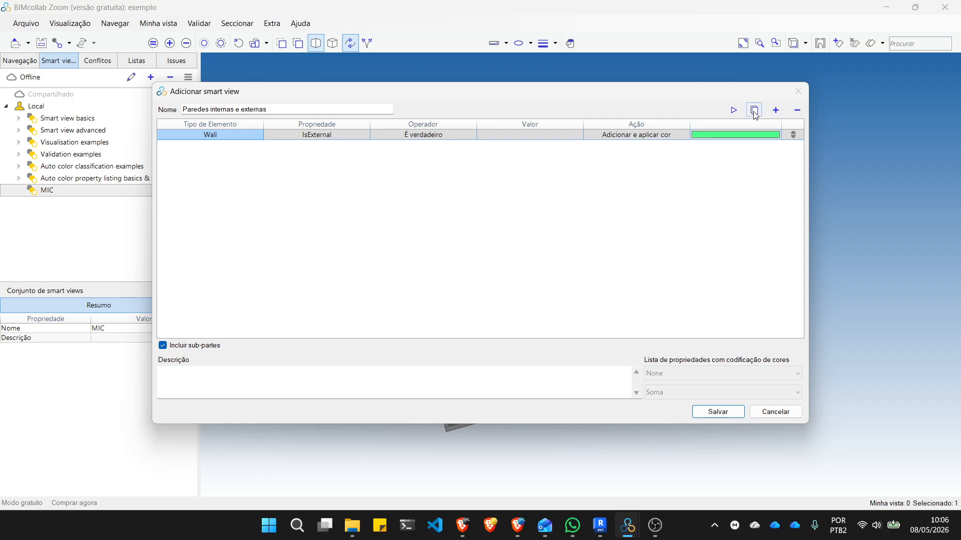
pyautogui.click(754, 110)
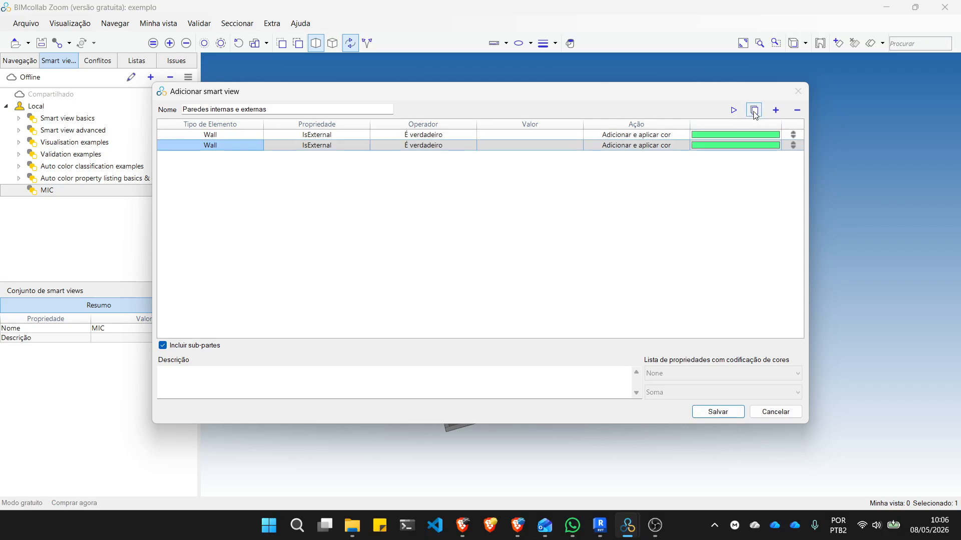
pyautogui.click(444, 146)
pyautogui.click(410, 173)
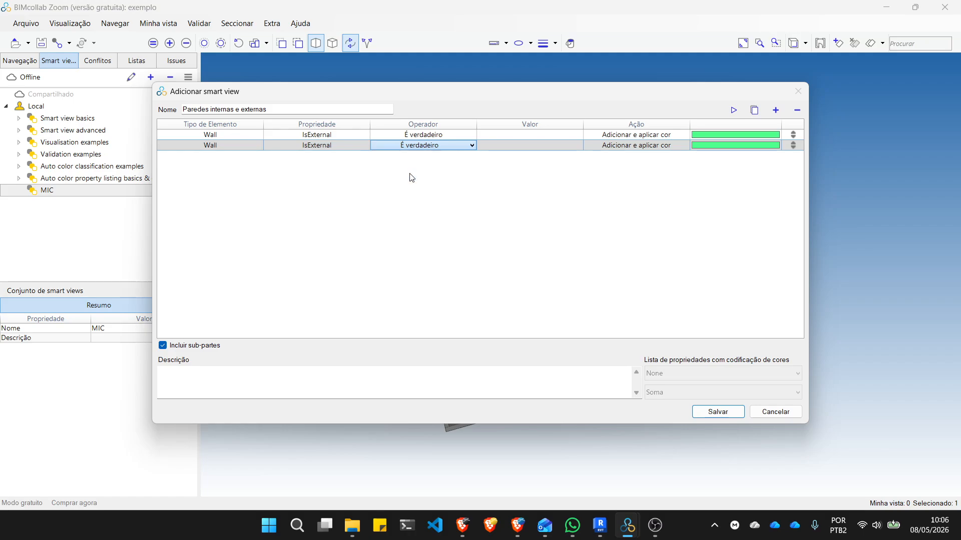
pyautogui.click(742, 145)
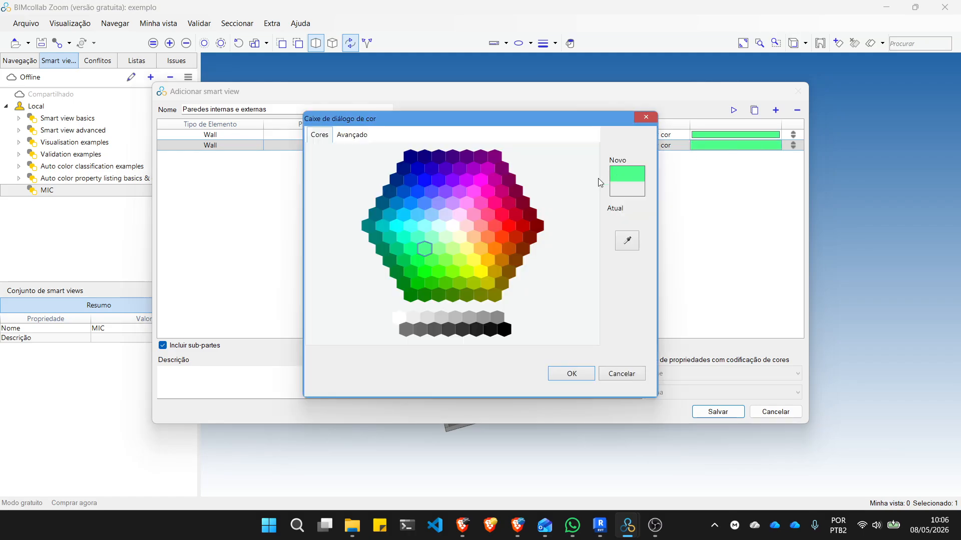
pyautogui.click(411, 203)
pyautogui.click(573, 375)
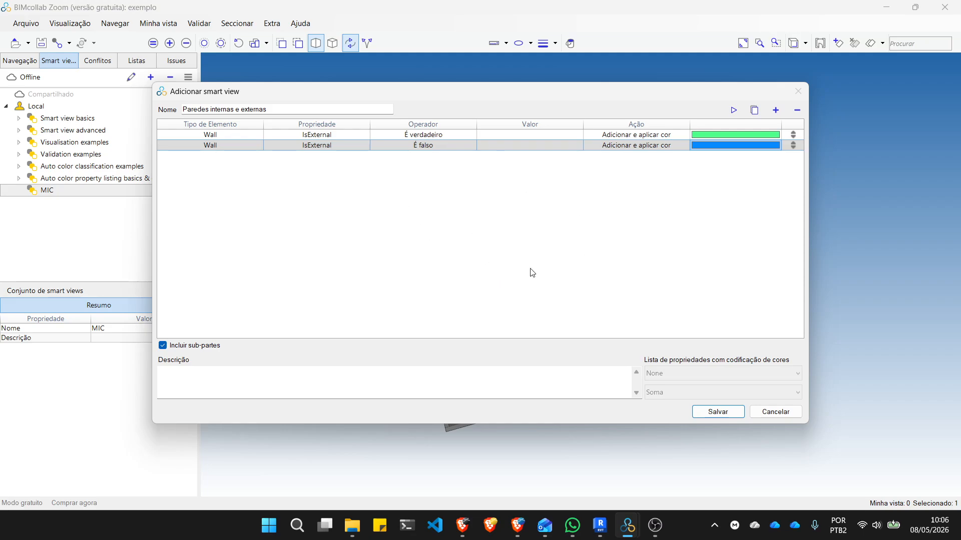
# - Save the smart view and show "Paredes internas e externas" on the model
pyautogui.click(719, 413)
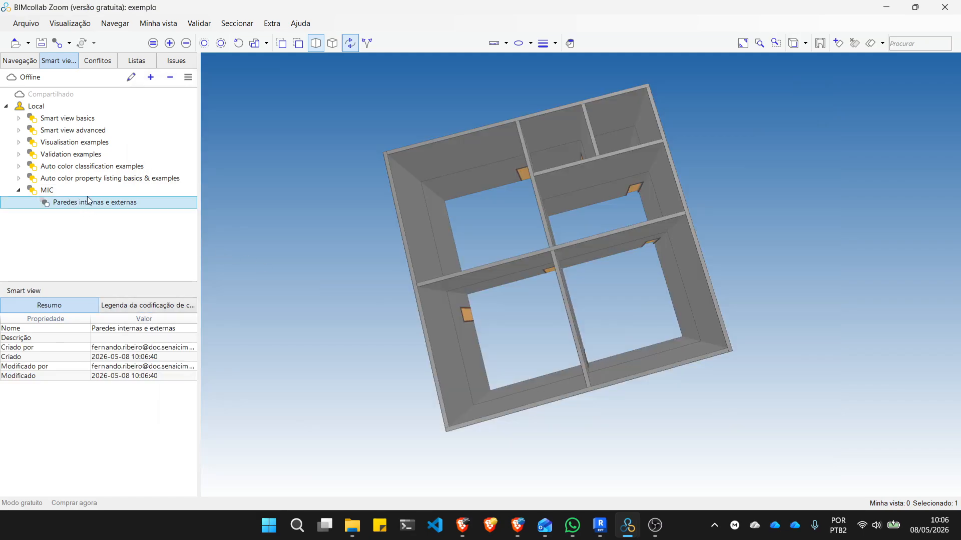
pyautogui.click(89, 201)
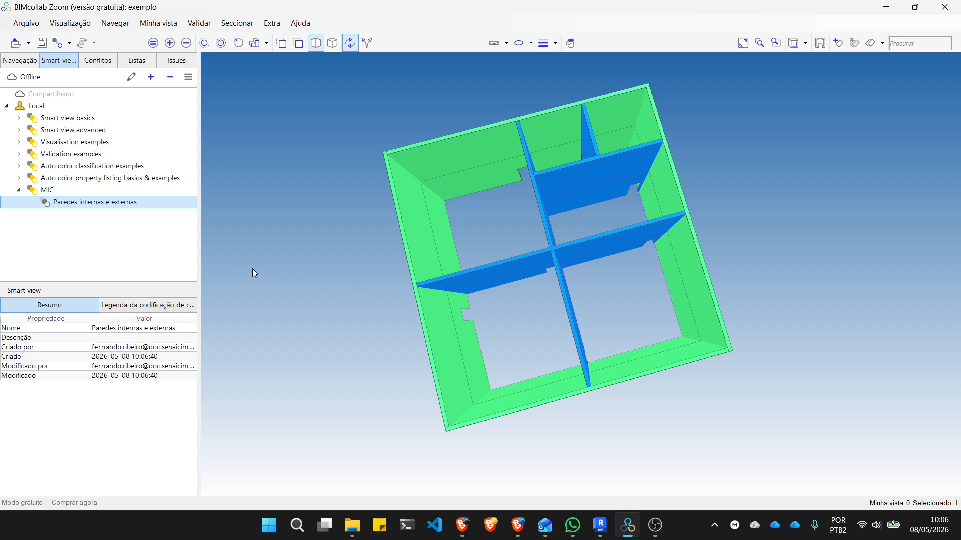
# - Duplicate the "Paredes internas e externas" smart view and change the copy's name to "Portas internas e externas" in its editor
pyautogui.rightClick(120, 204)
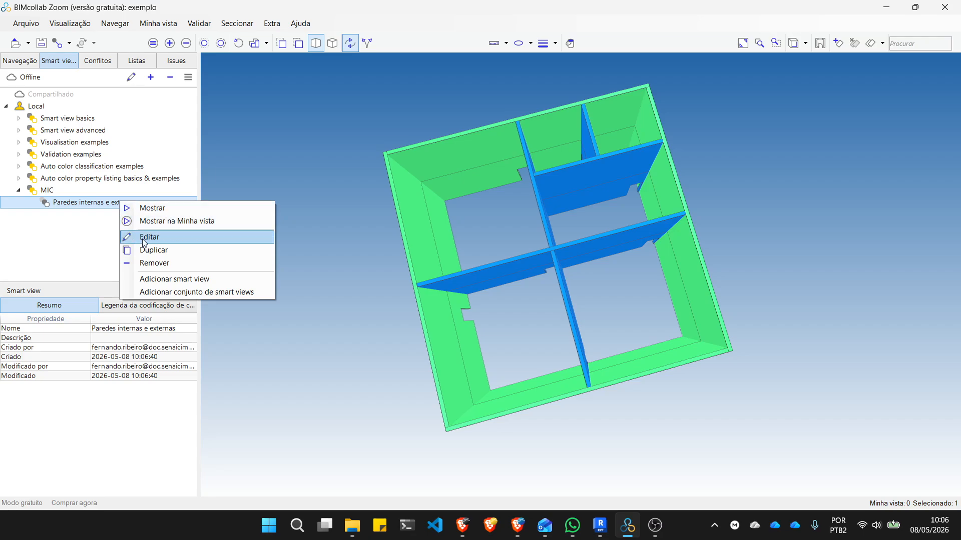
pyautogui.click(151, 250)
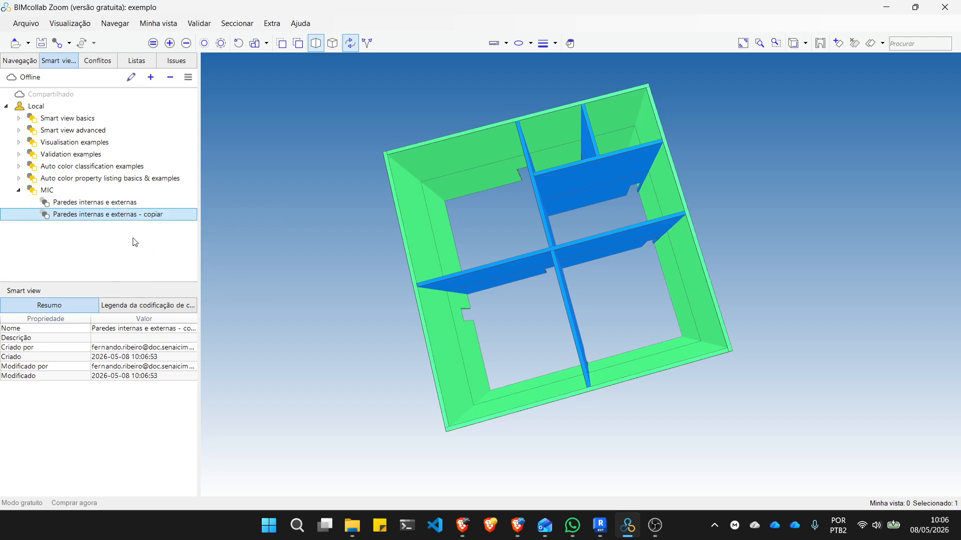
pyautogui.click(137, 81)
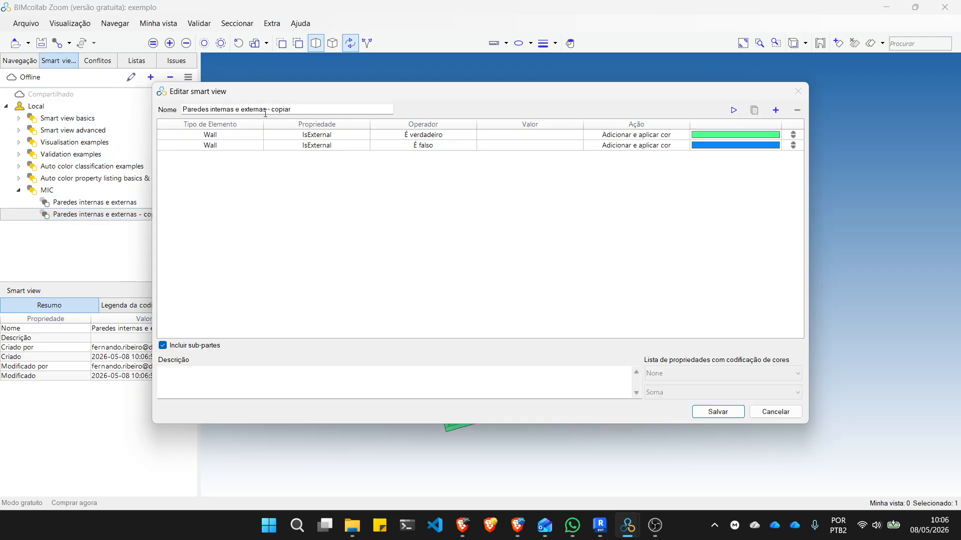
pyautogui.moveTo(266, 113); pyautogui.dragTo(294, 112)
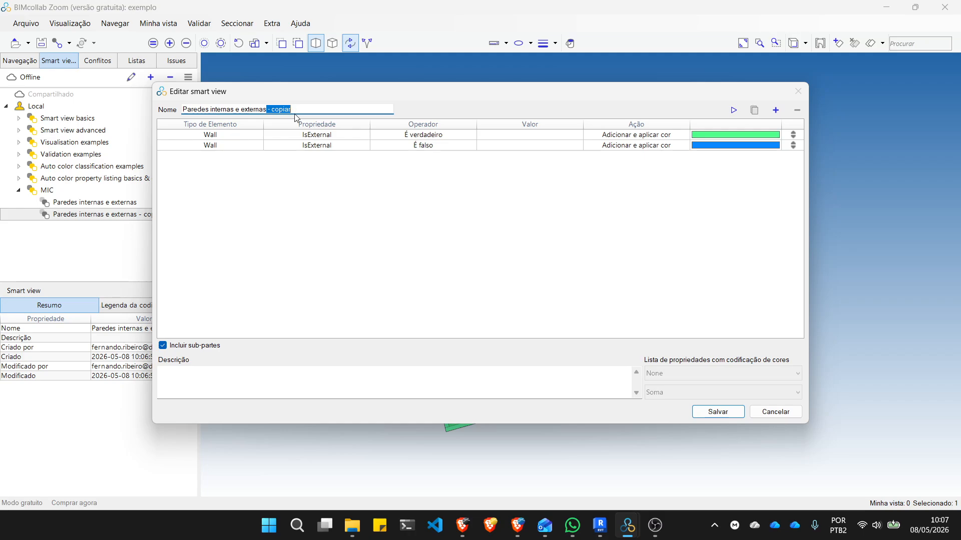
pyautogui.press('BackSpace')
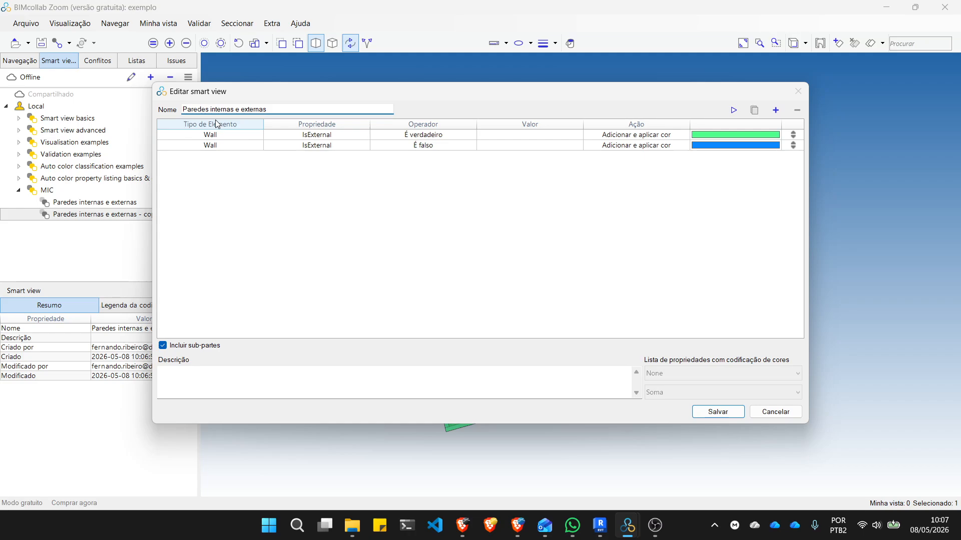
pyautogui.press('BackSpace')
pyautogui.press('BackSpace')
pyautogui.press('BackSpace')
pyautogui.press('BackSpace')
pyautogui.press('BackSpace')
pyautogui.press('BackSpace')
pyautogui.press('BackSpace')
pyautogui.press('BackSpace')
pyautogui.write('Portas')
# - Change the element type of both rules in the duplicated smart view from Wall to Door
pyautogui.click(240, 133)
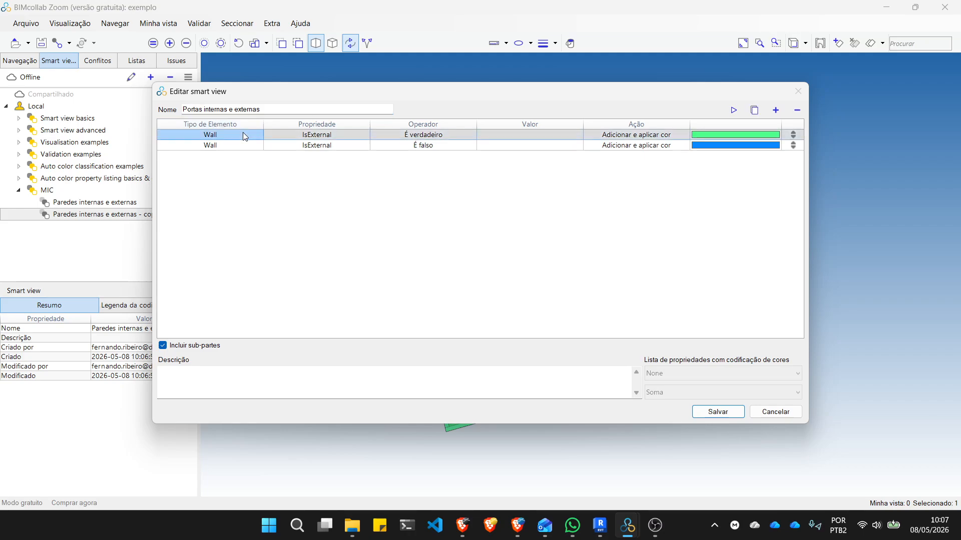
pyautogui.click(244, 133)
pyautogui.moveTo(231, 187)
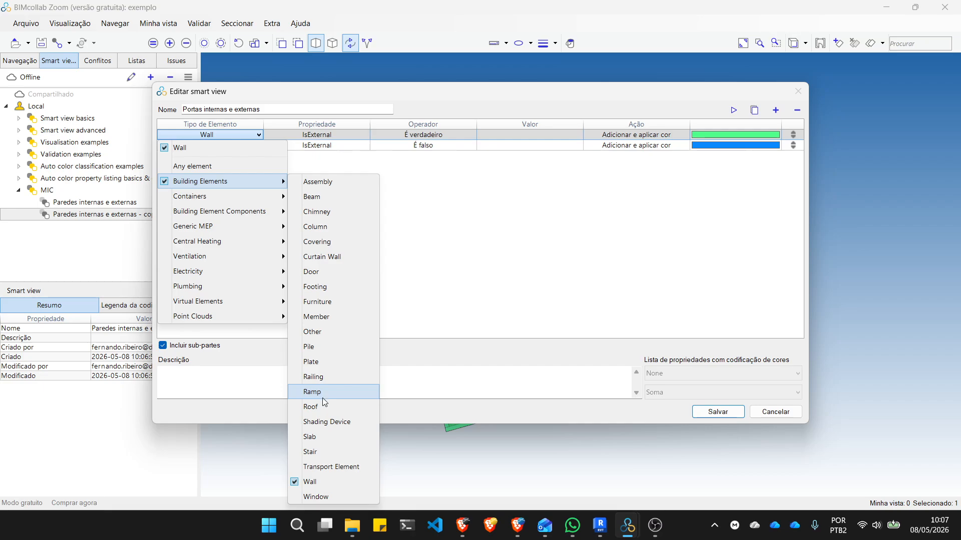
pyautogui.click(320, 272)
pyautogui.click(236, 145)
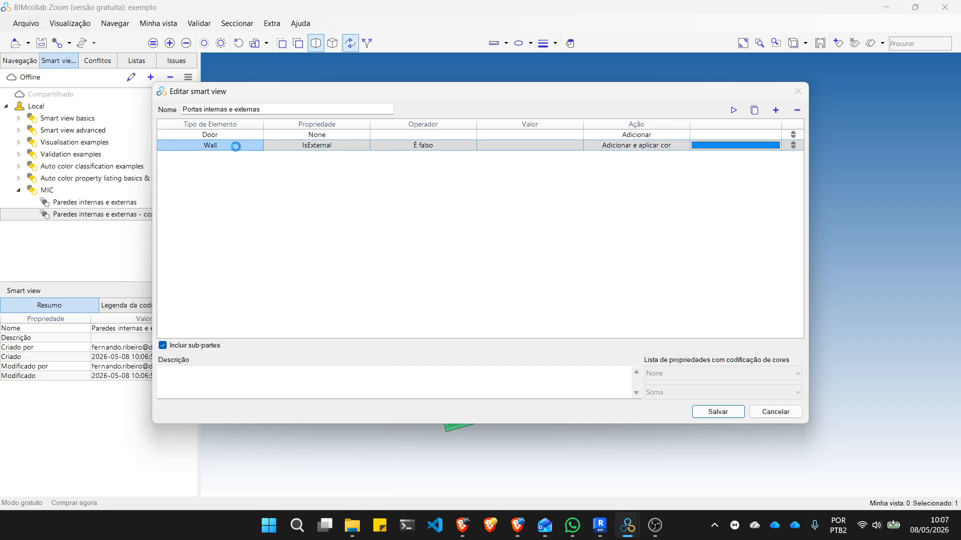
pyautogui.click(236, 145)
pyautogui.moveTo(223, 266)
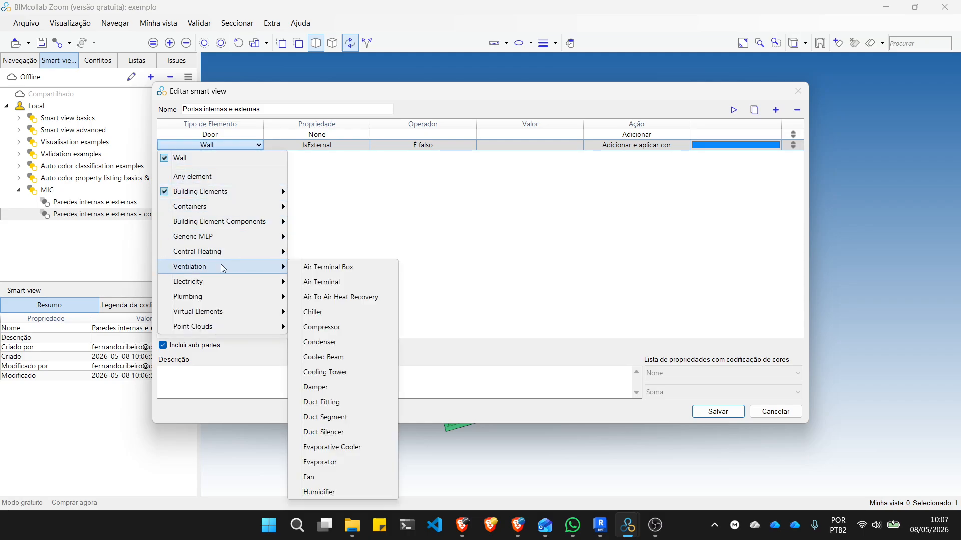
pyautogui.moveTo(230, 206)
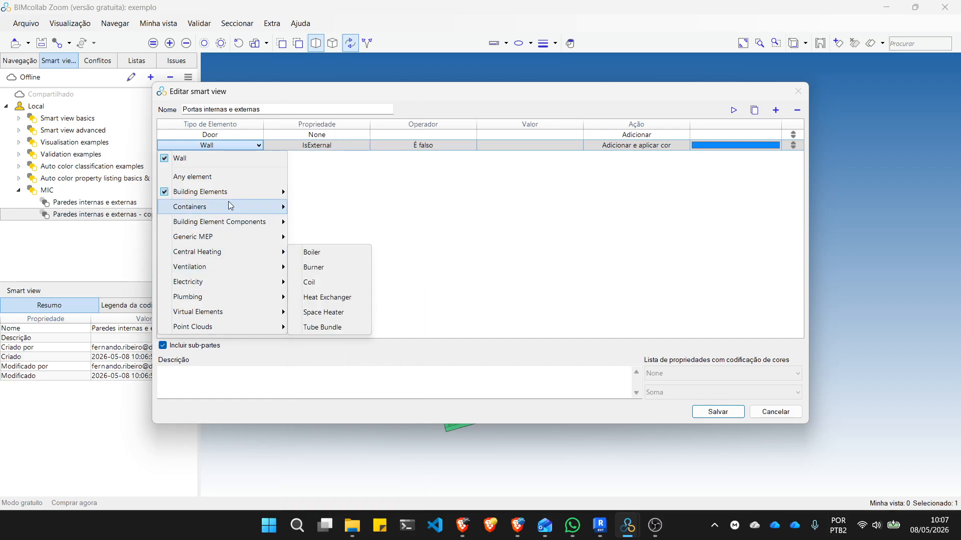
pyautogui.moveTo(283, 198)
pyautogui.click(318, 279)
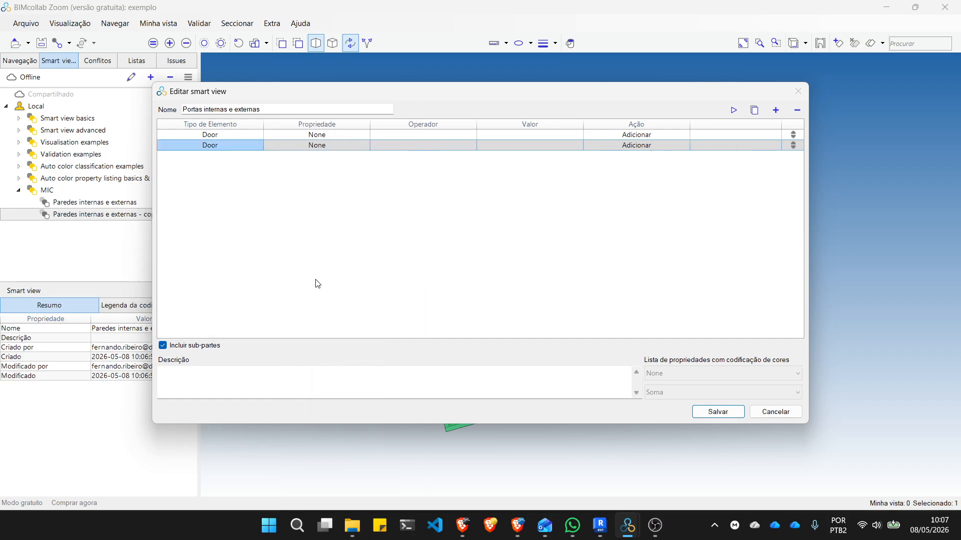
# - Set the property of both Door rules to IsExternal from Pset_DoorCommon
pyautogui.click(338, 134)
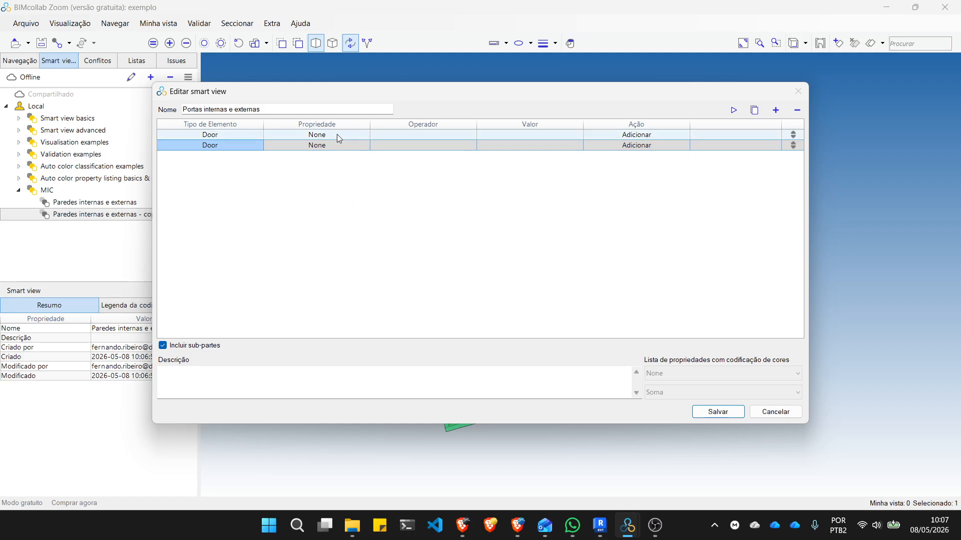
pyautogui.click(337, 134)
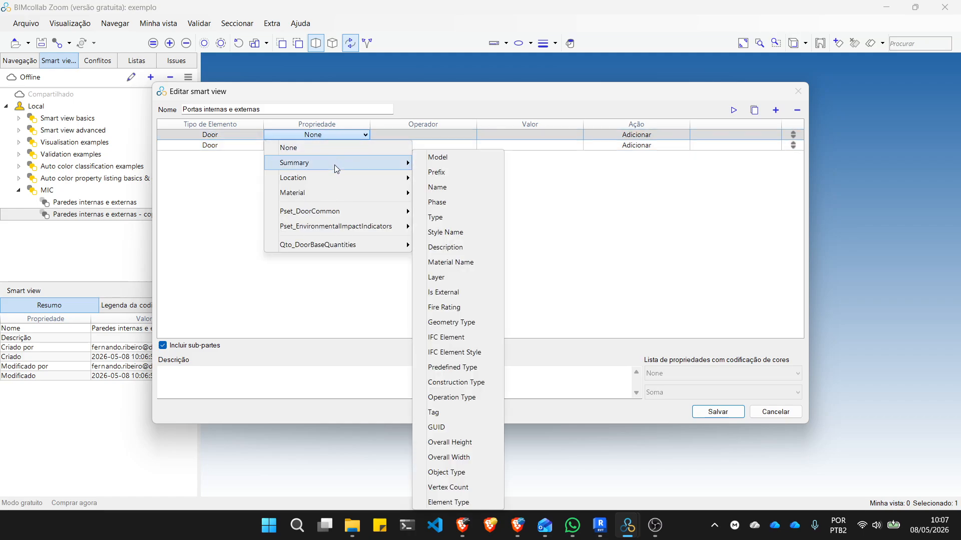
pyautogui.moveTo(330, 215)
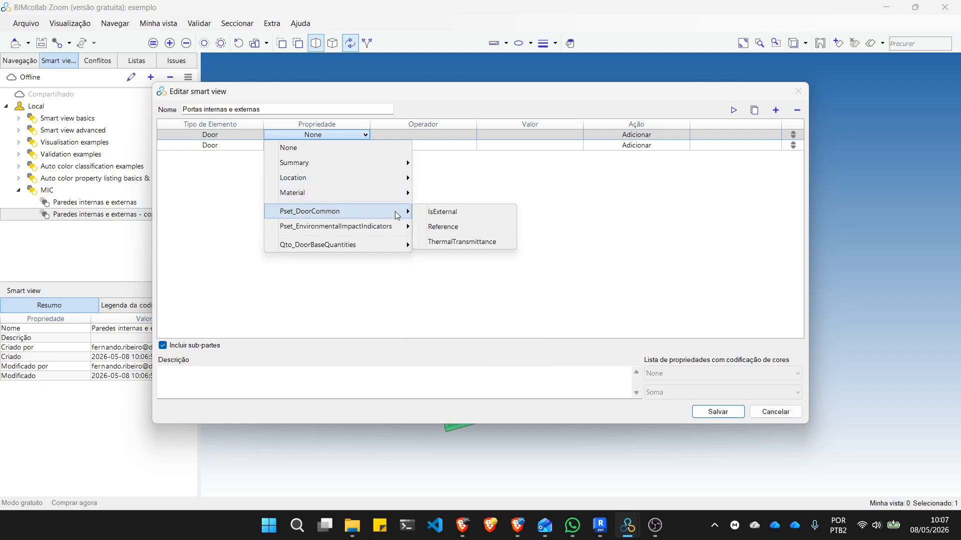
pyautogui.click(443, 212)
pyautogui.click(347, 145)
pyautogui.click(347, 145)
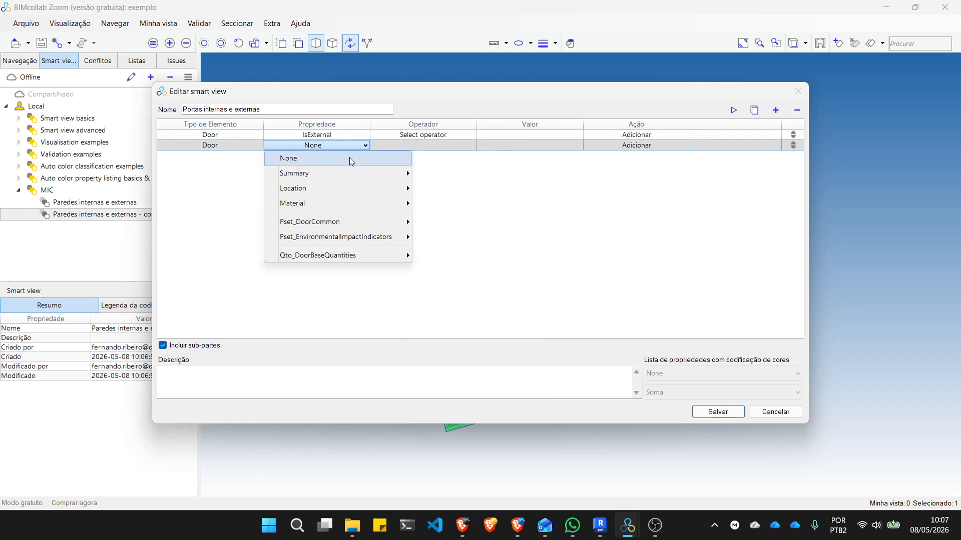
pyautogui.moveTo(335, 225)
pyautogui.click(443, 222)
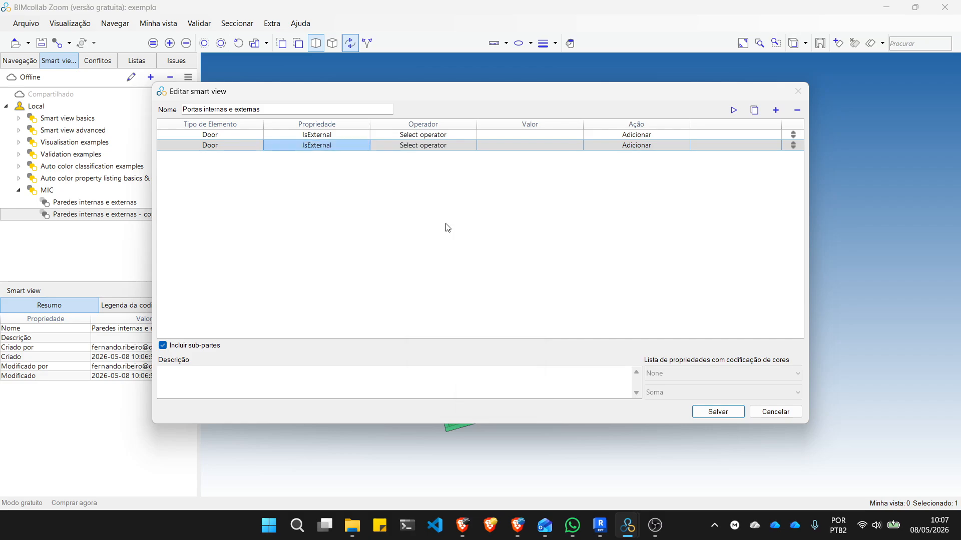
# - Set the first door rule to Adicionar e aplicar cor with operator É verdadeiro, and the second rule's operator to É falso
pyautogui.click(635, 135)
pyautogui.click(636, 135)
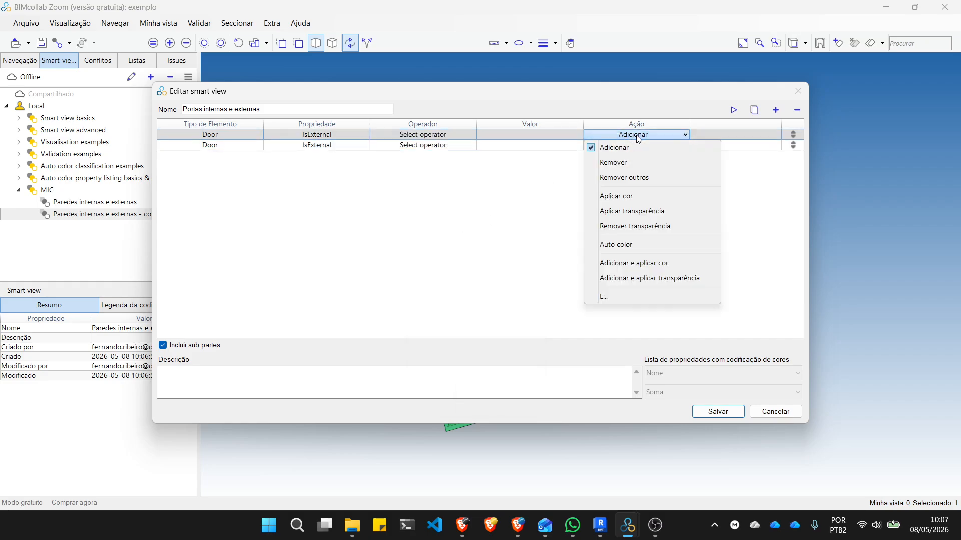
pyautogui.click(637, 269)
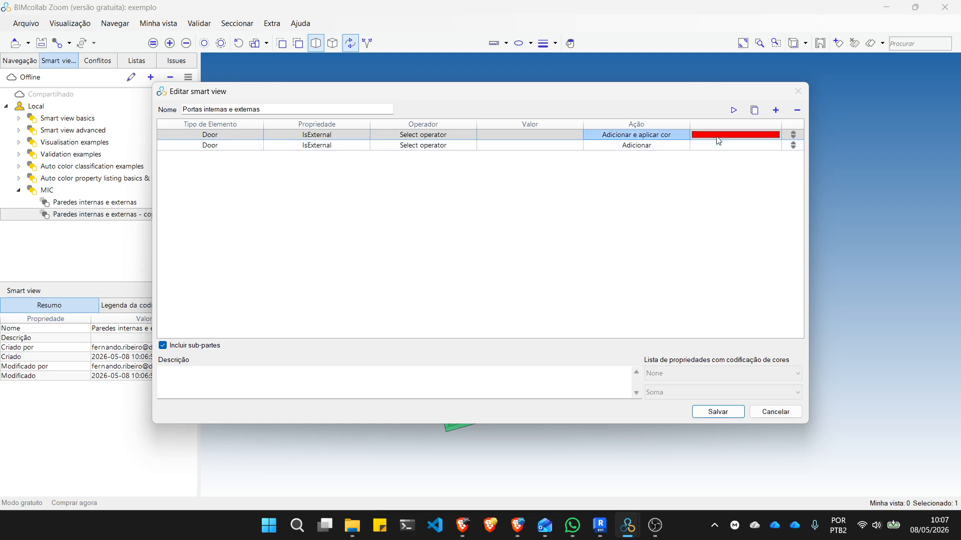
pyautogui.click(421, 135)
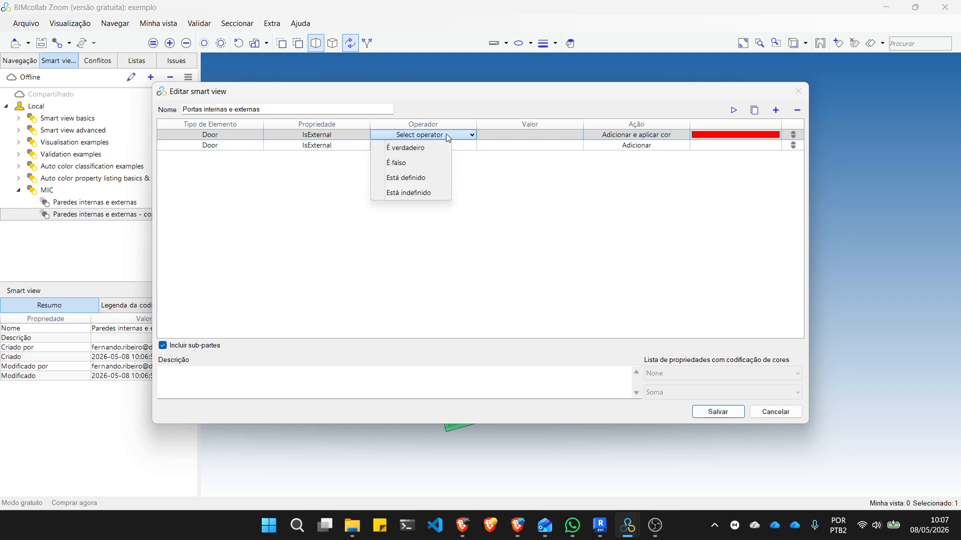
pyautogui.click(422, 151)
pyautogui.click(446, 150)
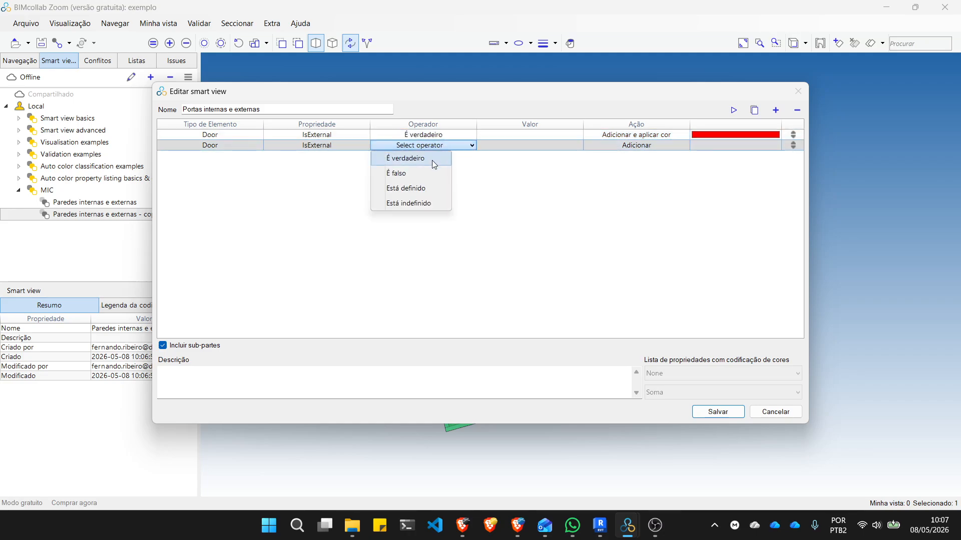
pyautogui.click(415, 174)
# - Change the colour of the É verdadeiro door rule to green
pyautogui.click(707, 134)
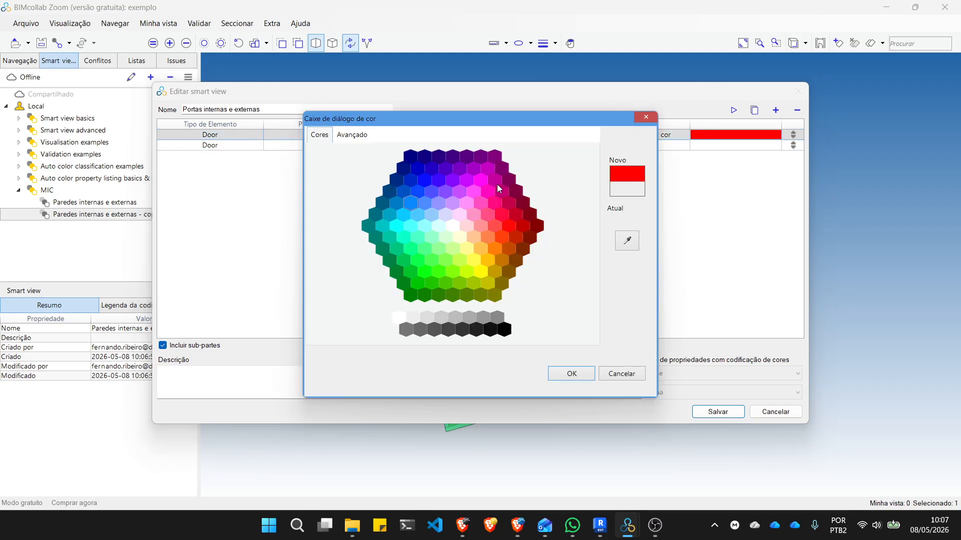
pyautogui.click(411, 245)
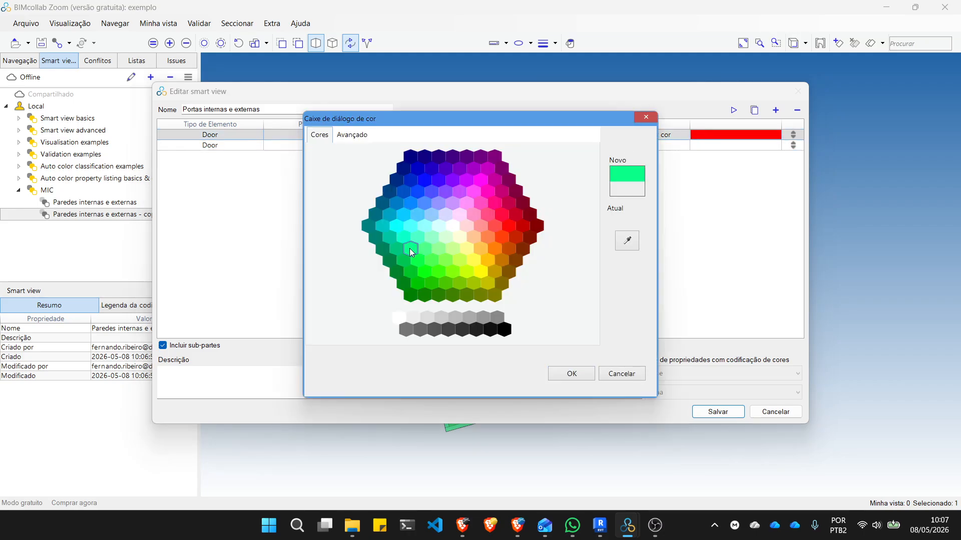
pyautogui.click(571, 374)
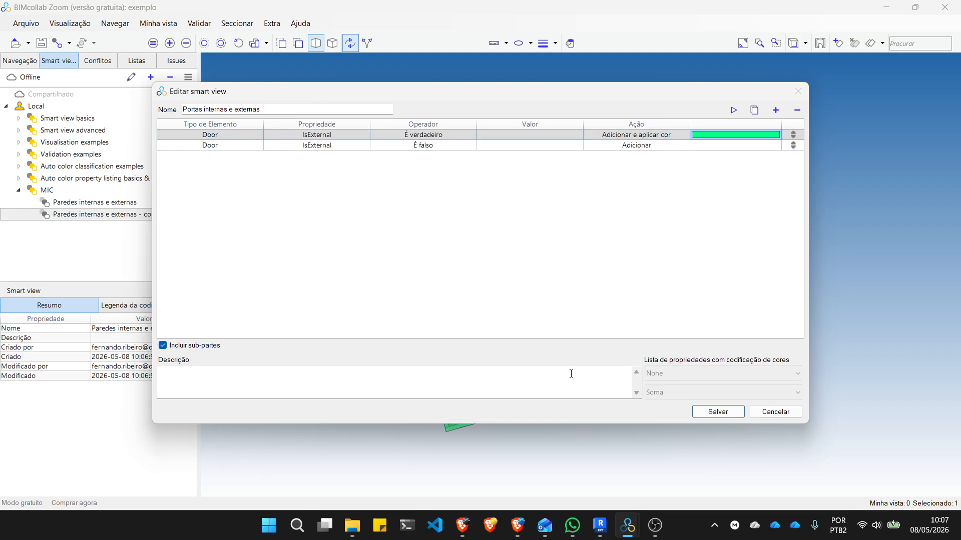
# - Set the É falso door rule's action to Adicionar e aplicar cor and its colour to blue
pyautogui.click(649, 146)
pyautogui.click(645, 272)
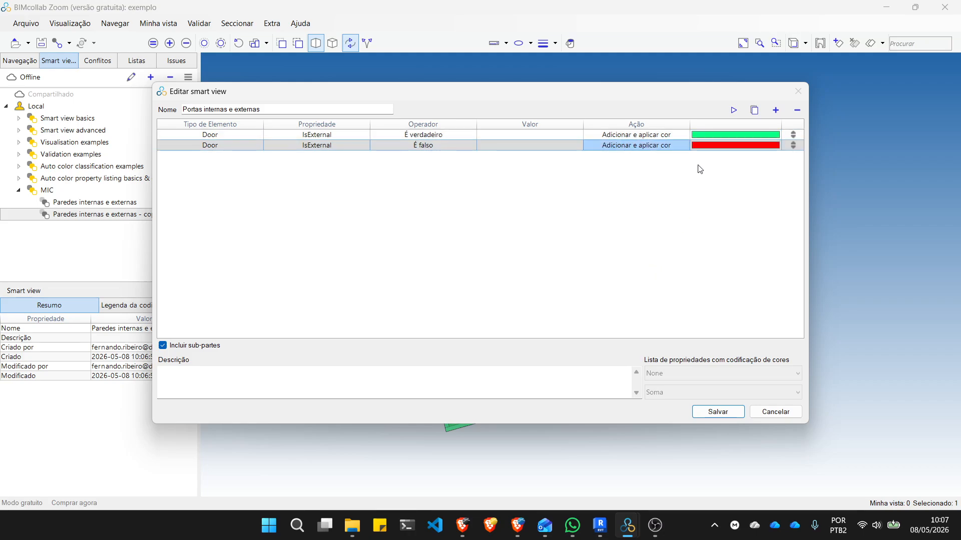
pyautogui.click(711, 147)
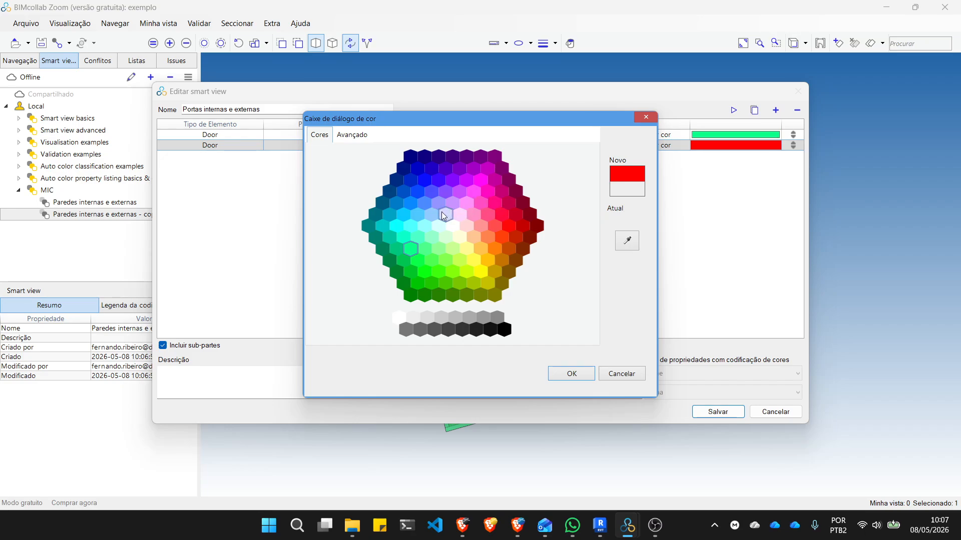
pyautogui.click(411, 205)
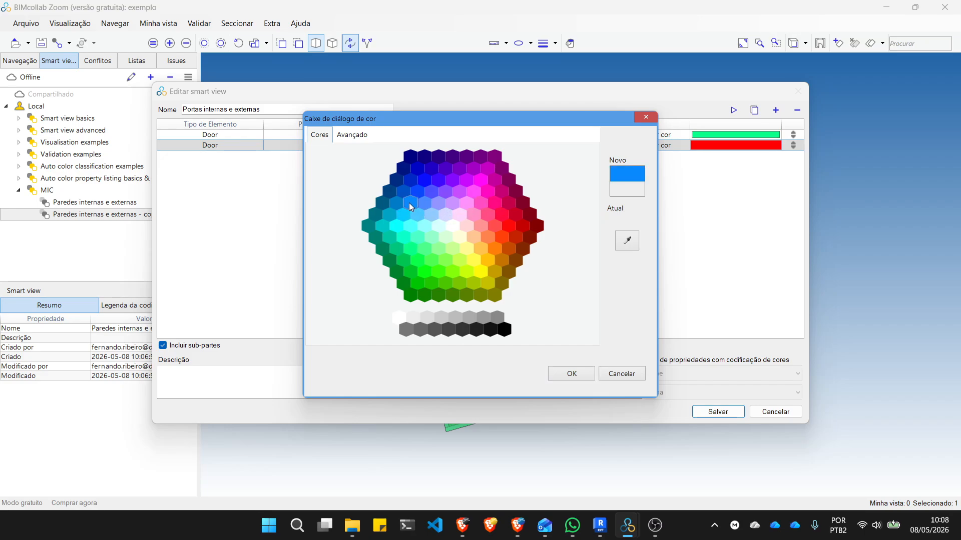
pyautogui.click(571, 374)
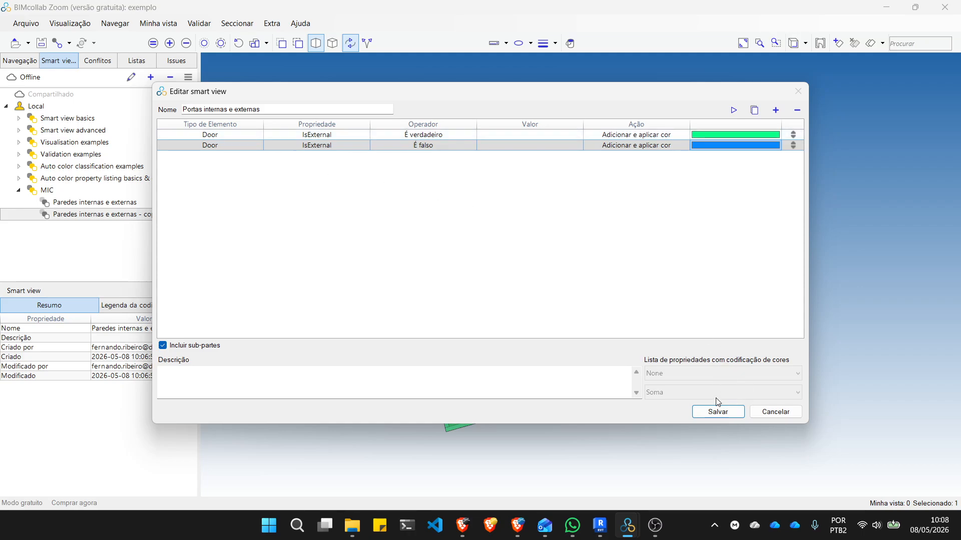
# - Save the smart view and show "Portas internas e externas" on the model
pyautogui.click(718, 411)
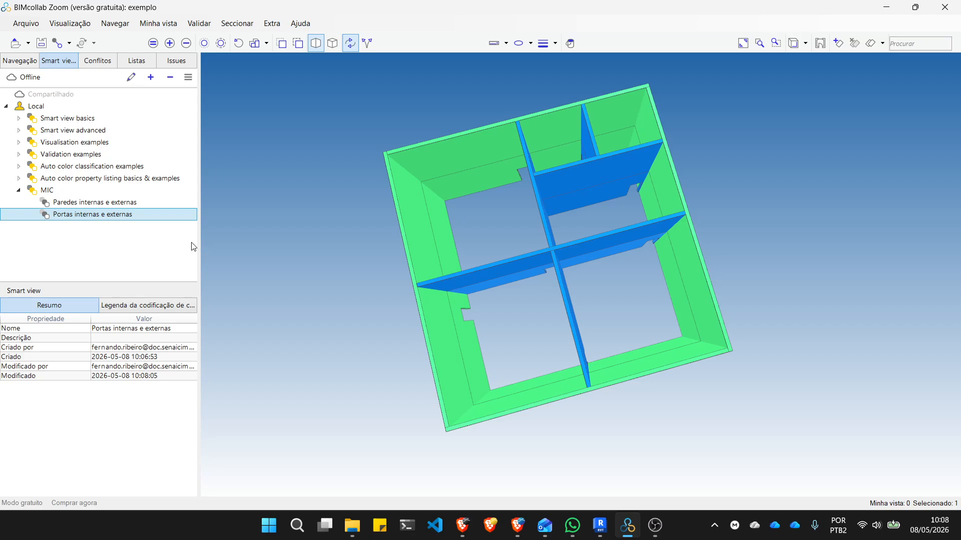
pyautogui.click(81, 217)
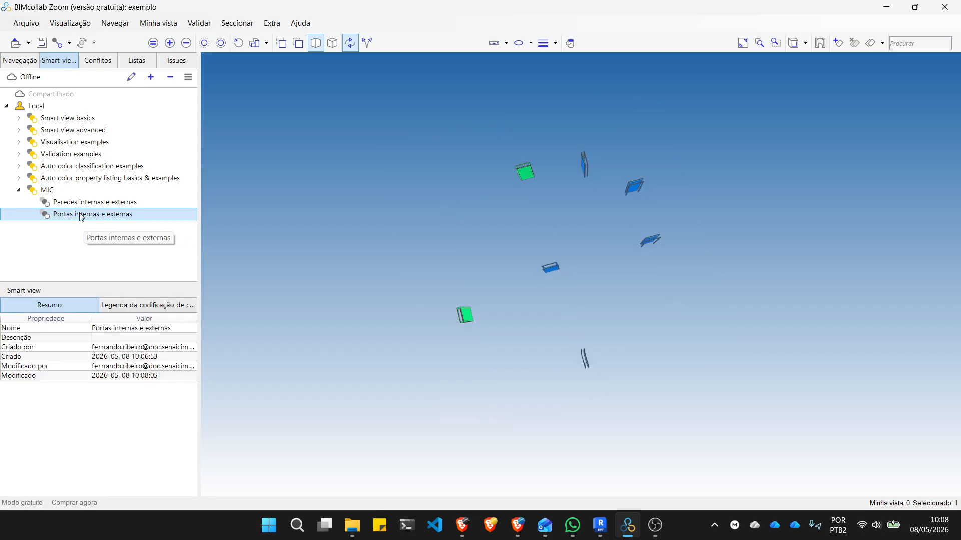
pyautogui.moveTo(575, 275); pyautogui.dragTo(588, 195)
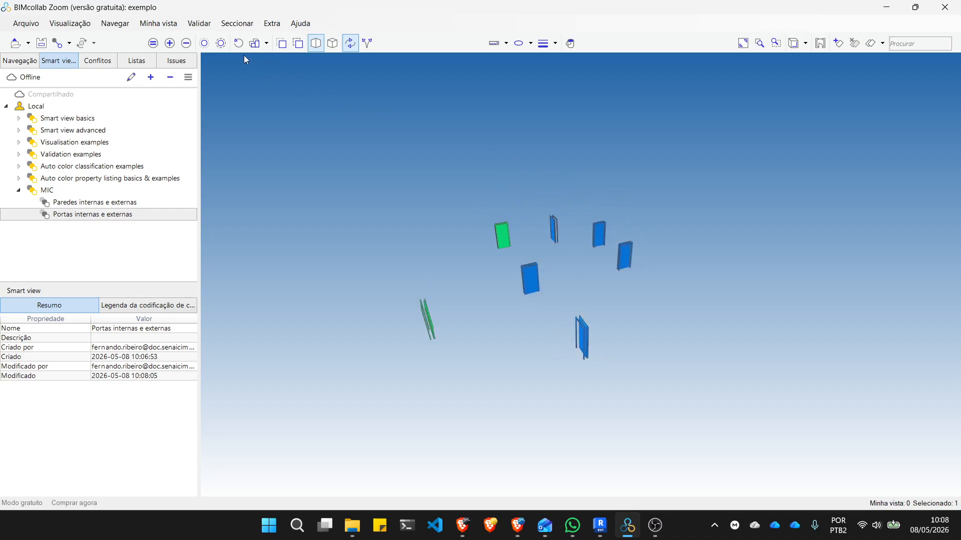
# - Show the rest of the building as transparent and examine the colour-coded internal and external doors from several angles
pyautogui.click(221, 45)
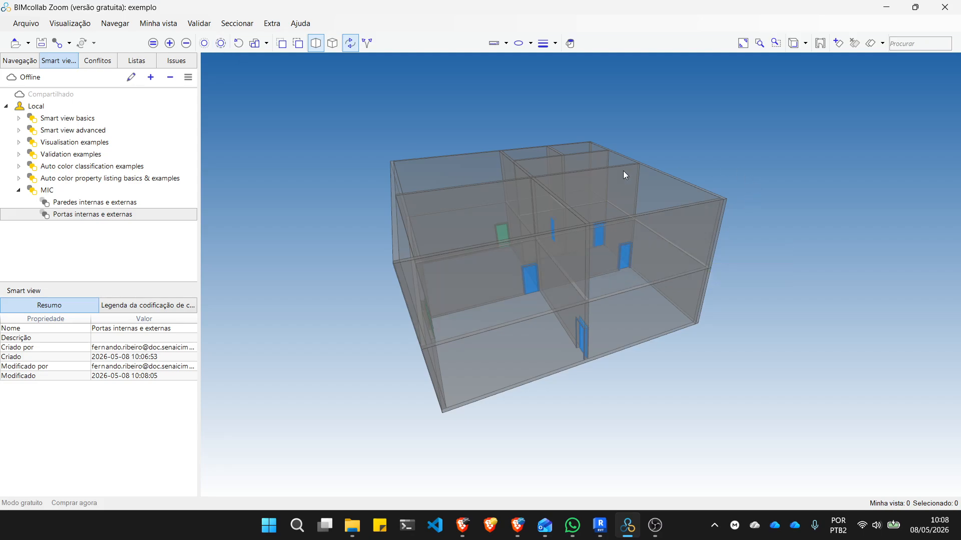
pyautogui.moveTo(658, 157); pyautogui.dragTo(455, 287)
pyautogui.scroll(-2, 635, 209)
pyautogui.scroll(-5, 455, 287)
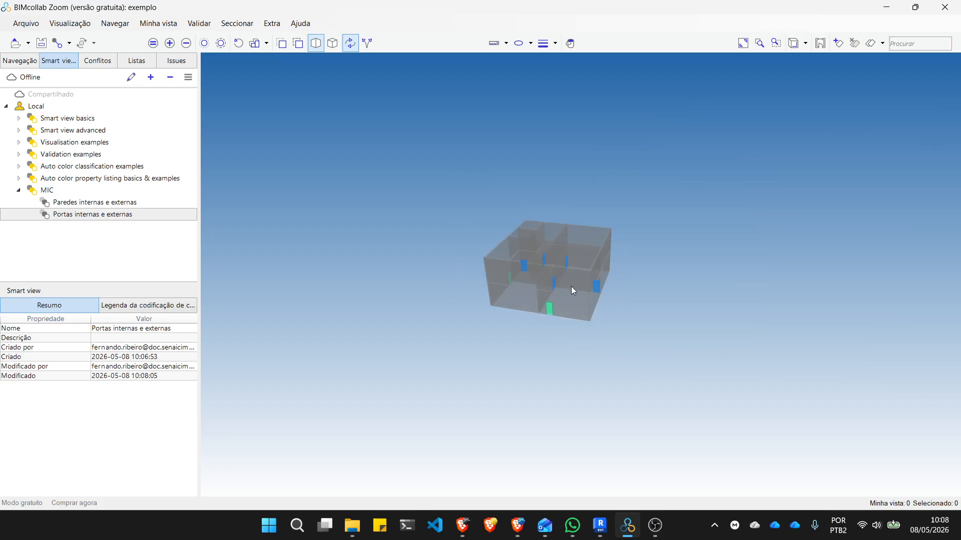
pyautogui.moveTo(576, 281); pyautogui.dragTo(577, 319)
pyautogui.scroll(5, 566, 243)
pyautogui.moveTo(558, 268); pyautogui.dragTo(548, 320)
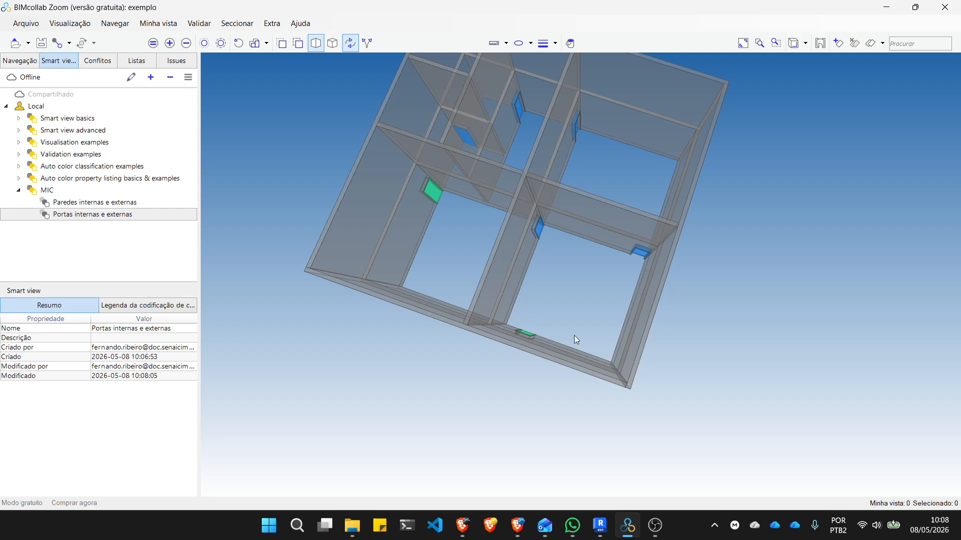
pyautogui.scroll(-2, 581, 320)
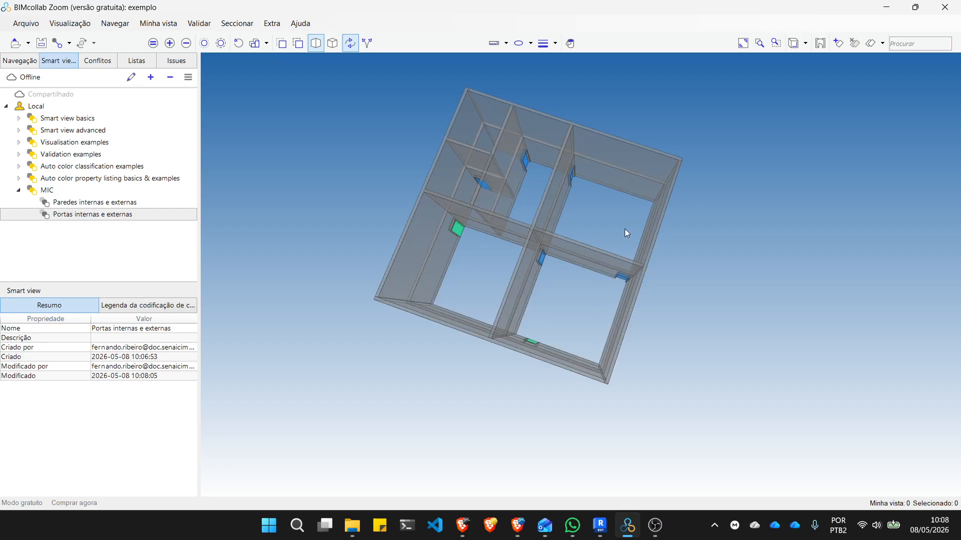